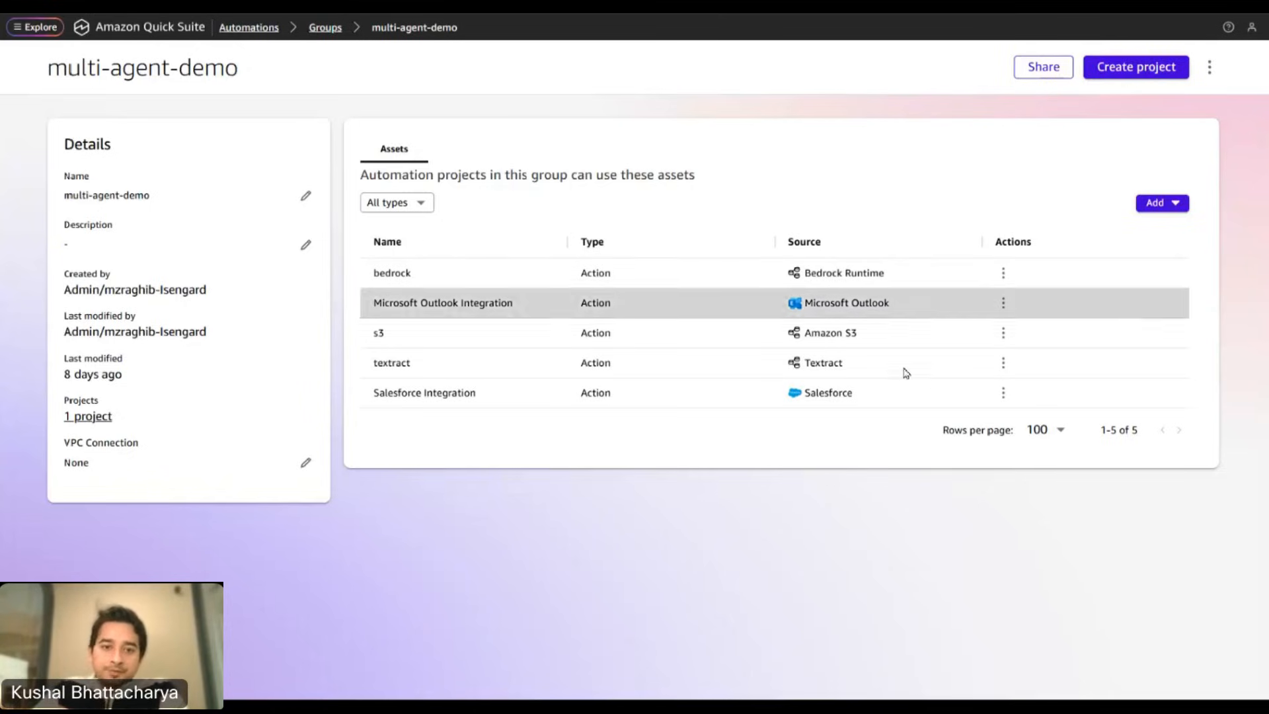
Open the multi-agent-demo project from its group's project list and bring up its automation for editing.
{"action": "left_click_drag", "start_coordinate": [804, 305], "coordinate": [820, 373]}
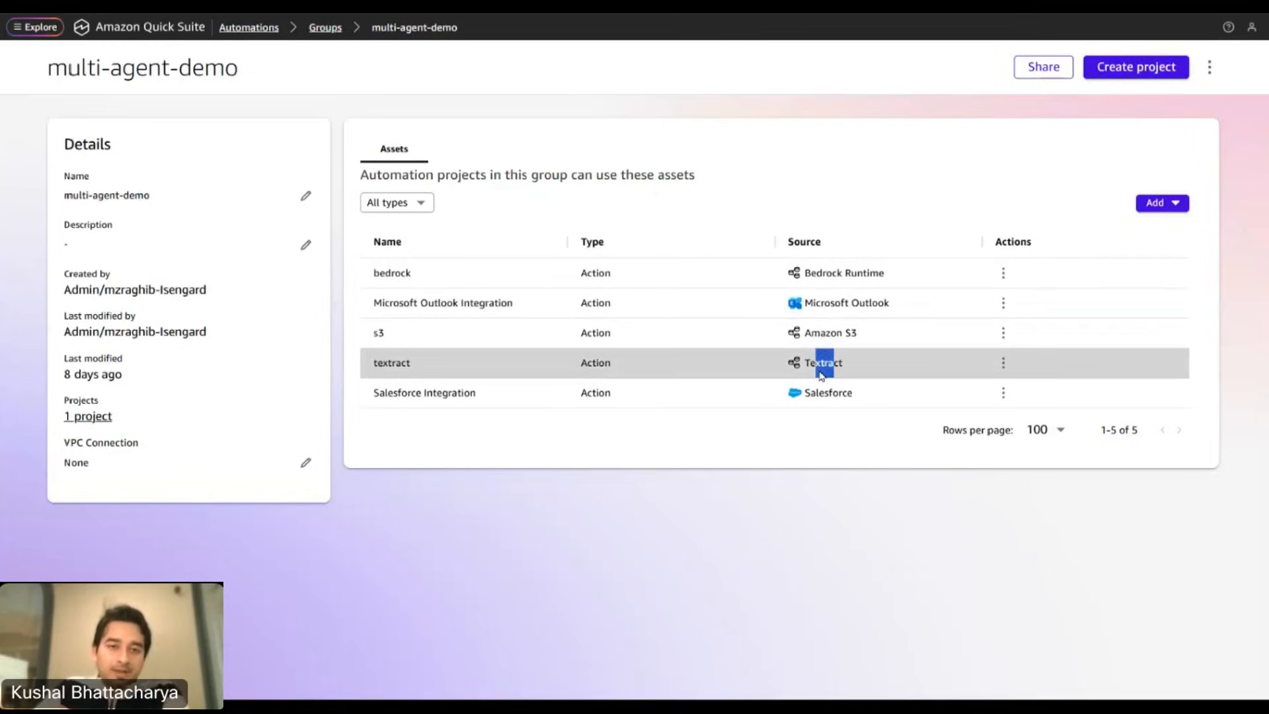
{"action": "left_click", "coordinate": [93, 418]}
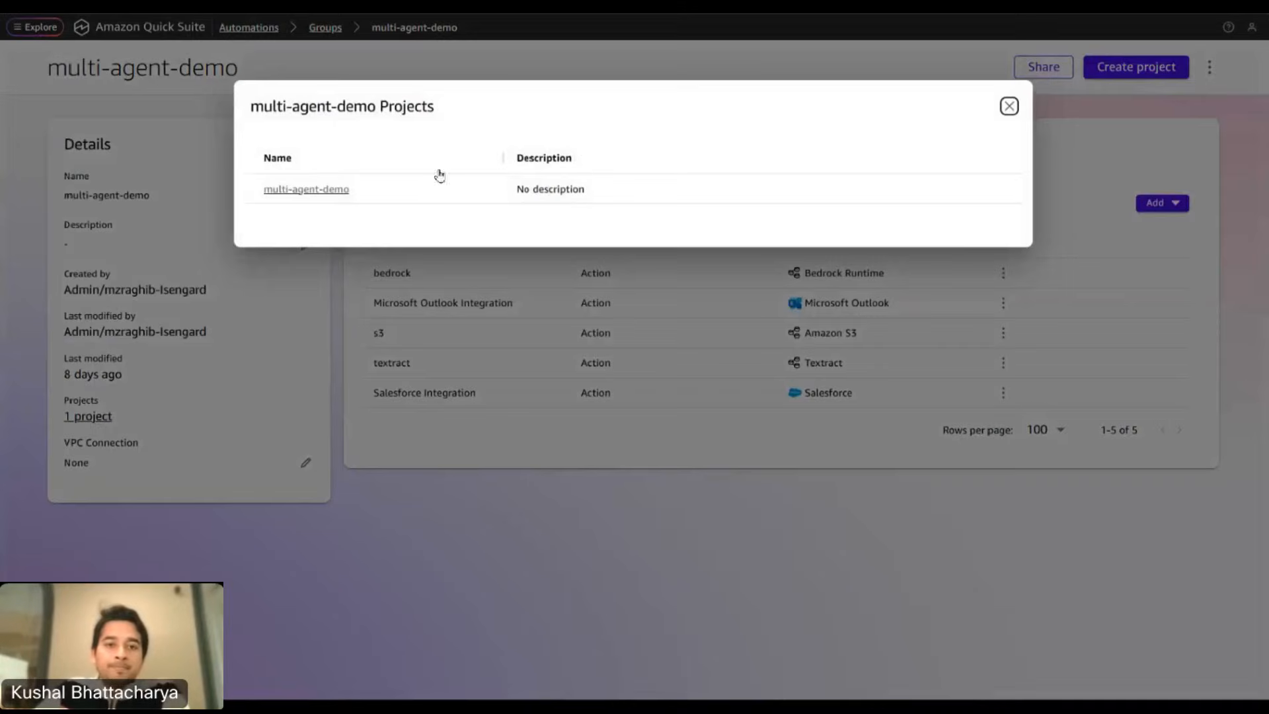
{"action": "left_click", "coordinate": [324, 190]}
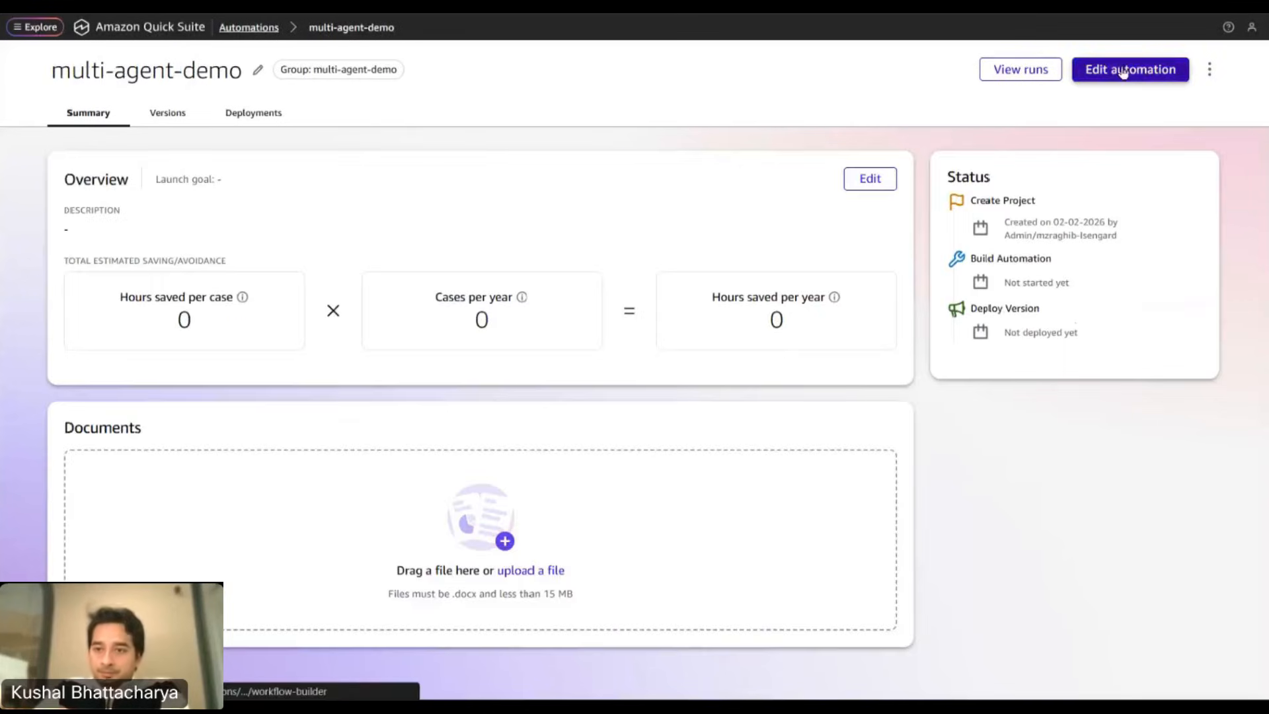
{"action": "left_click", "coordinate": [1122, 72]}
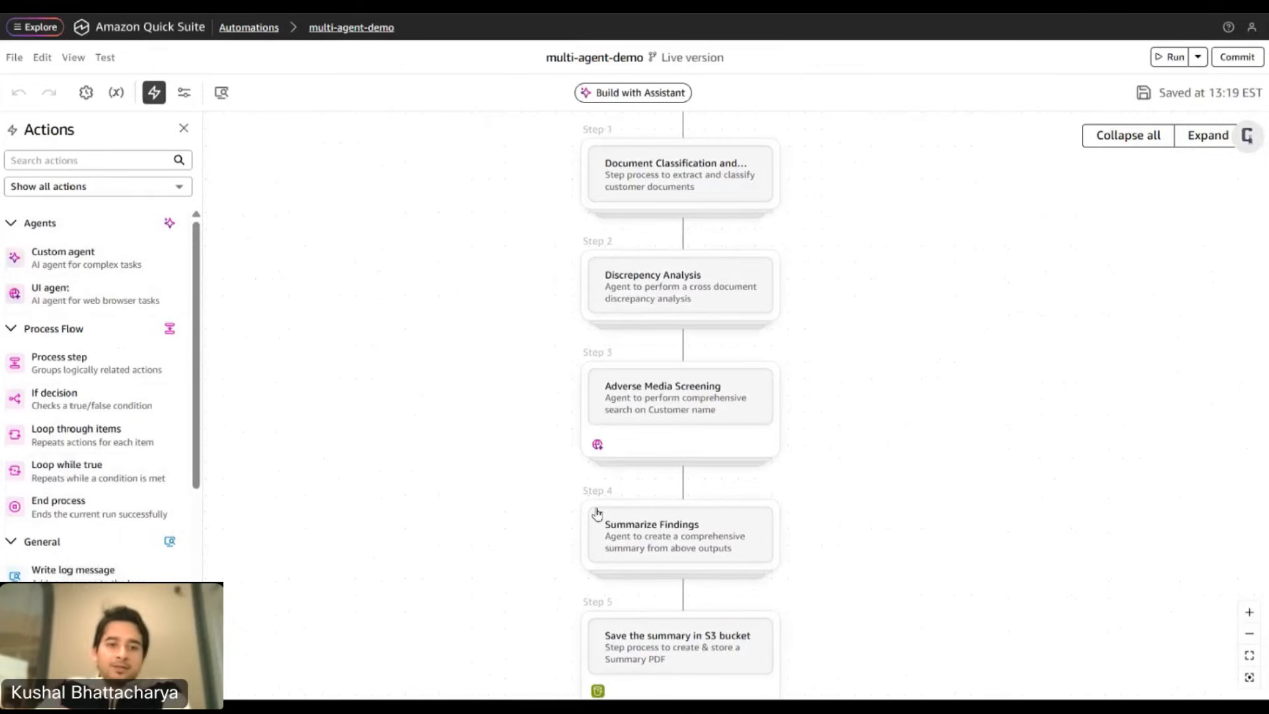
Examine the available Amazon S3 and Amazon Textract actions and the workflow's sequence of steps from the start.
{"action": "scroll", "coordinate": [112, 400], "scroll_direction": "down", "scroll_amount": 5}
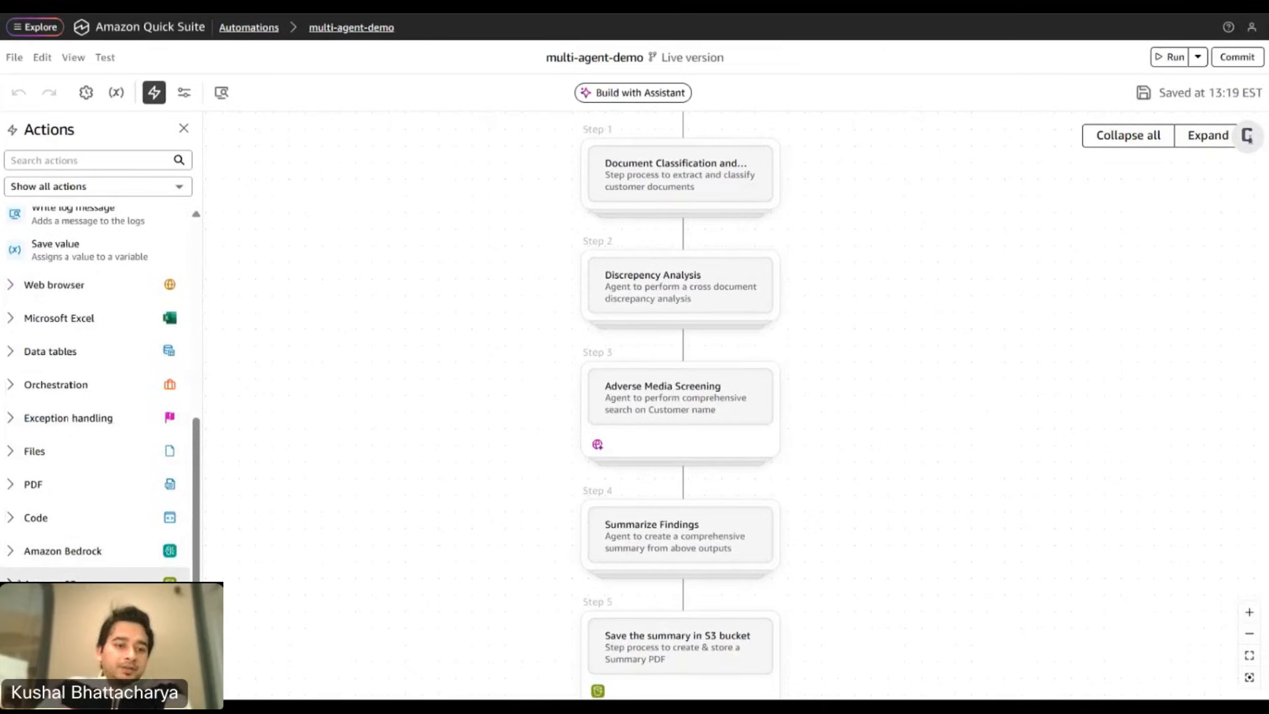
{"action": "left_click", "coordinate": [50, 579]}
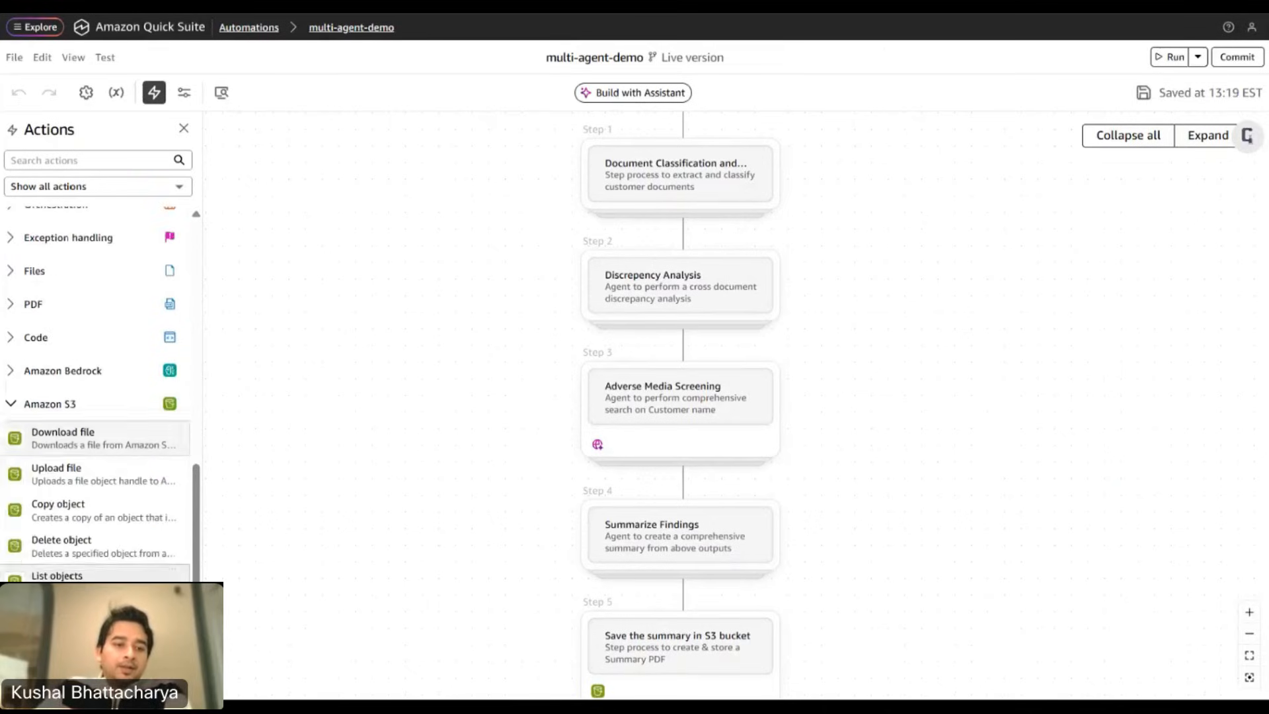
{"action": "scroll", "coordinate": [99, 462], "scroll_direction": "down", "scroll_amount": 1}
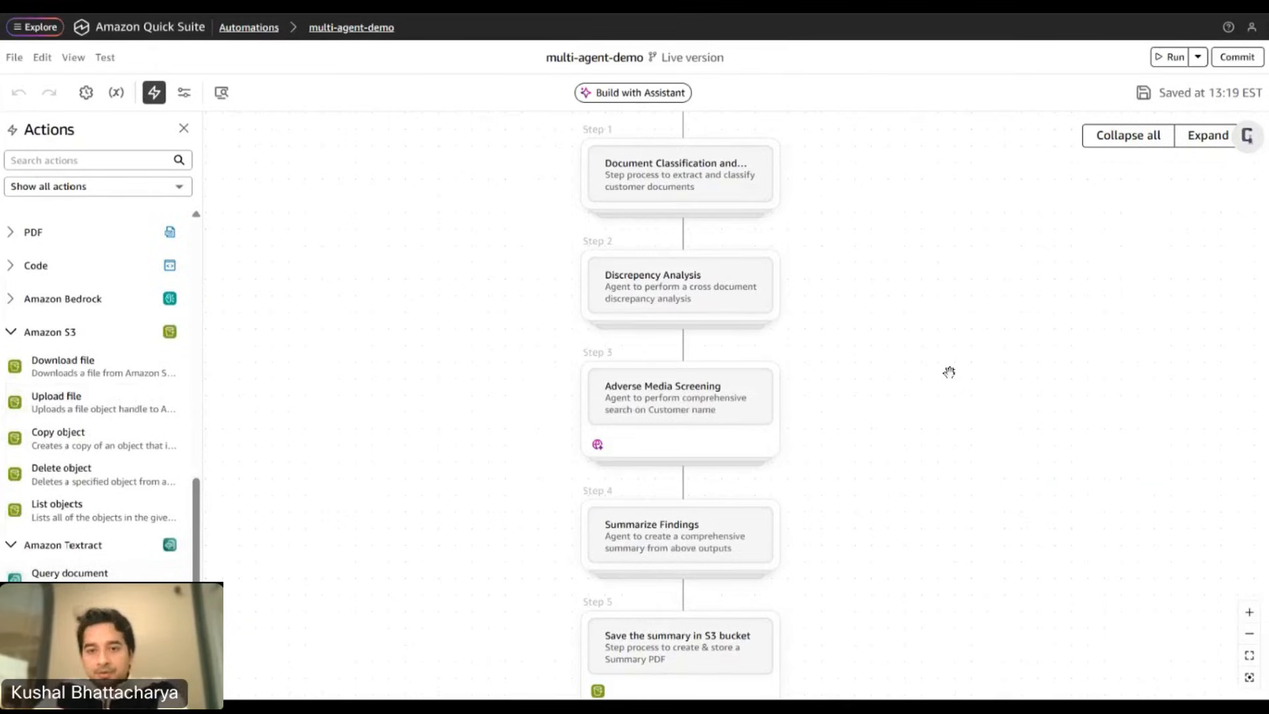
{"action": "scroll", "coordinate": [948, 372], "scroll_direction": "up", "scroll_amount": 2}
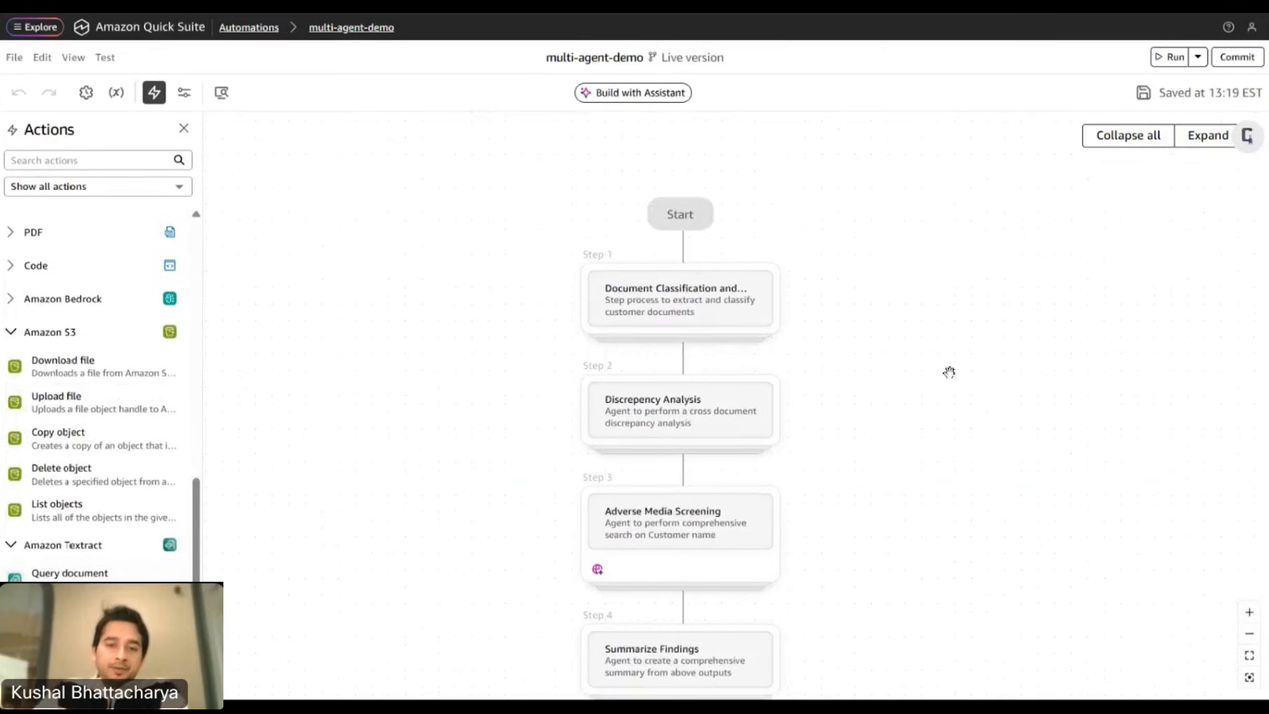
{"action": "scroll", "coordinate": [951, 372], "scroll_direction": "down", "scroll_amount": 2}
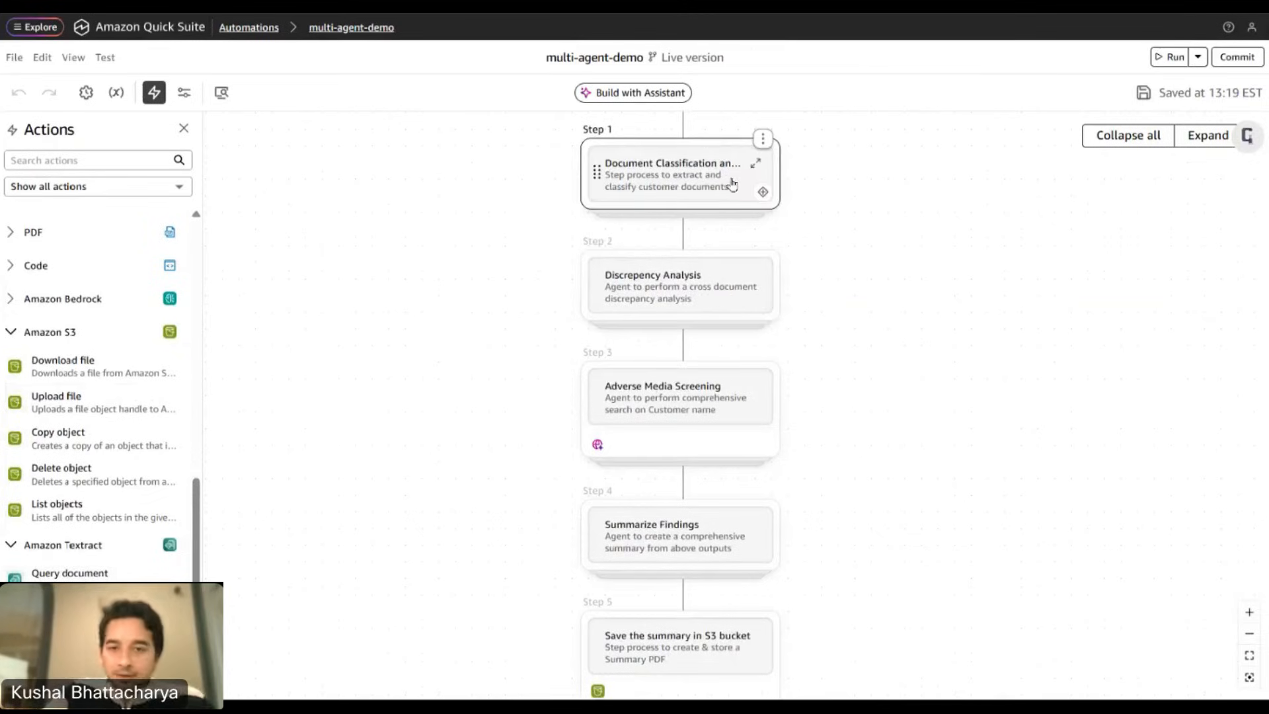
{"action": "scroll", "coordinate": [835, 298], "scroll_direction": "up", "scroll_amount": 2}
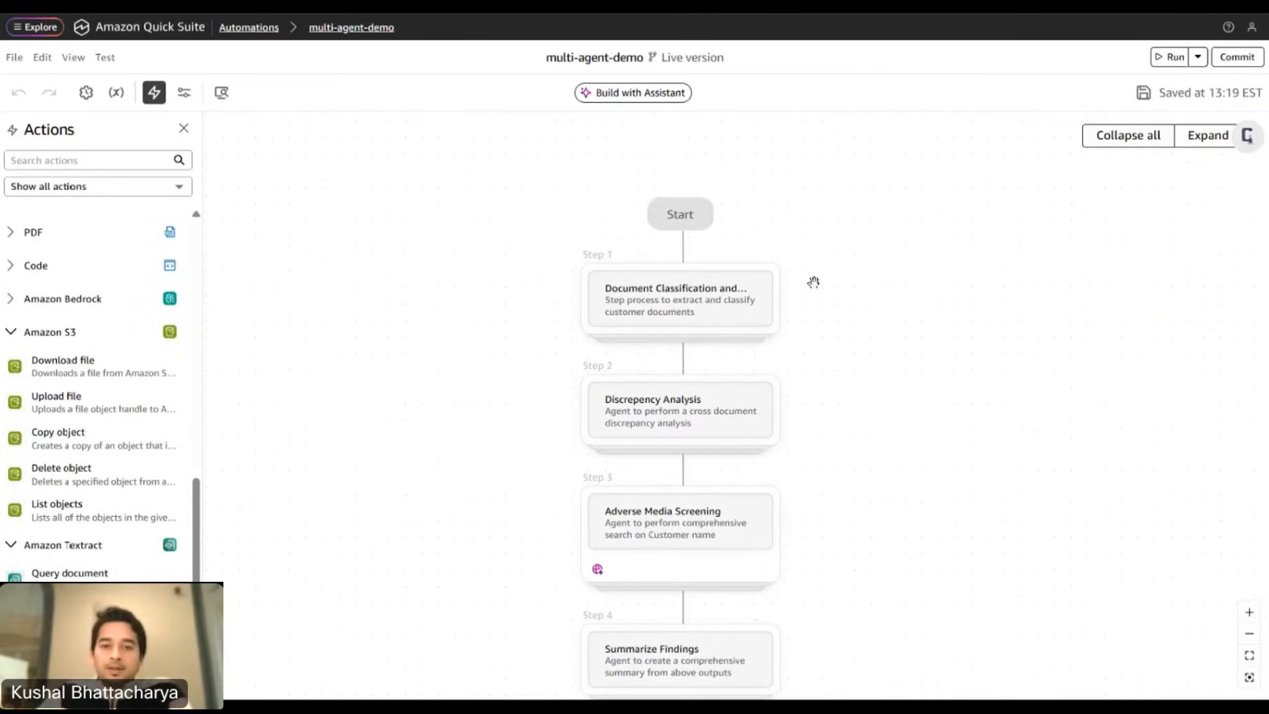
Expand the Document Classification and Data Extraction step and review the actions and custom agent inside it.
{"action": "left_click", "coordinate": [680, 297]}
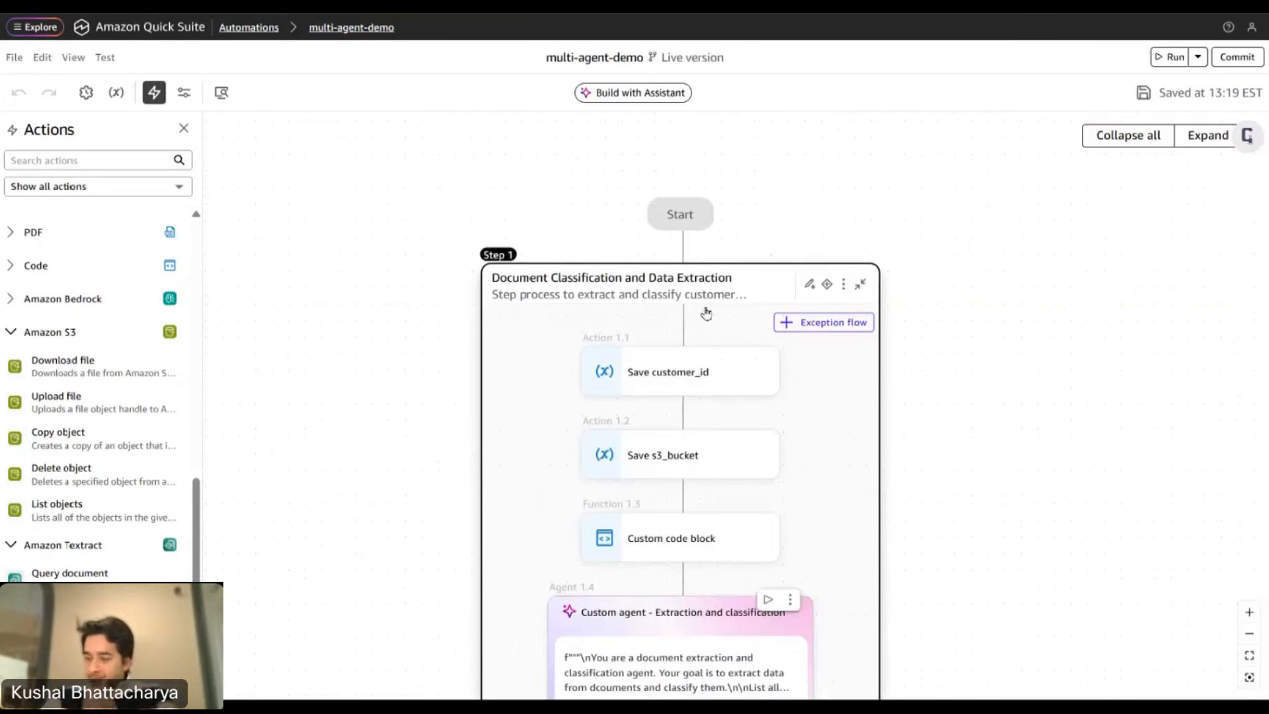
{"action": "scroll", "coordinate": [730, 330], "scroll_direction": "down", "scroll_amount": 2}
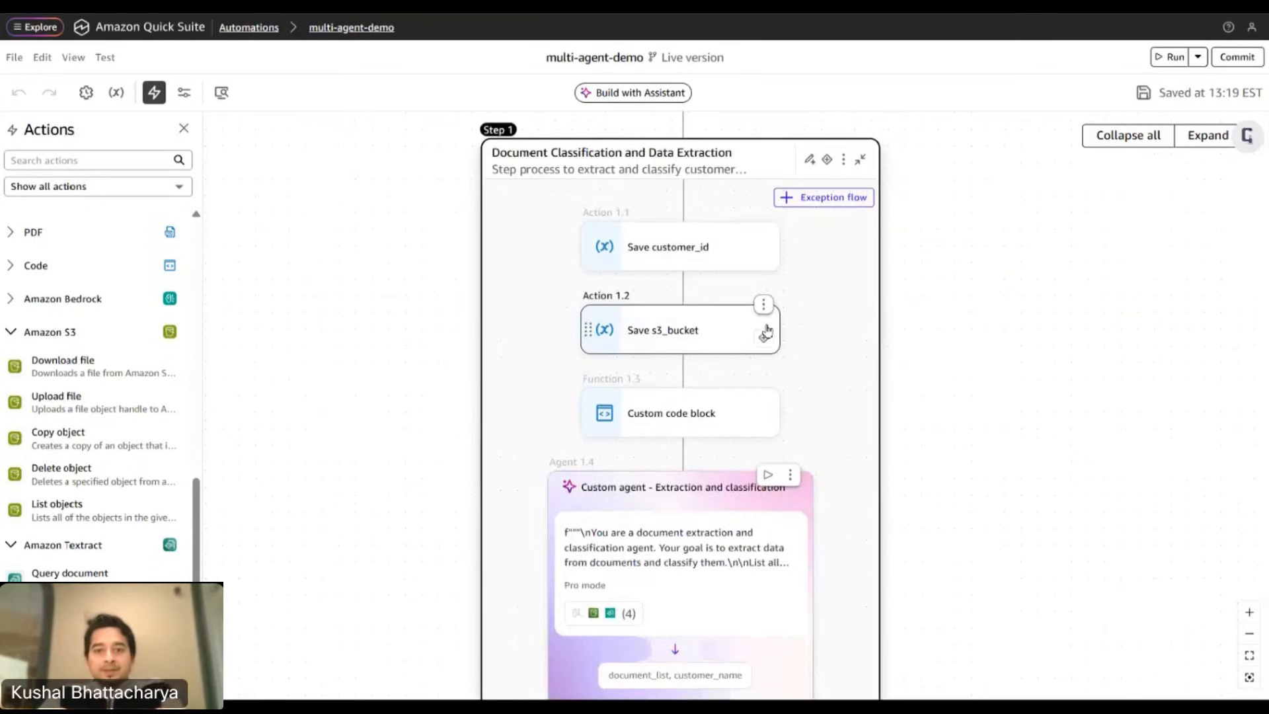
{"action": "scroll", "coordinate": [763, 331], "scroll_direction": "down", "scroll_amount": 2}
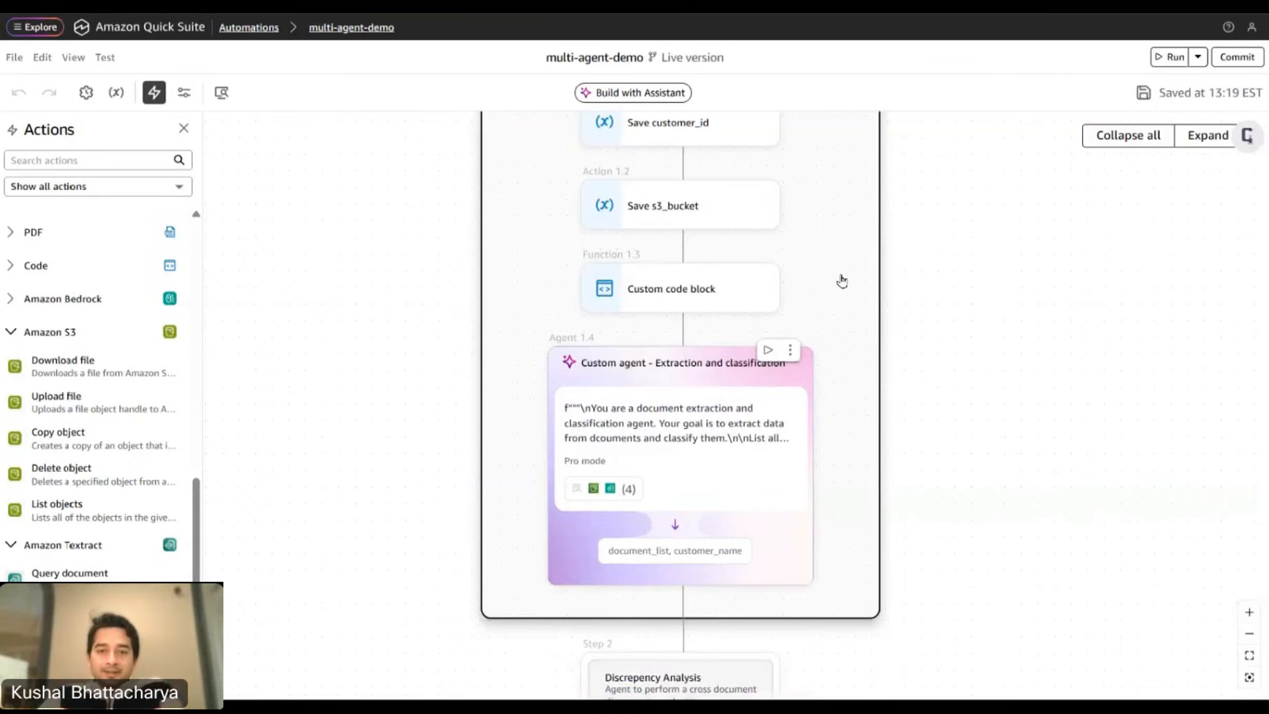
{"action": "scroll", "coordinate": [844, 276], "scroll_direction": "up", "scroll_amount": 2}
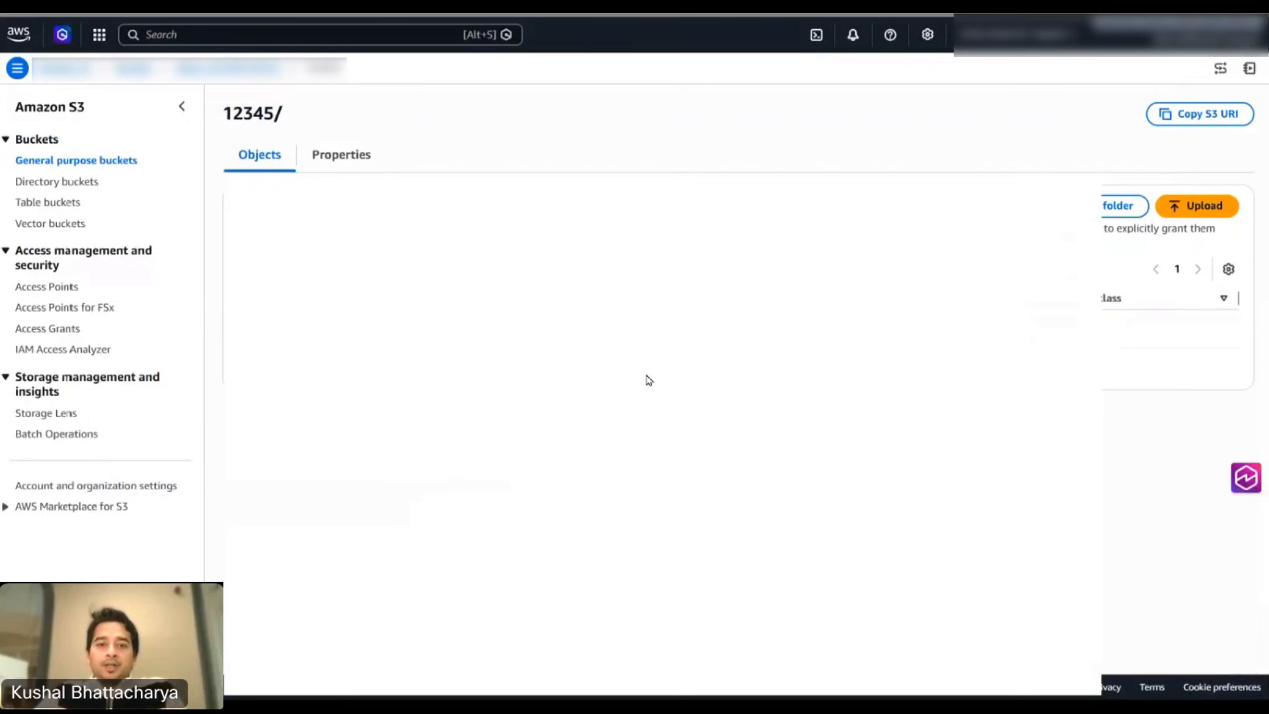
Review the sample bank statement and driver license, and return to the Quick Suite automation in Chrome.
{"action": "scroll", "coordinate": [592, 307], "scroll_direction": "down", "scroll_amount": 3}
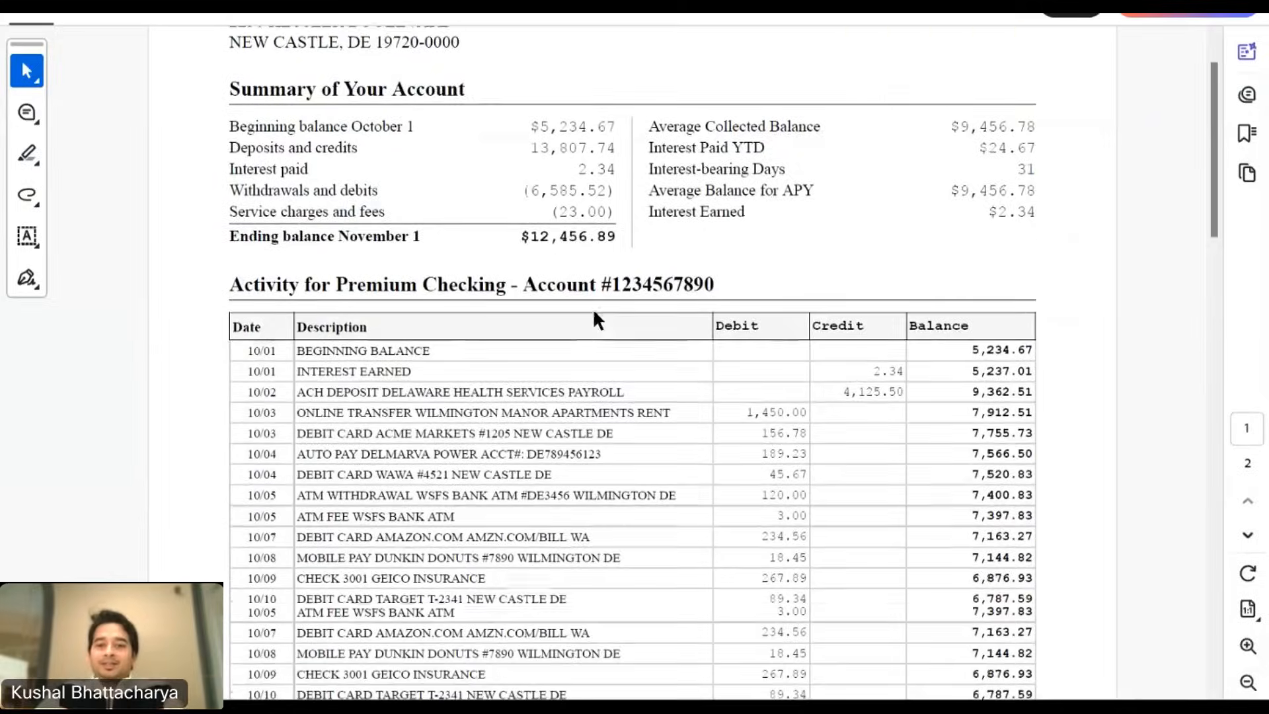
{"action": "scroll", "coordinate": [596, 318], "scroll_direction": "down", "scroll_amount": 5}
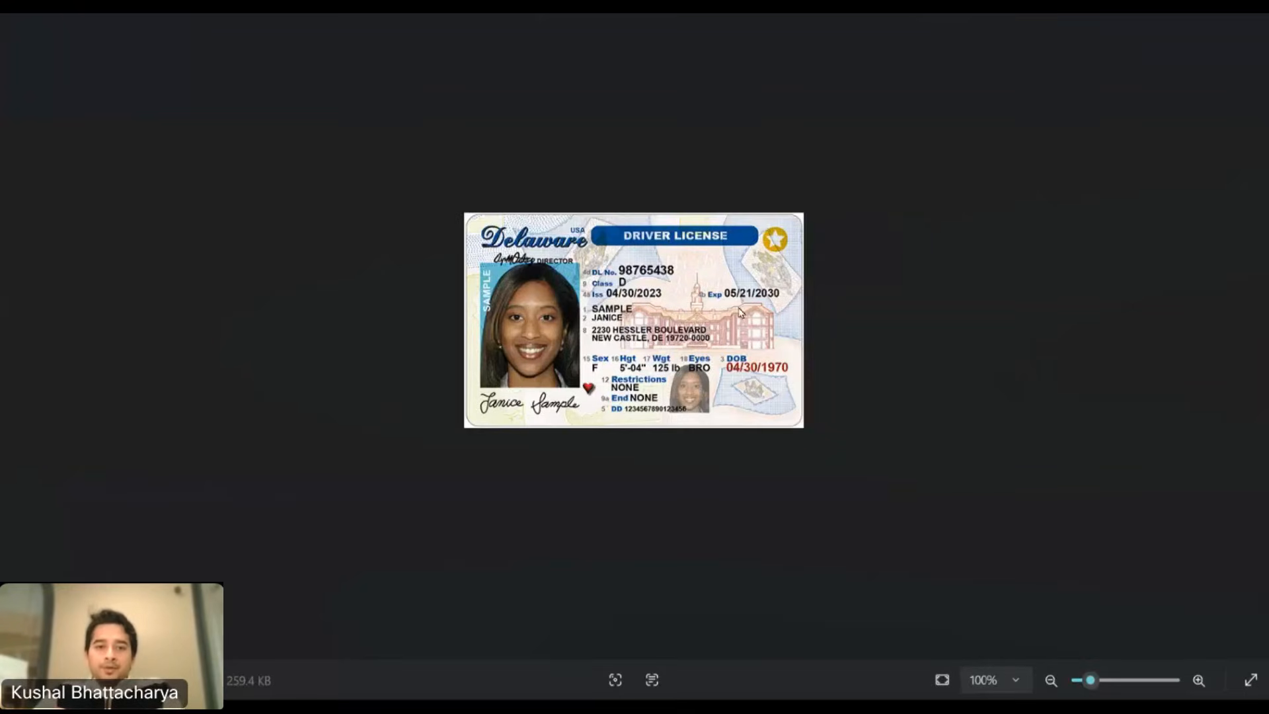
{"action": "key", "text": "alt+Tab"}
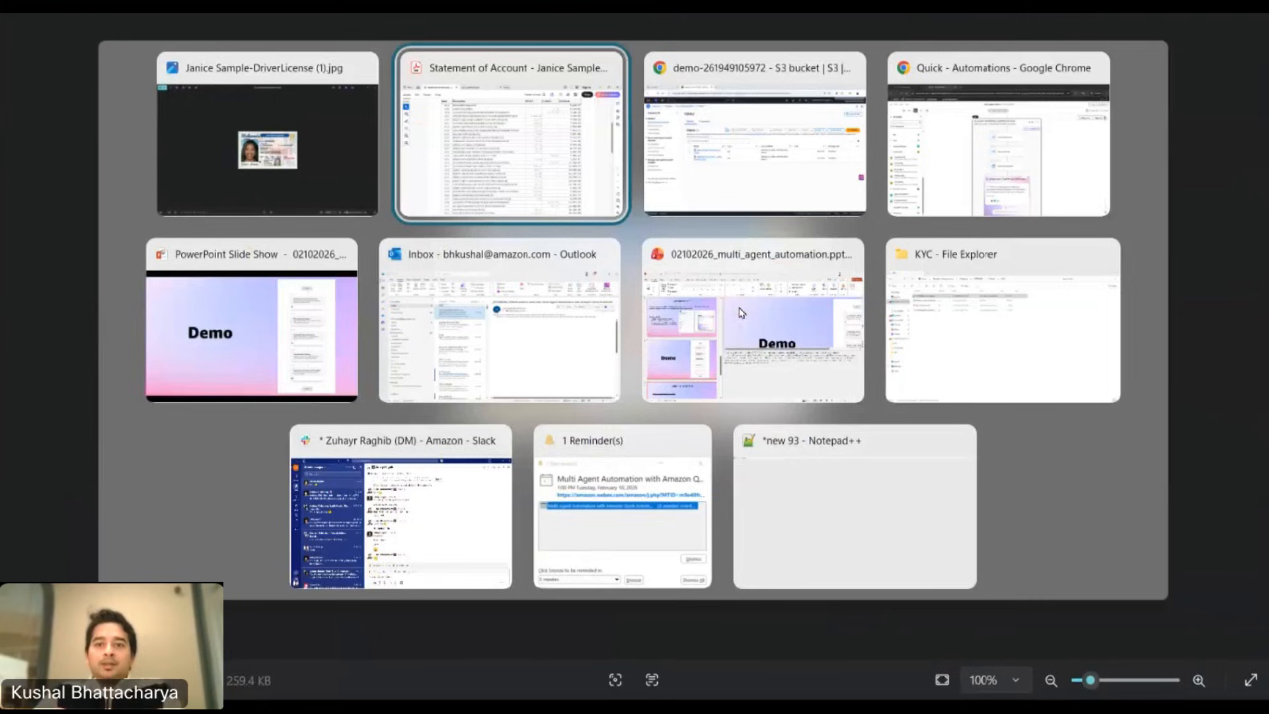
{"action": "key", "text": "Tab"}
{"action": "key", "text": "Tab"}
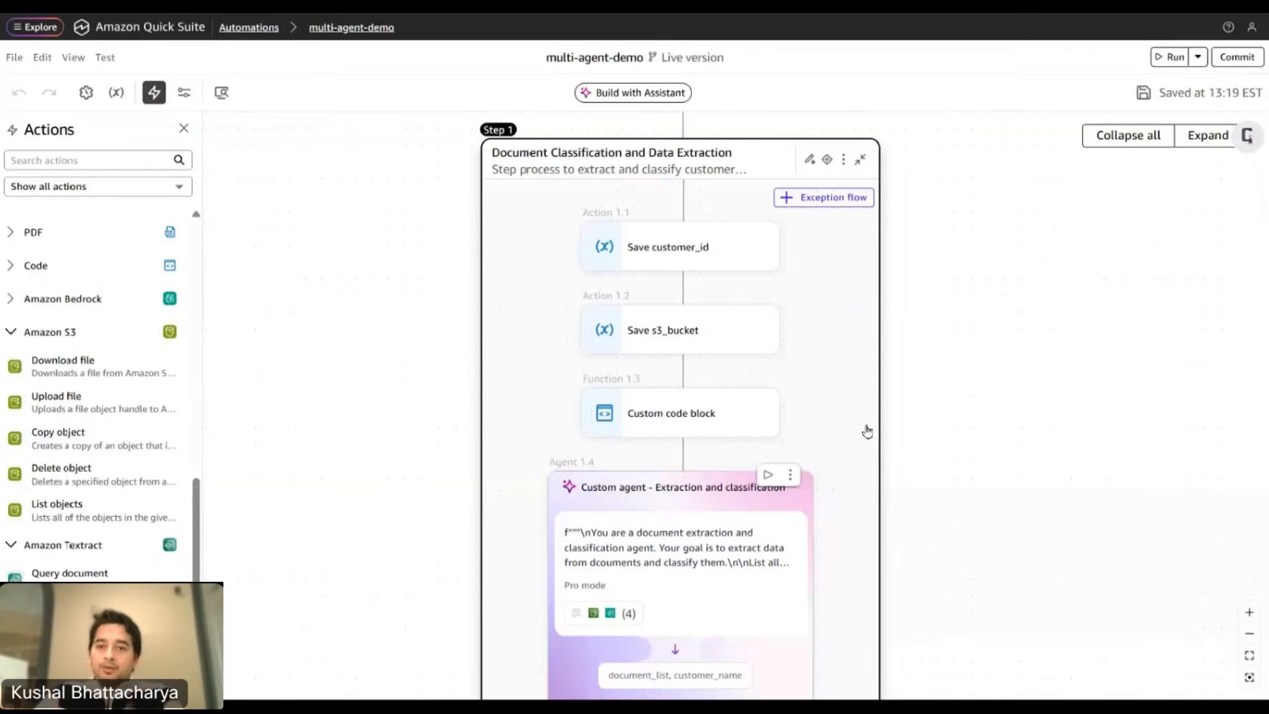
Open the properties of the Extraction and classification custom agent and inspect its available mode options.
{"action": "scroll", "coordinate": [866, 431], "scroll_direction": "down", "scroll_amount": 2}
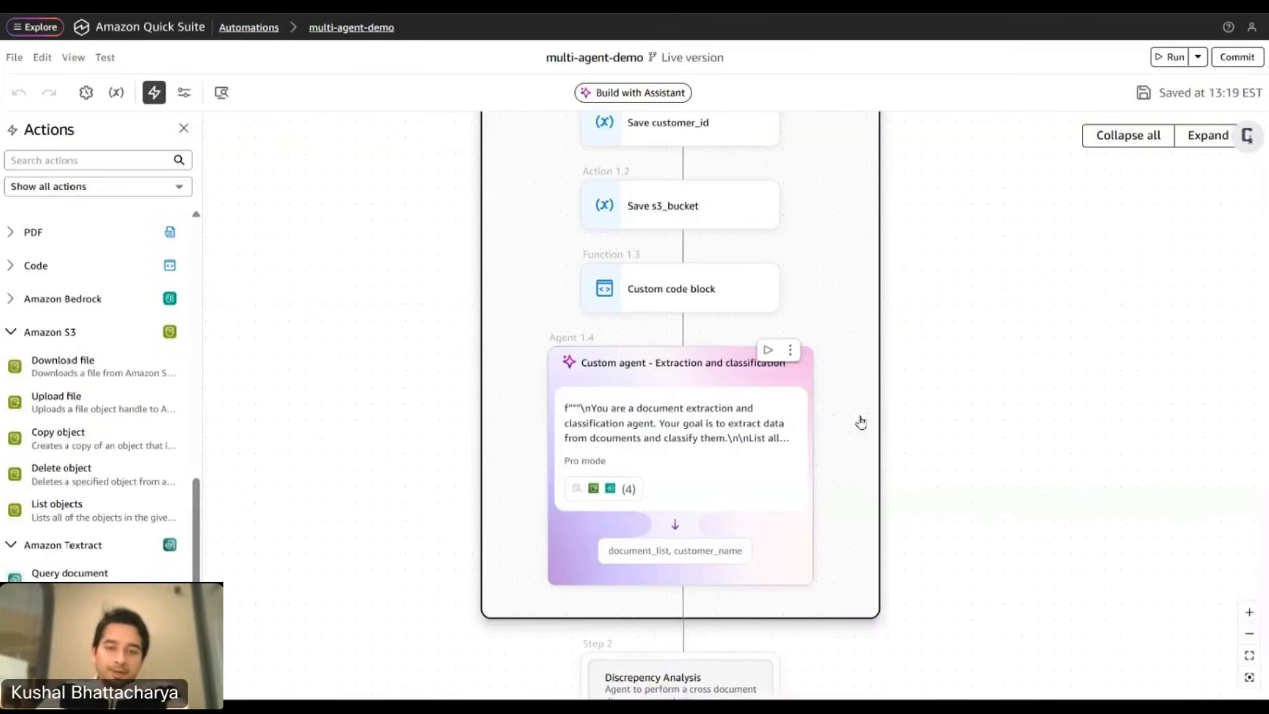
{"action": "scroll", "coordinate": [867, 360], "scroll_direction": "down", "scroll_amount": 2}
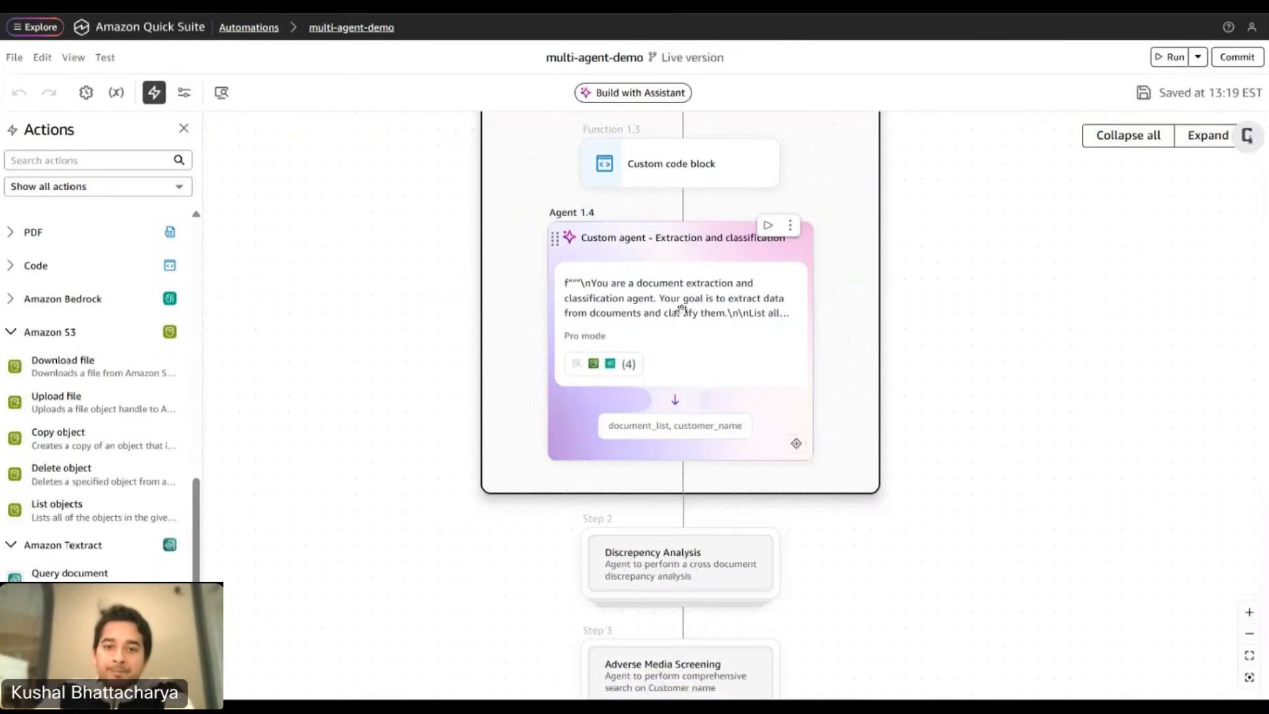
{"action": "left_click", "coordinate": [680, 311]}
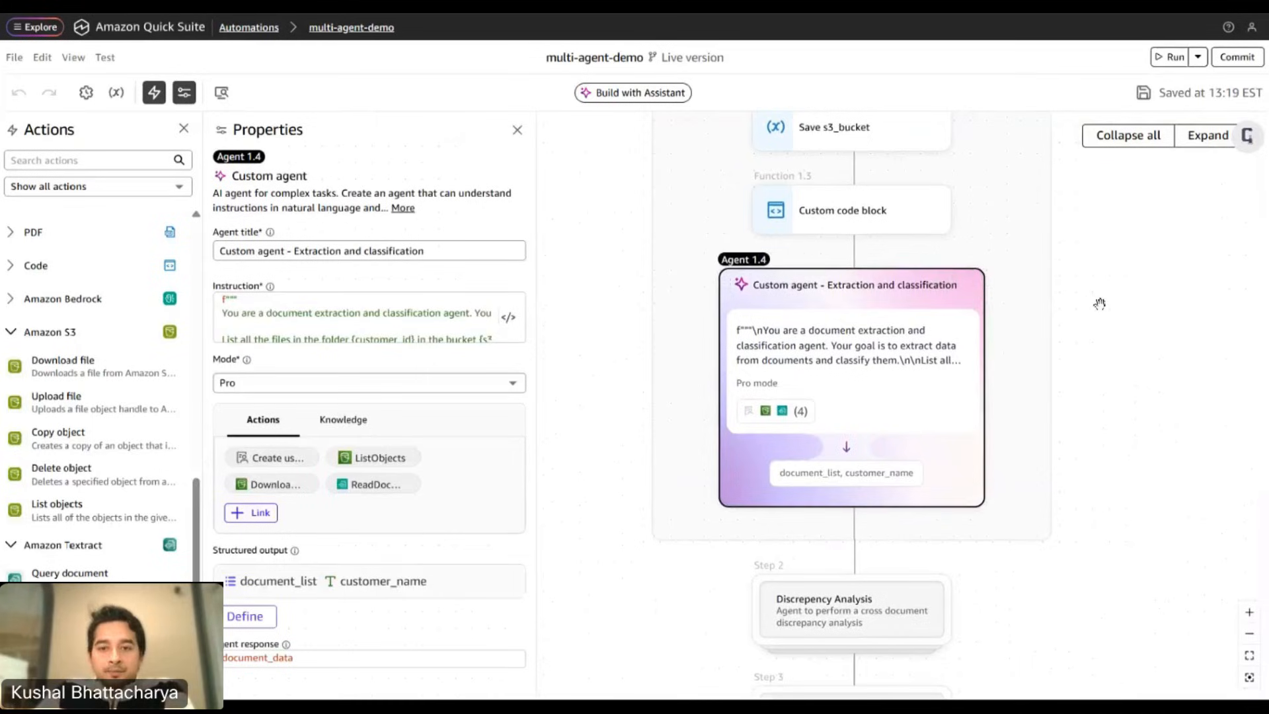
{"action": "scroll", "coordinate": [1102, 388], "scroll_direction": "up", "scroll_amount": 2}
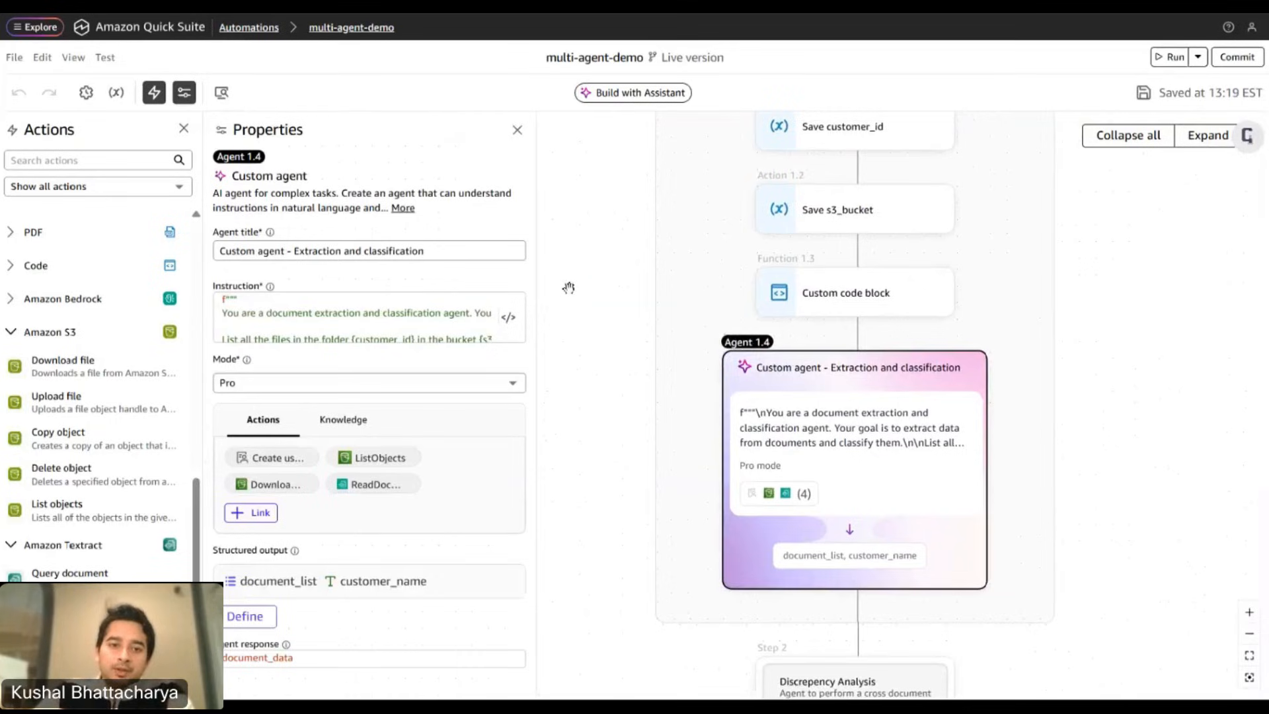
{"action": "left_click_drag", "start_coordinate": [586, 283], "coordinate": [582, 282]}
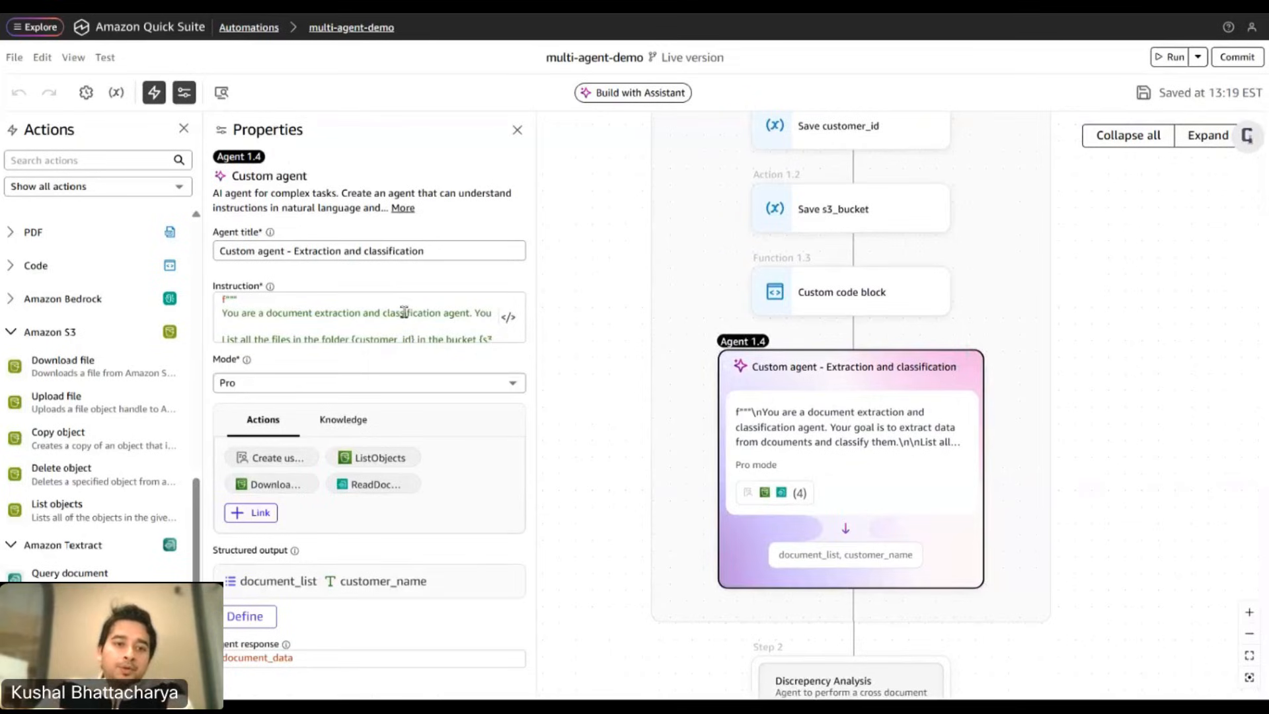
{"action": "left_click", "coordinate": [438, 384]}
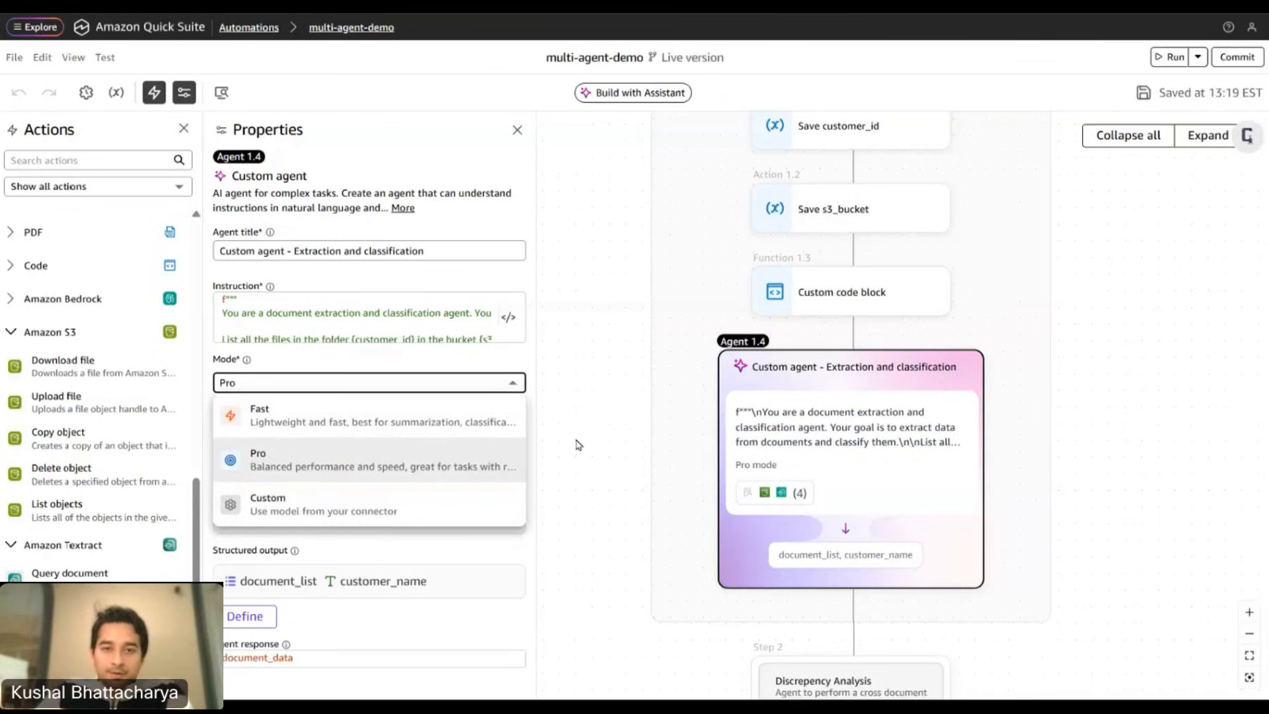
{"action": "left_click", "coordinate": [538, 431]}
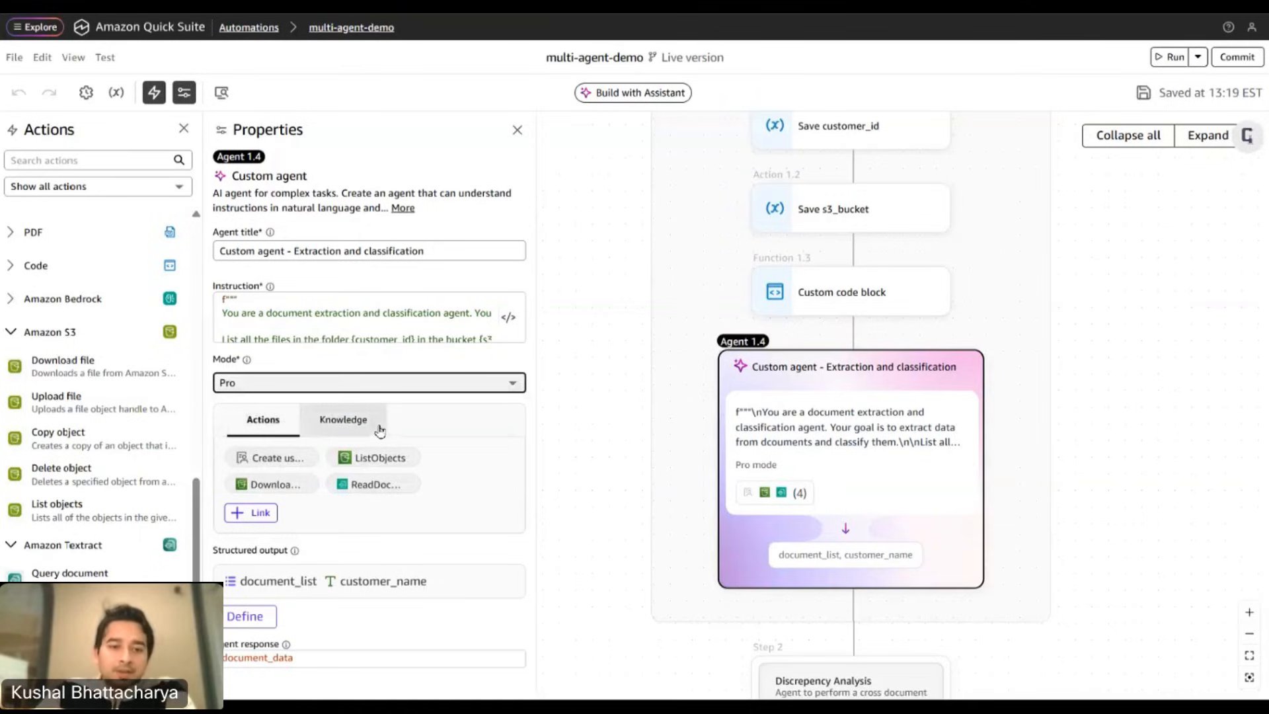
Review the General, Amazon S3 and Amazon Textract actions linked to the extraction agent, and close the list without changes.
{"action": "left_click", "coordinate": [251, 516]}
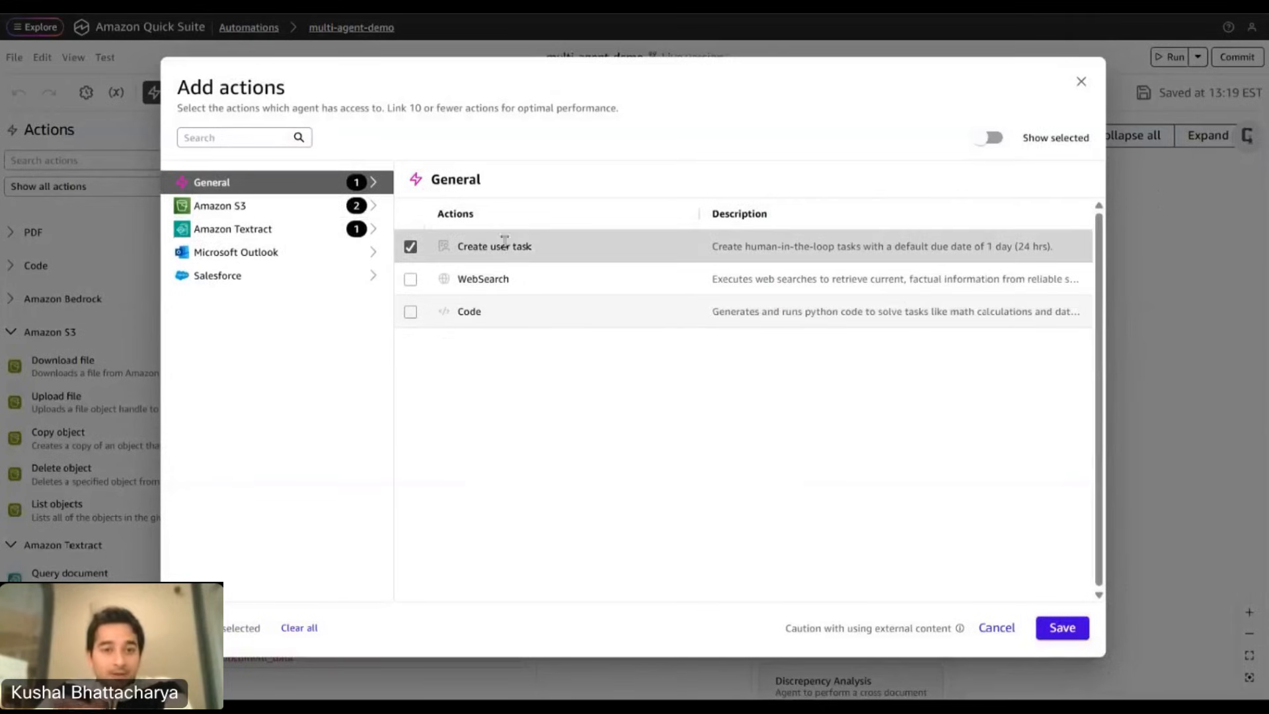
{"action": "left_click", "coordinate": [302, 210]}
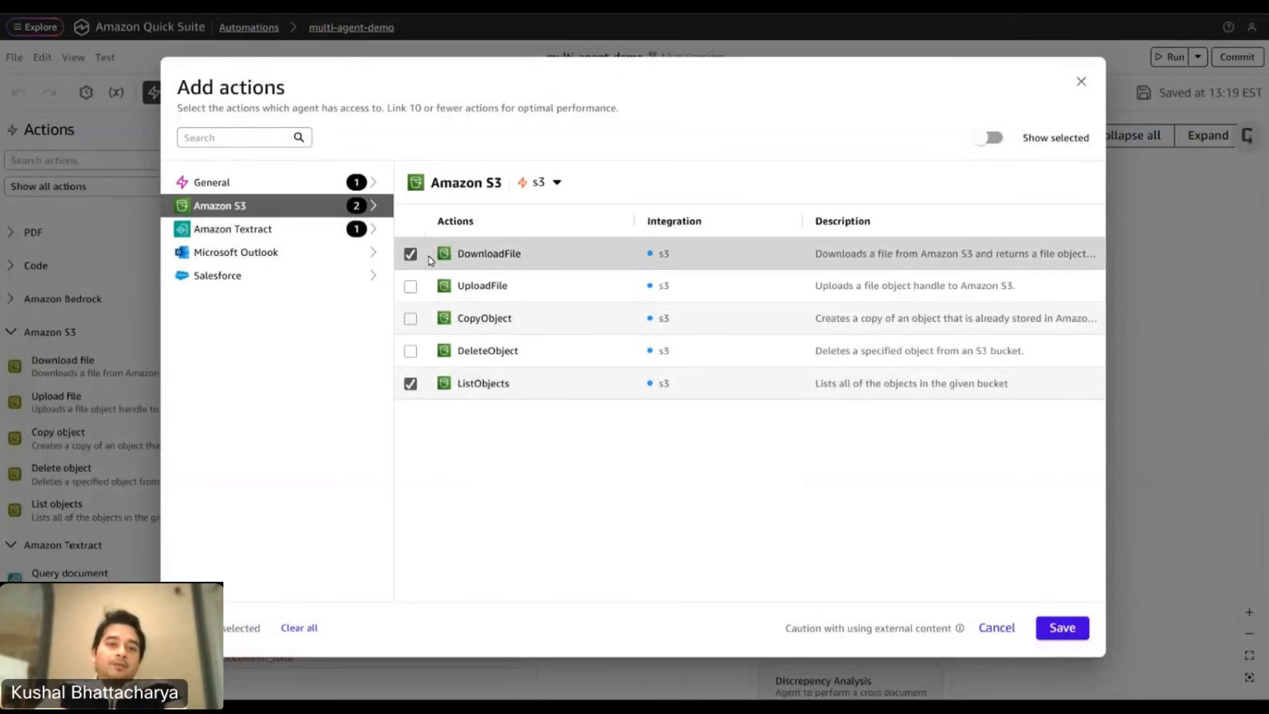
{"action": "left_click", "coordinate": [299, 235]}
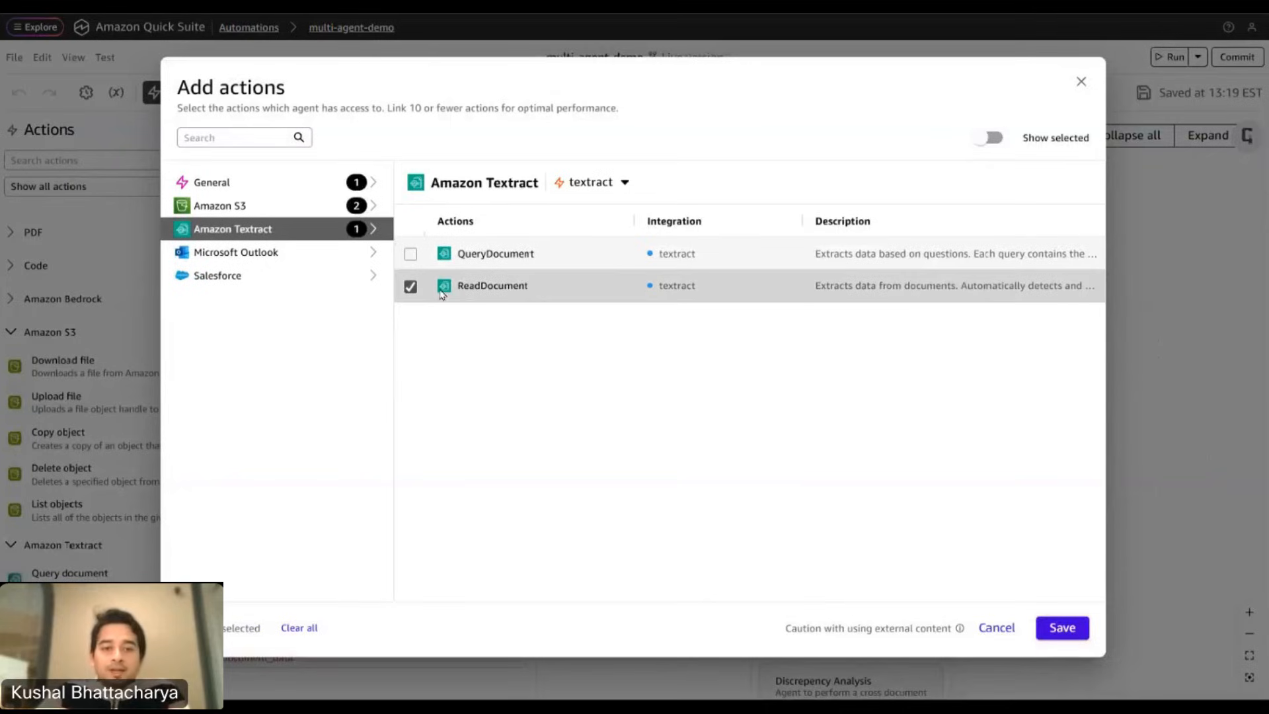
{"action": "left_click", "coordinate": [324, 210]}
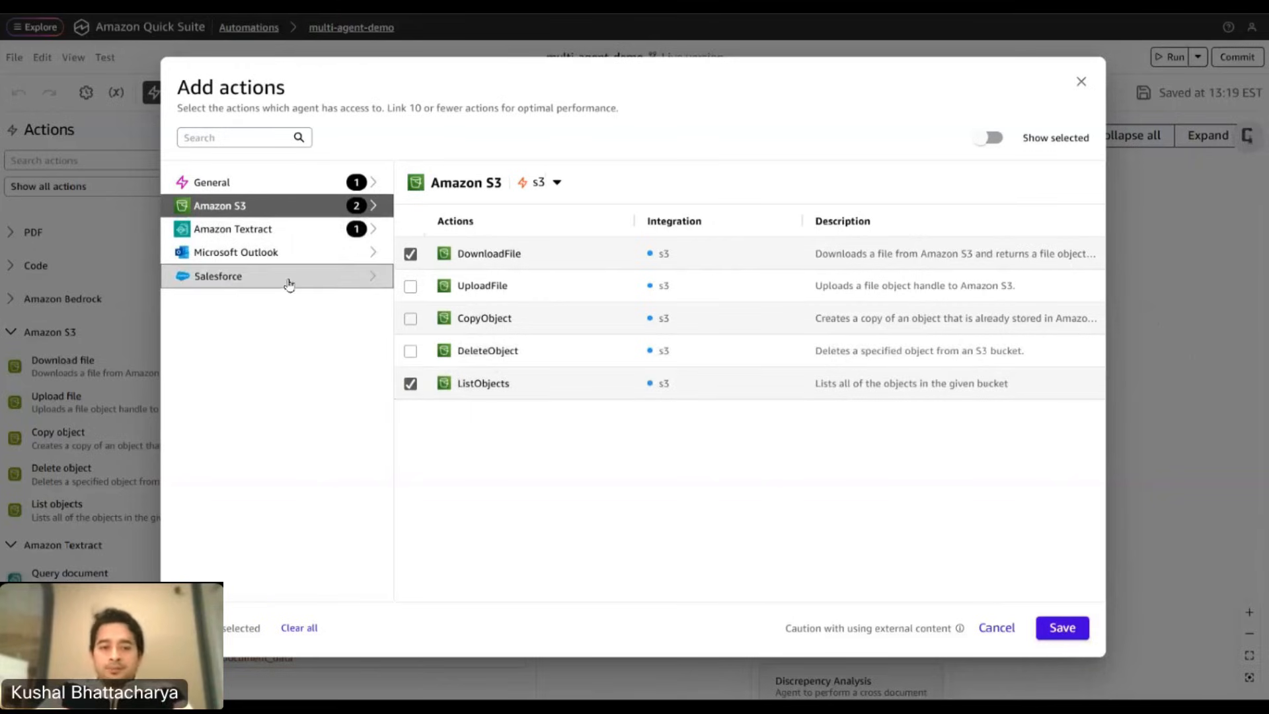
{"action": "left_click", "coordinate": [1081, 85]}
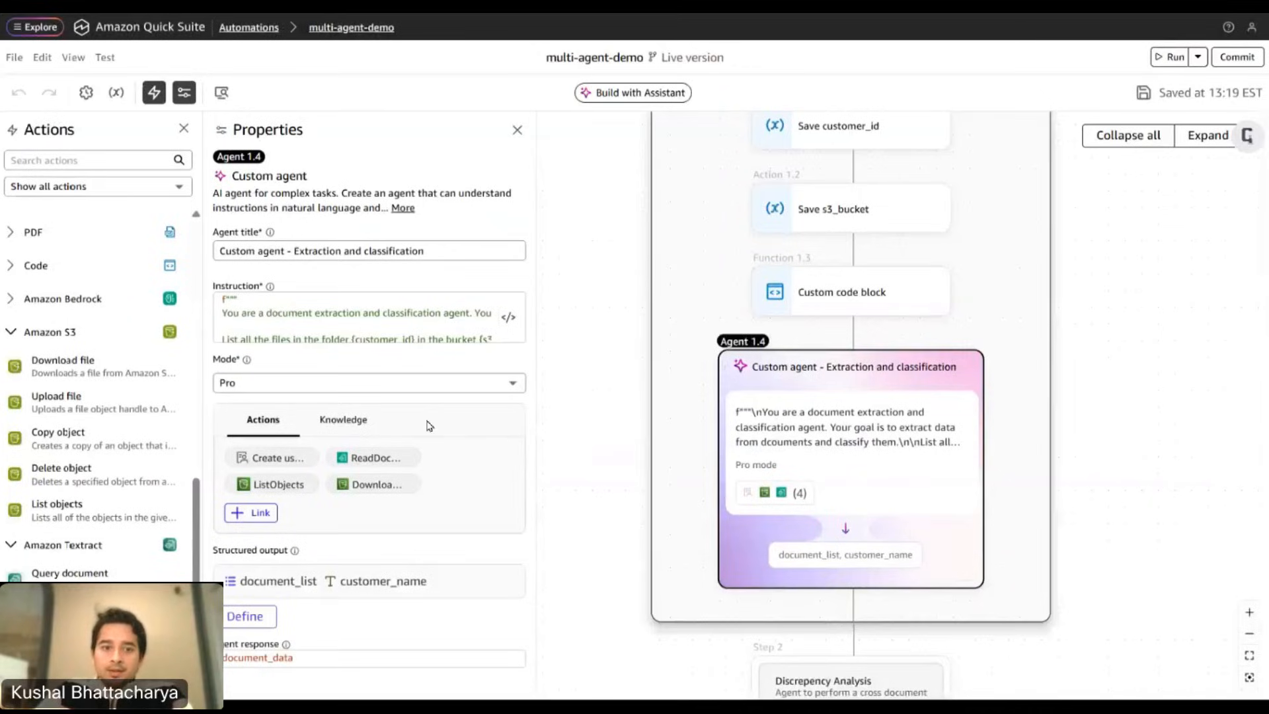
Open the extraction agent's full instruction and review its role, goal, classification request and human-in-the-loop fallback.
{"action": "left_click", "coordinate": [505, 319]}
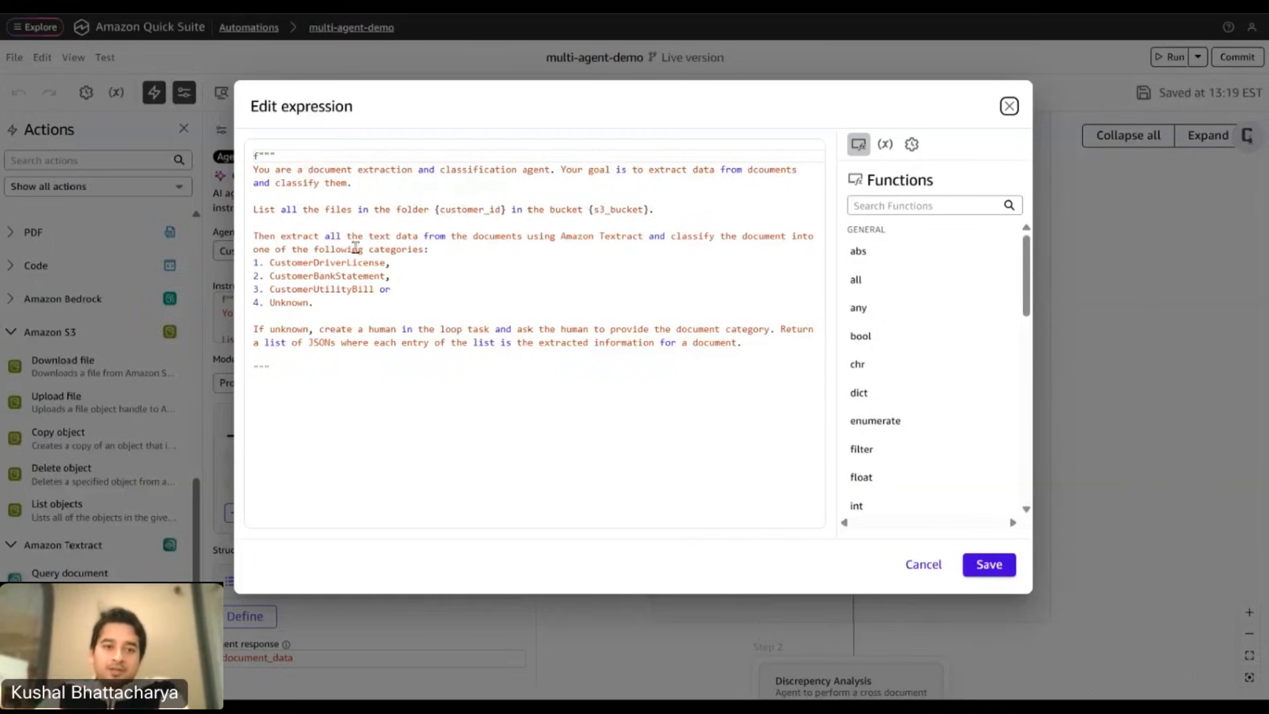
{"action": "left_click", "coordinate": [277, 238]}
{"action": "left_click_drag", "start_coordinate": [267, 237], "coordinate": [369, 276]}
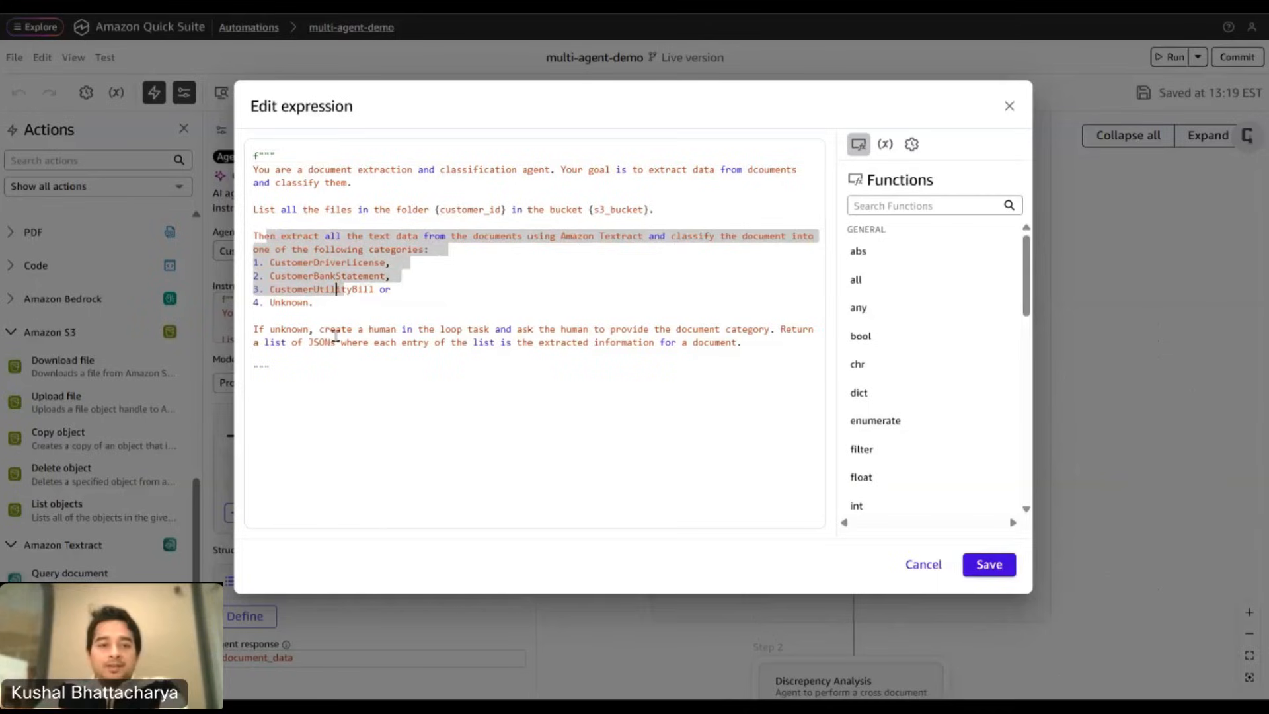
{"action": "left_click_drag", "start_coordinate": [294, 328], "coordinate": [395, 322]}
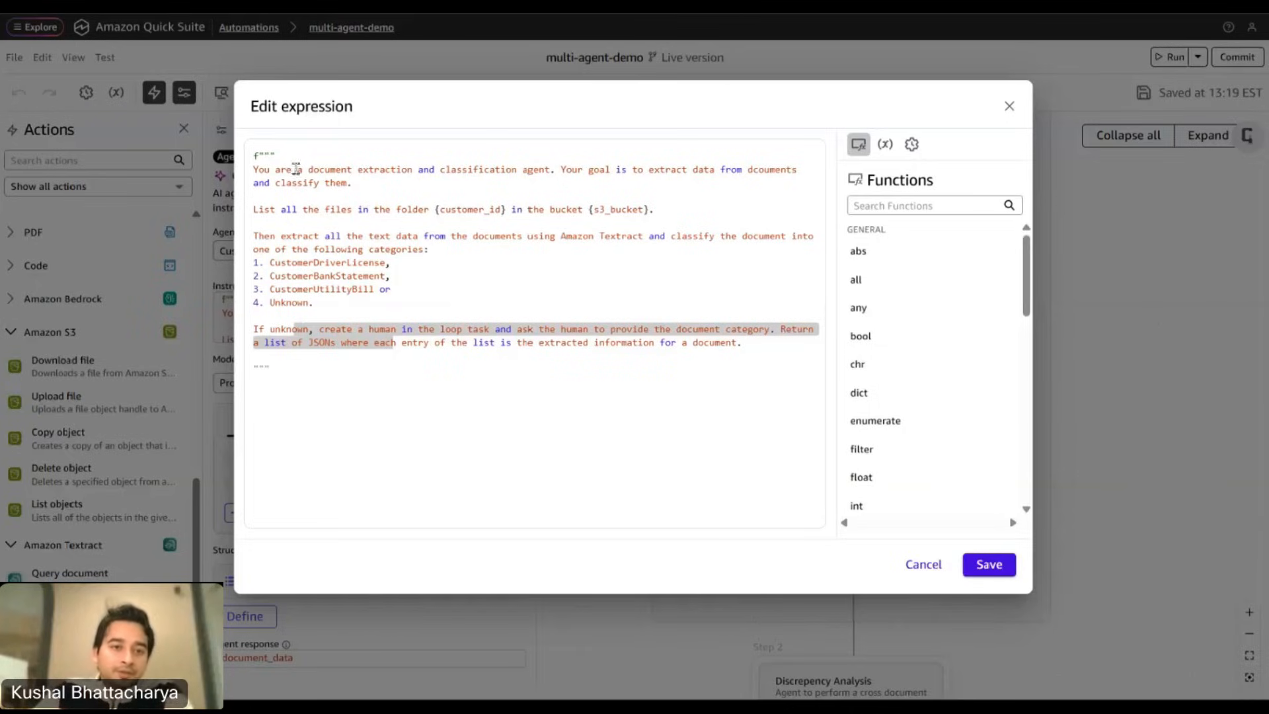
{"action": "left_click_drag", "start_coordinate": [255, 169], "coordinate": [374, 182]}
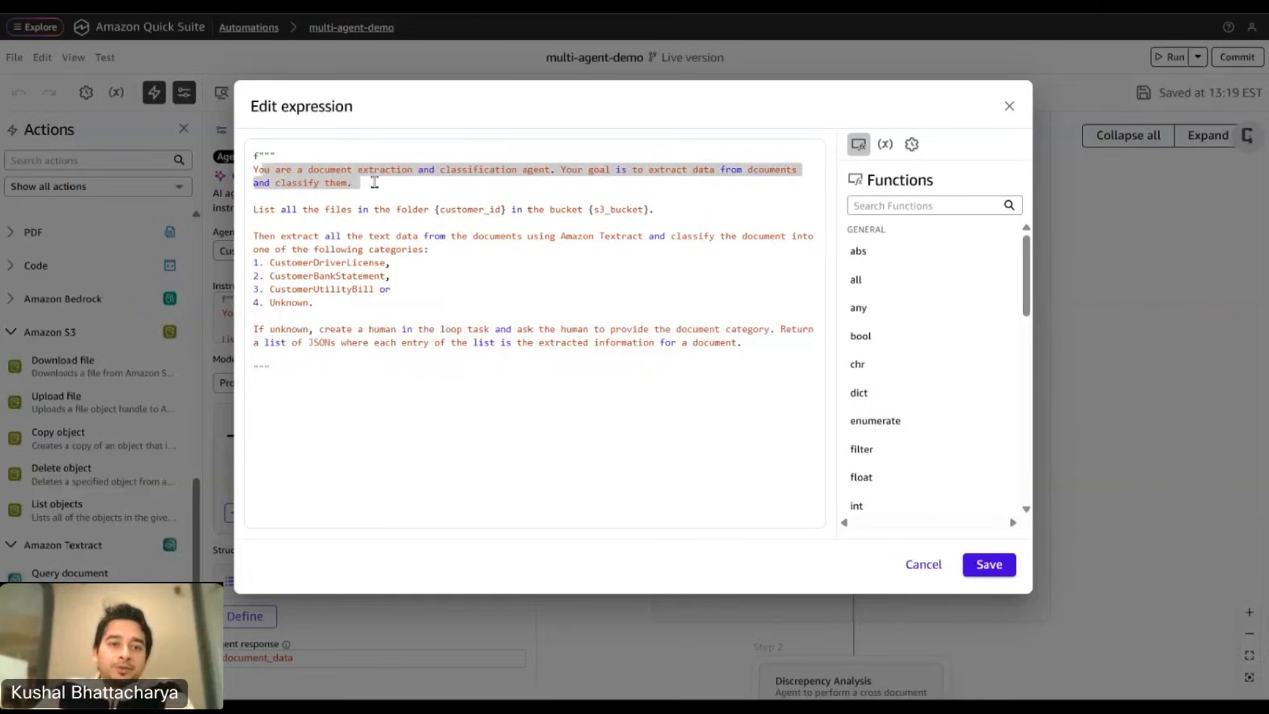
{"action": "left_click", "coordinate": [472, 169]}
{"action": "double_click", "coordinate": [472, 169]}
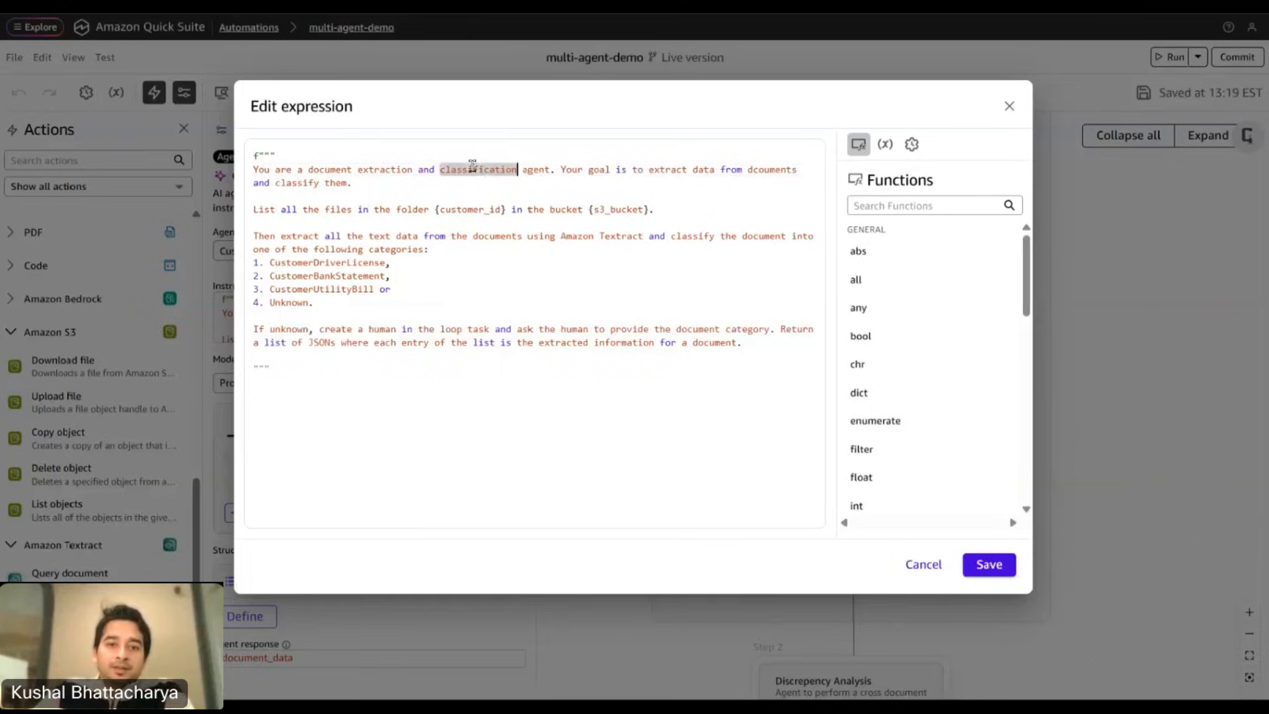
{"action": "left_click_drag", "start_coordinate": [561, 170], "coordinate": [613, 177]}
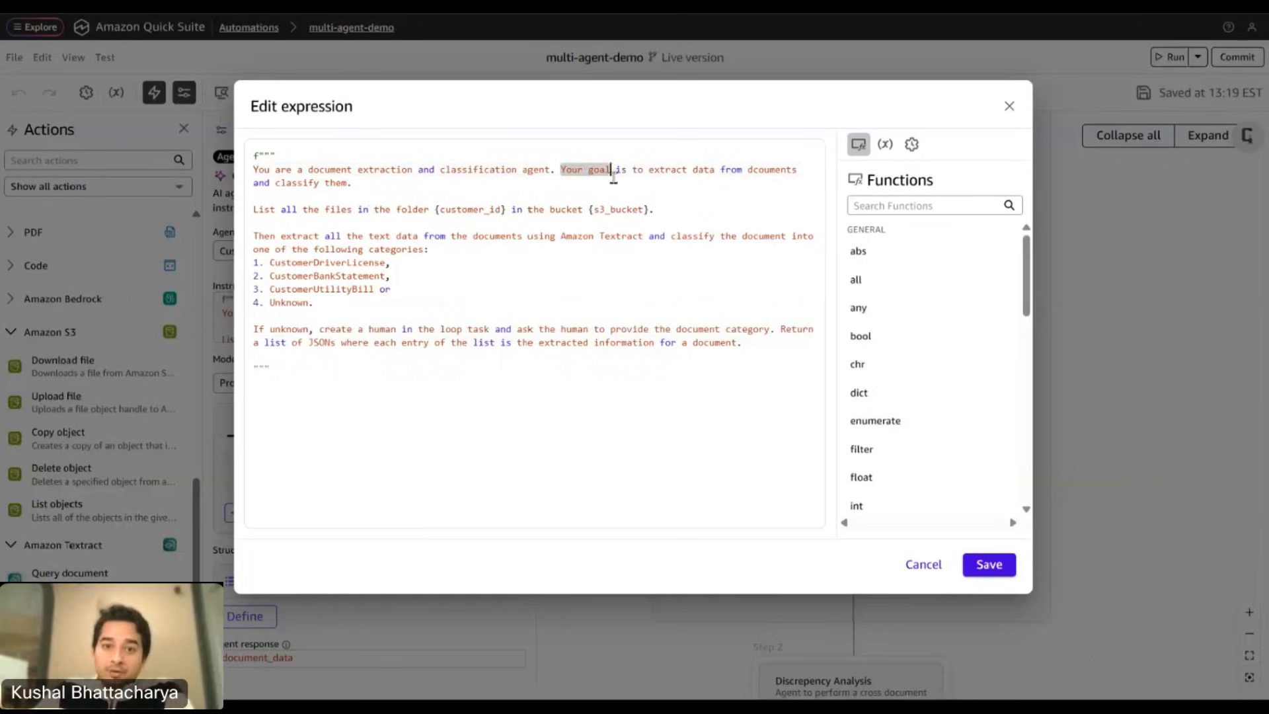
{"action": "key", "text": "shift+Down"}
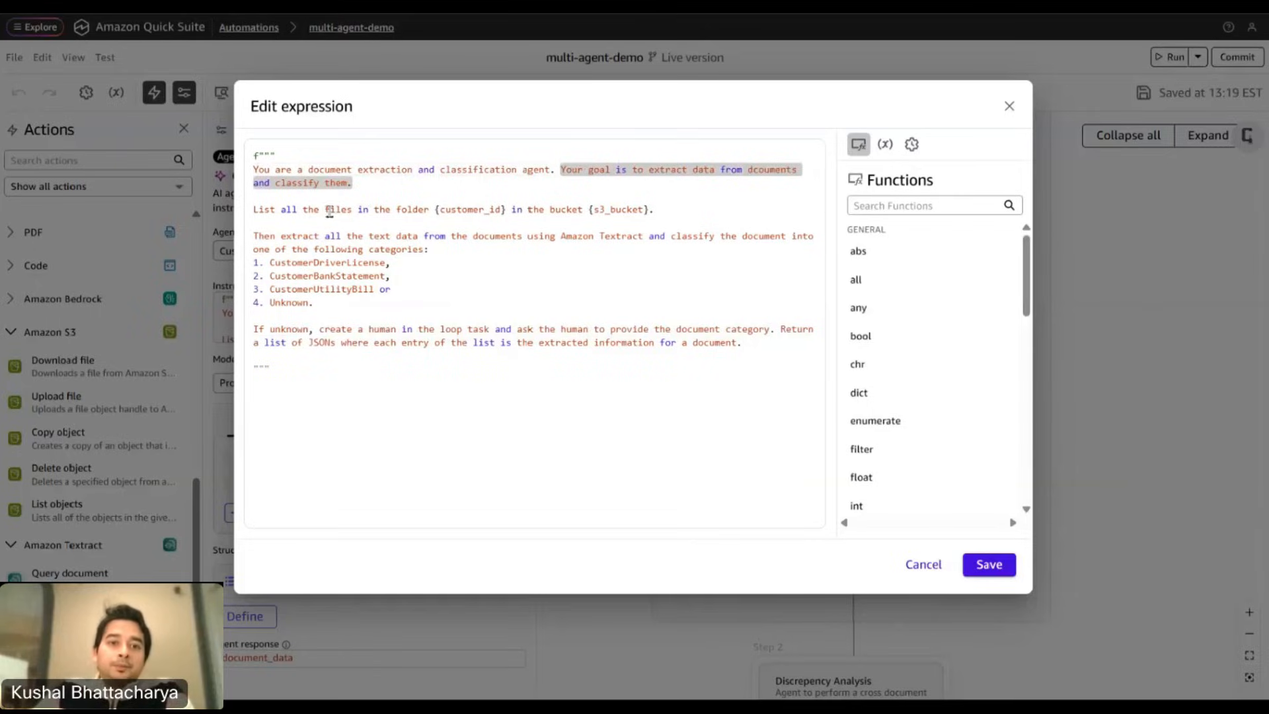
Examine the customer_id and s3_bucket variables and the four document categories in the instruction, and close it without saving.
{"action": "double_click", "coordinate": [465, 208]}
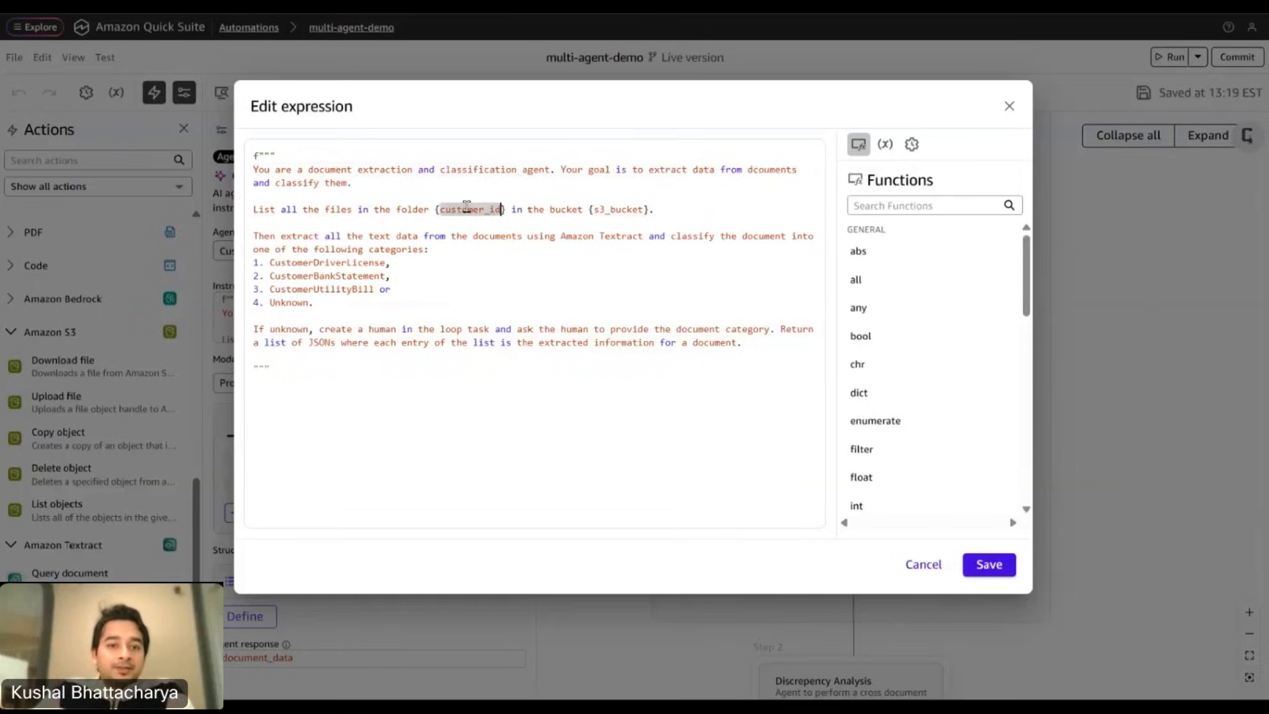
{"action": "double_click", "coordinate": [614, 210]}
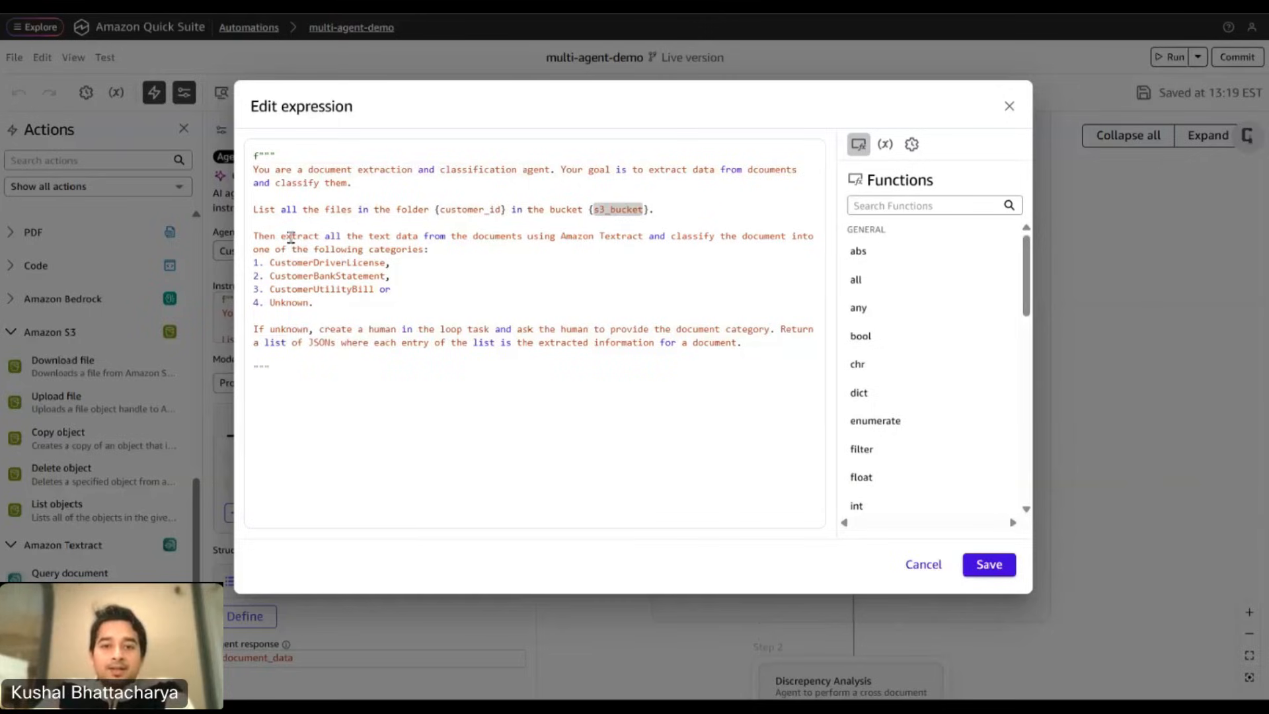
{"action": "left_click", "coordinate": [317, 263]}
{"action": "double_click", "coordinate": [317, 263]}
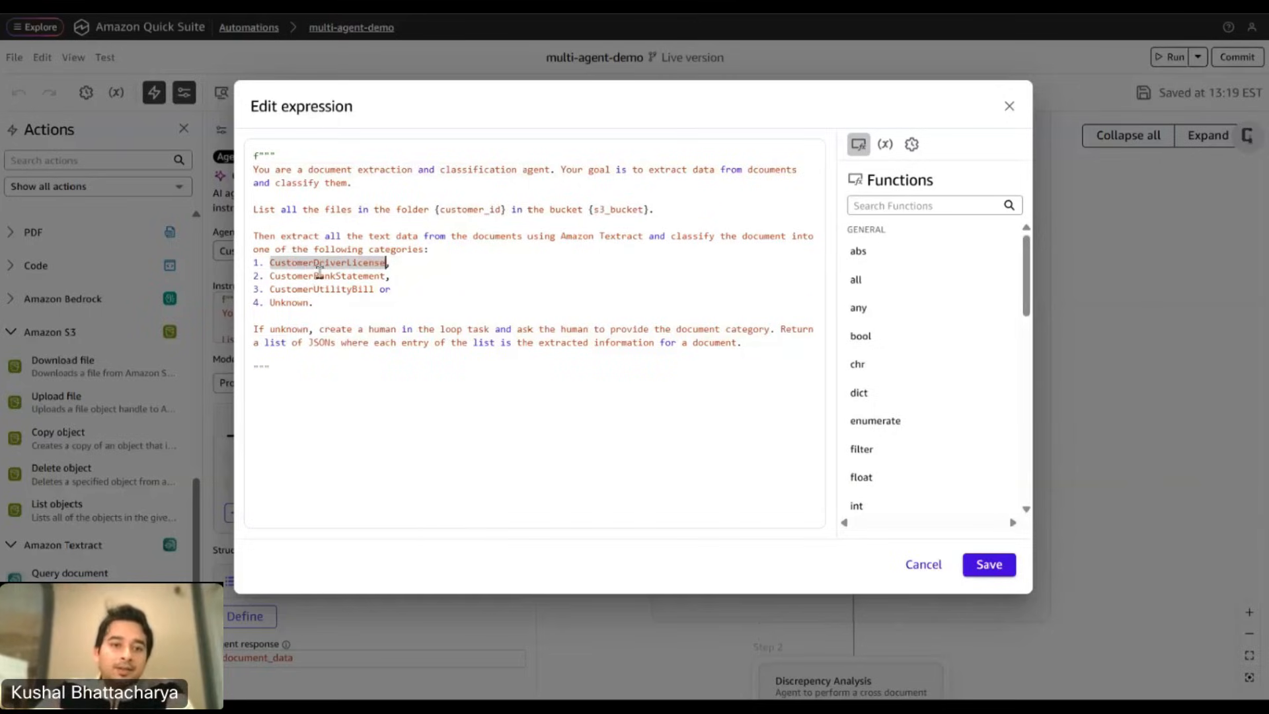
{"action": "double_click", "coordinate": [324, 277]}
{"action": "double_click", "coordinate": [326, 289]}
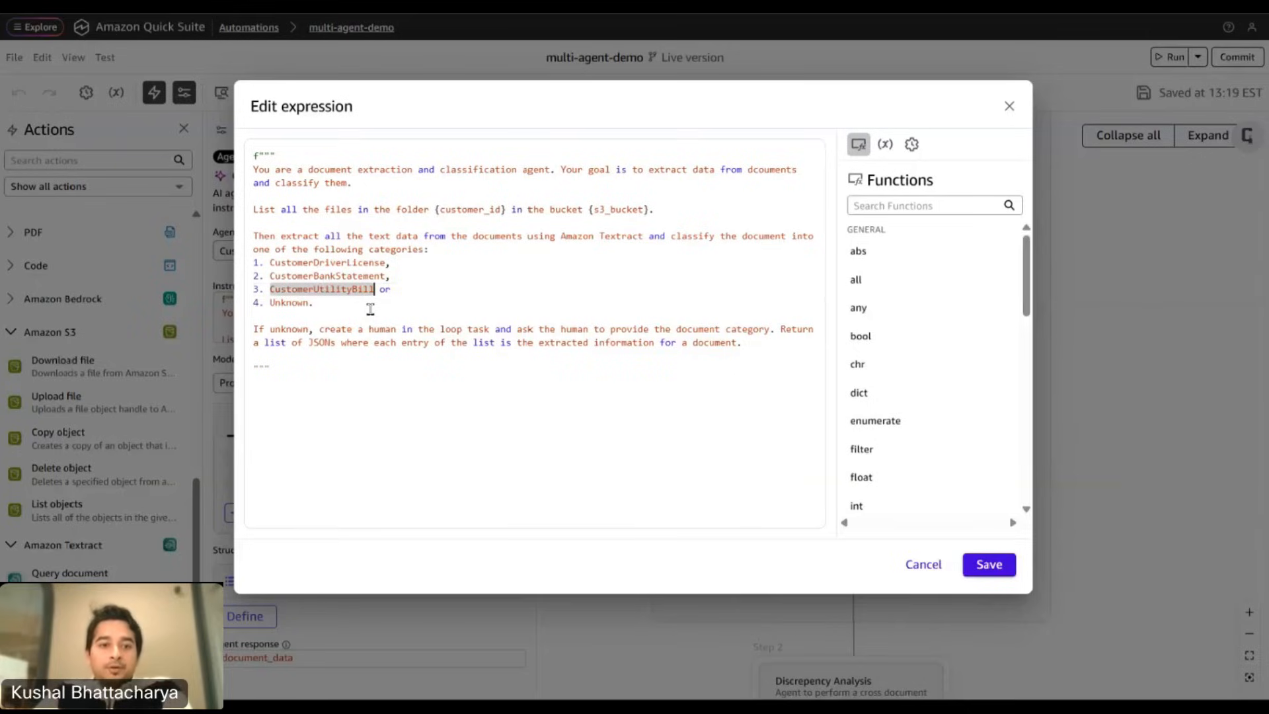
{"action": "double_click", "coordinate": [300, 303]}
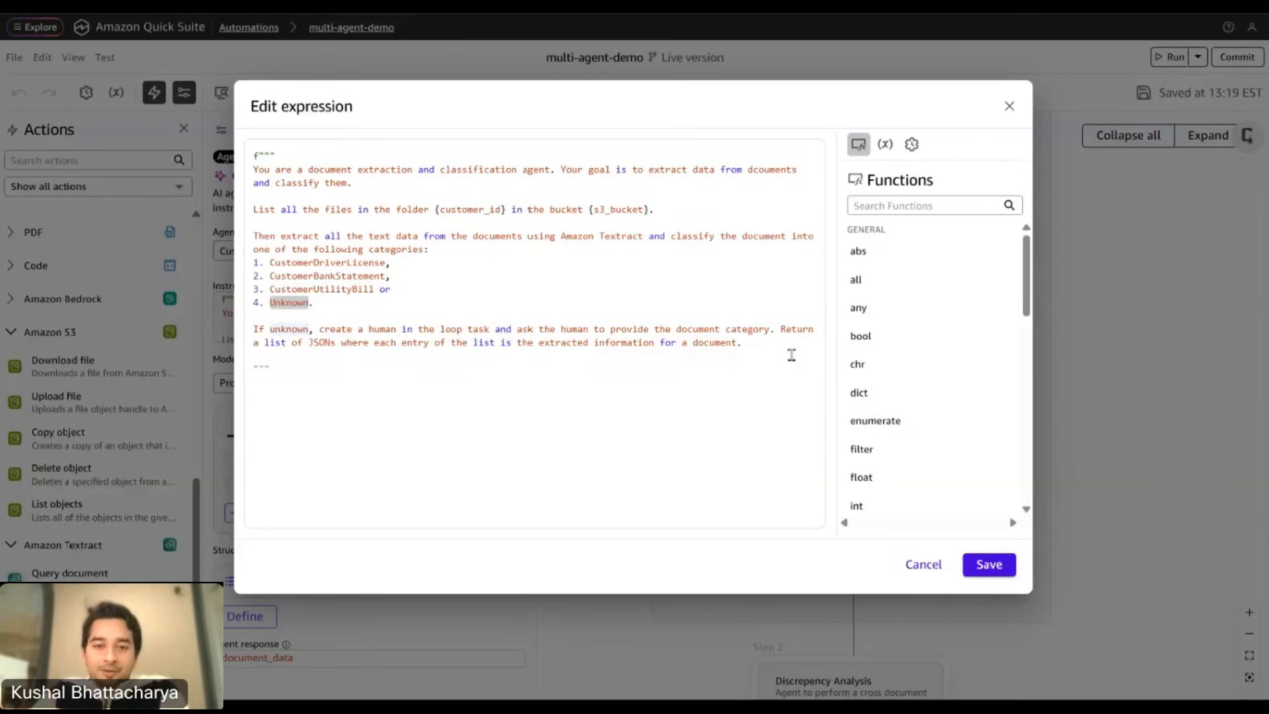
{"action": "left_click", "coordinate": [925, 567]}
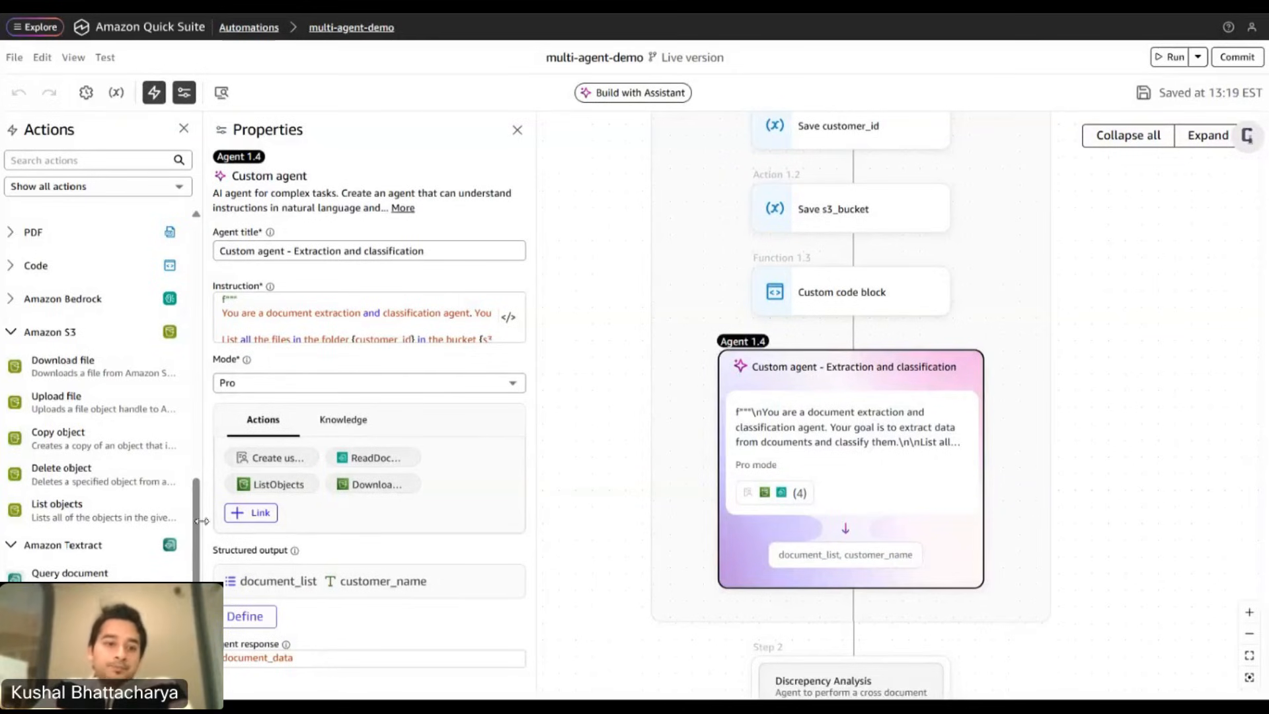
Review the agent's structured output definition, including the available field types and the document_list items, and save it as is.
{"action": "left_click", "coordinate": [252, 620]}
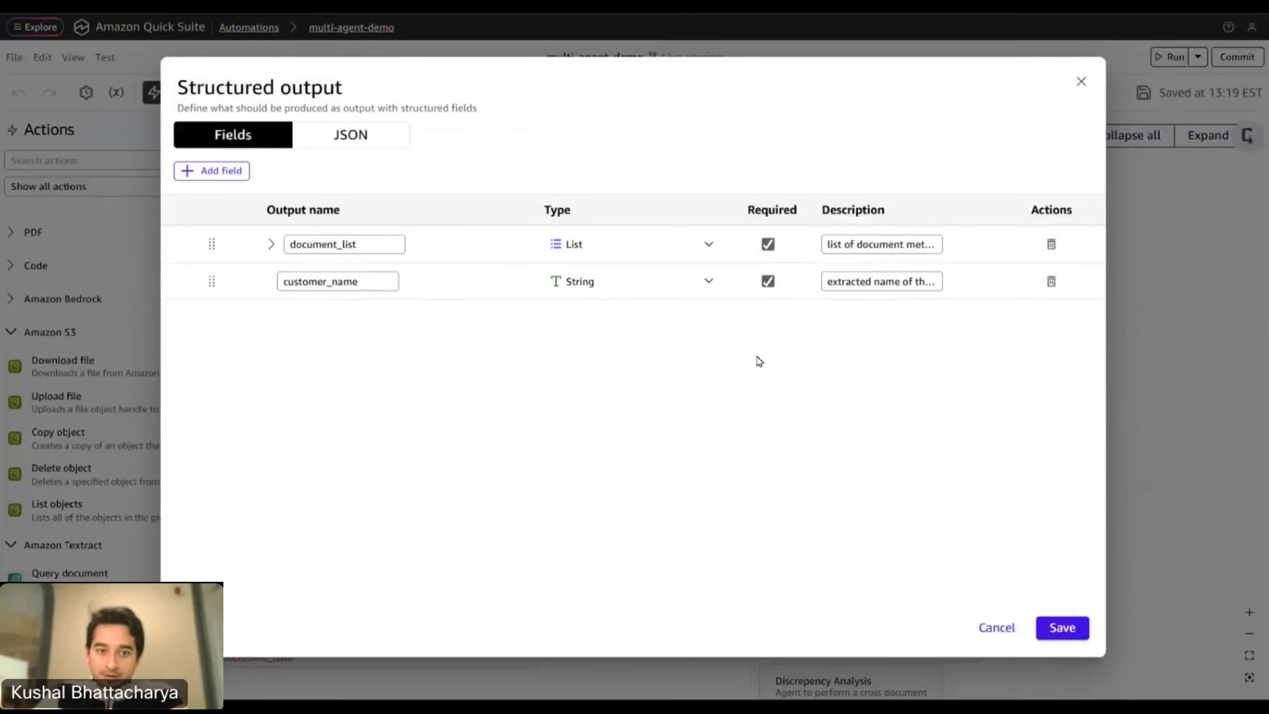
{"action": "left_click", "coordinate": [222, 172]}
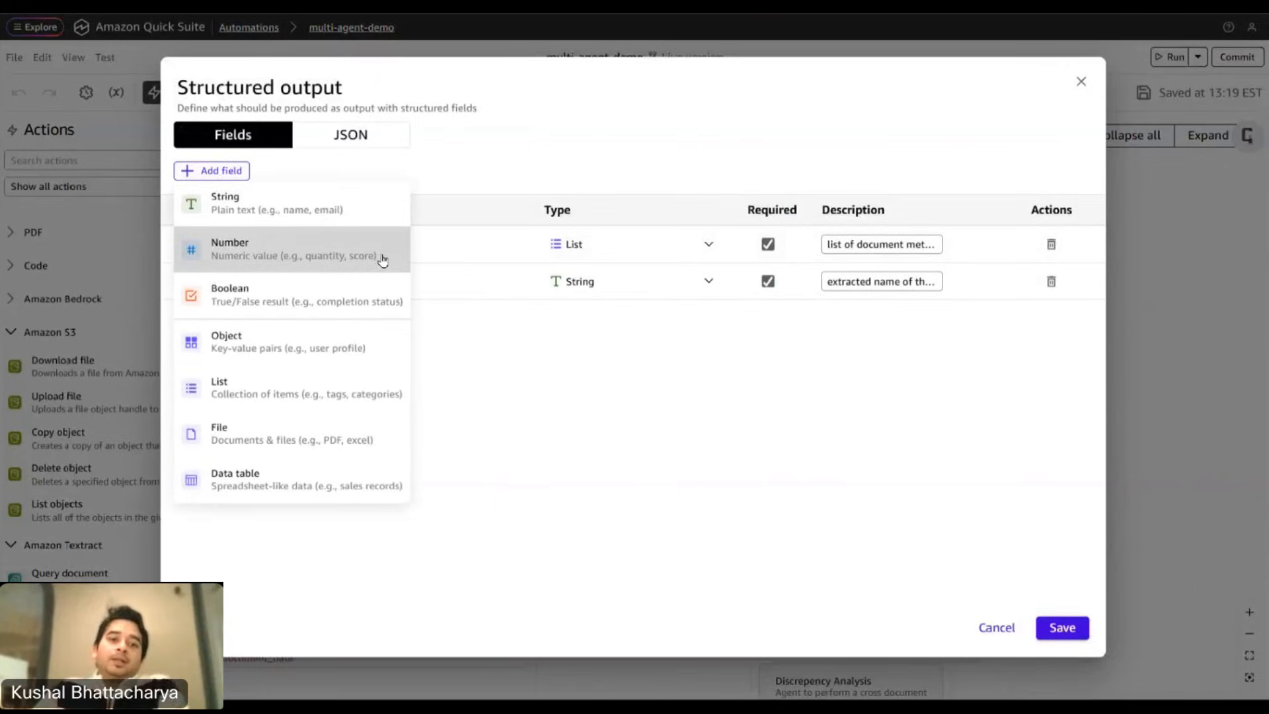
{"action": "left_click", "coordinate": [553, 402]}
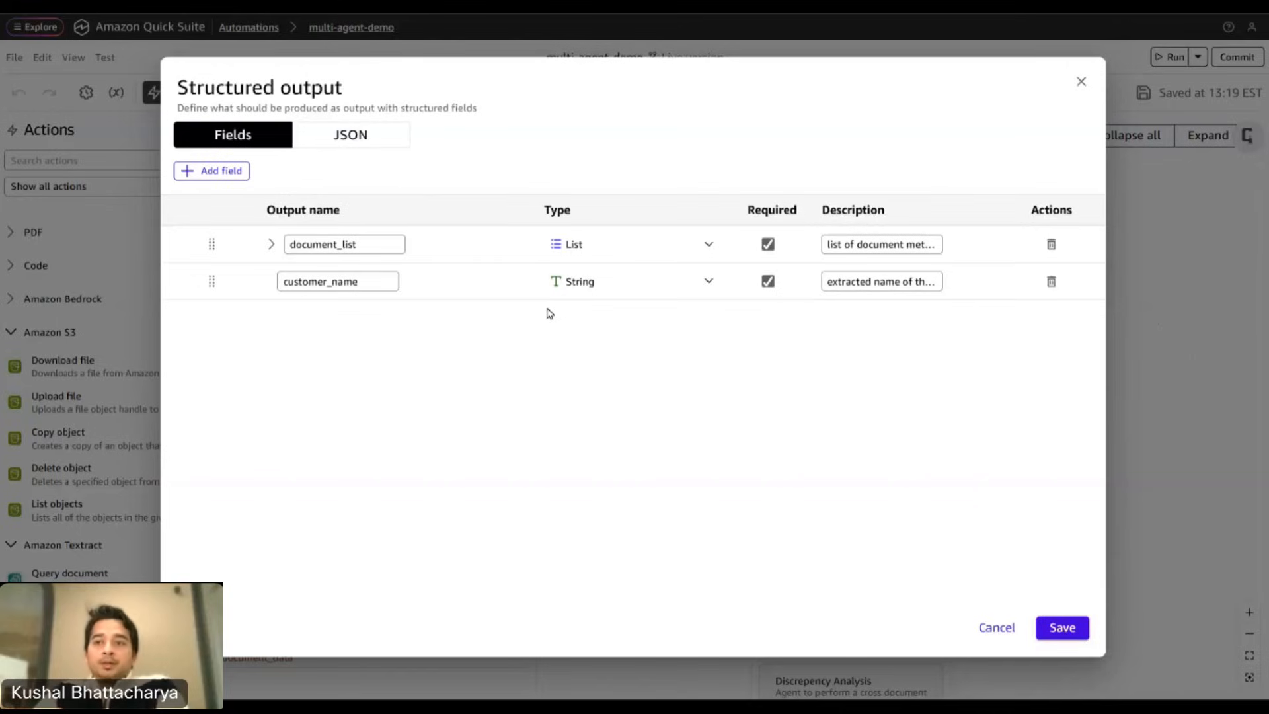
{"action": "left_click", "coordinate": [271, 244]}
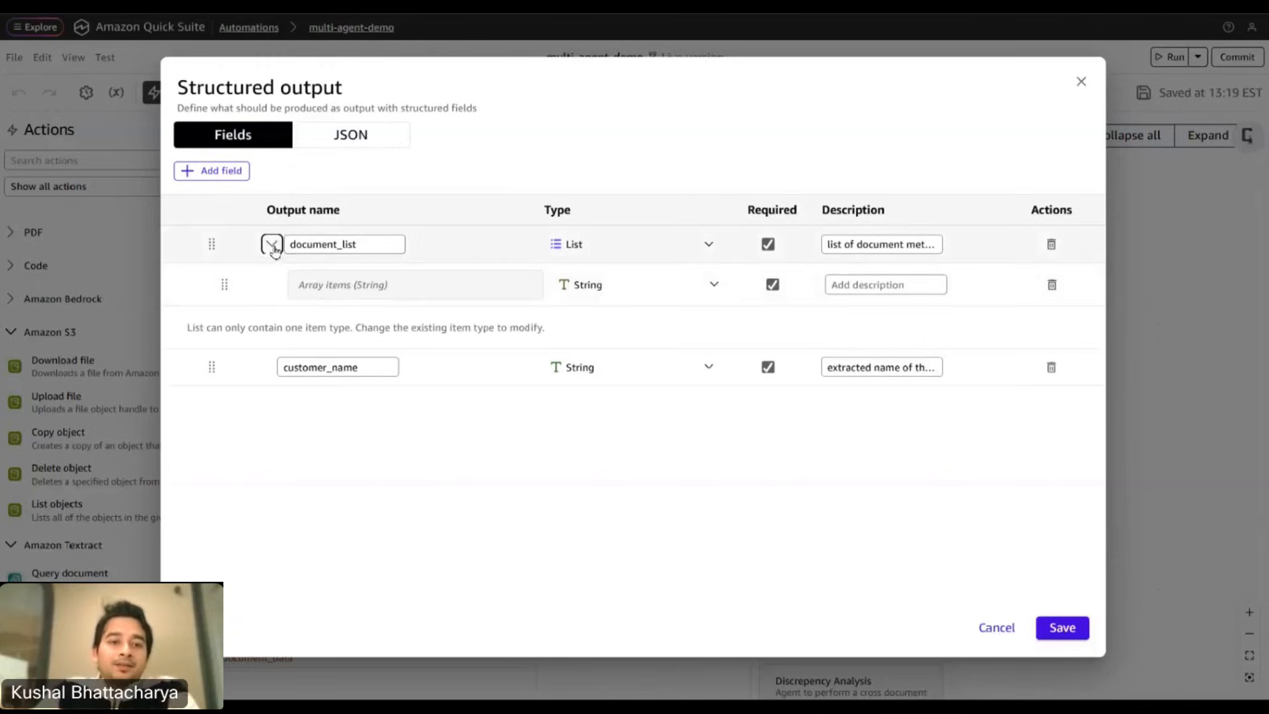
{"action": "left_click", "coordinate": [271, 244]}
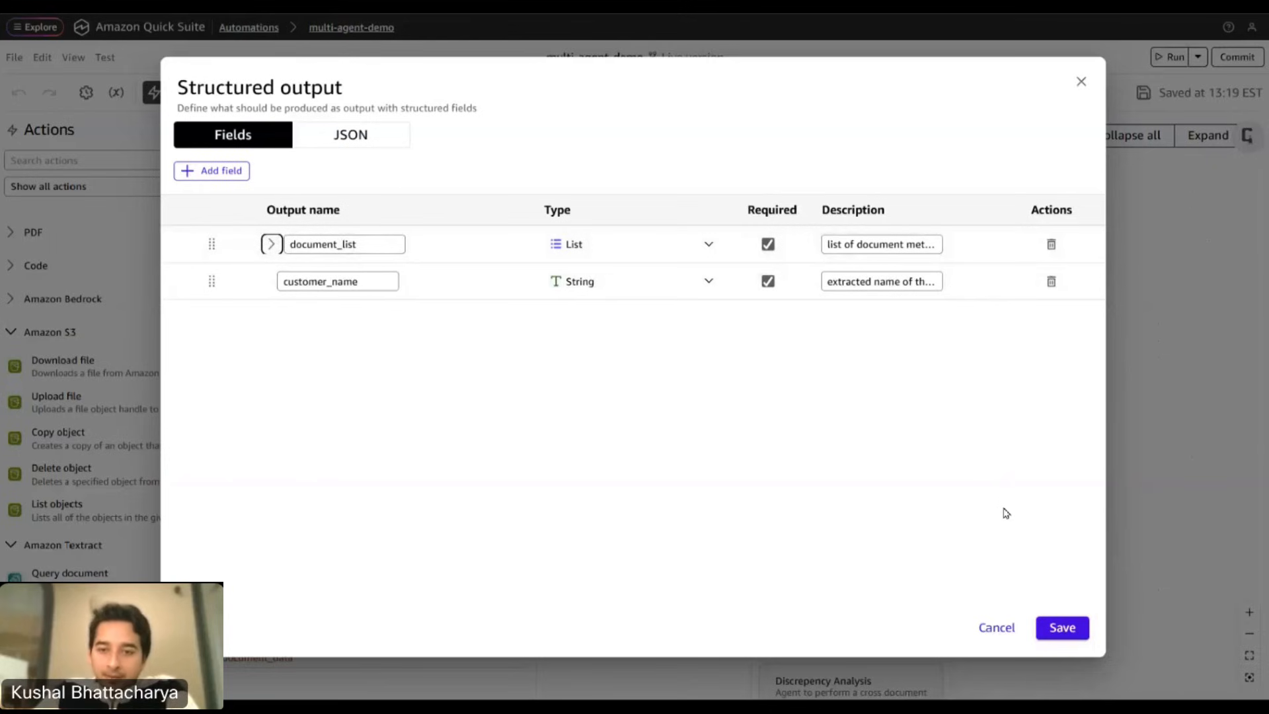
{"action": "left_click", "coordinate": [1062, 630]}
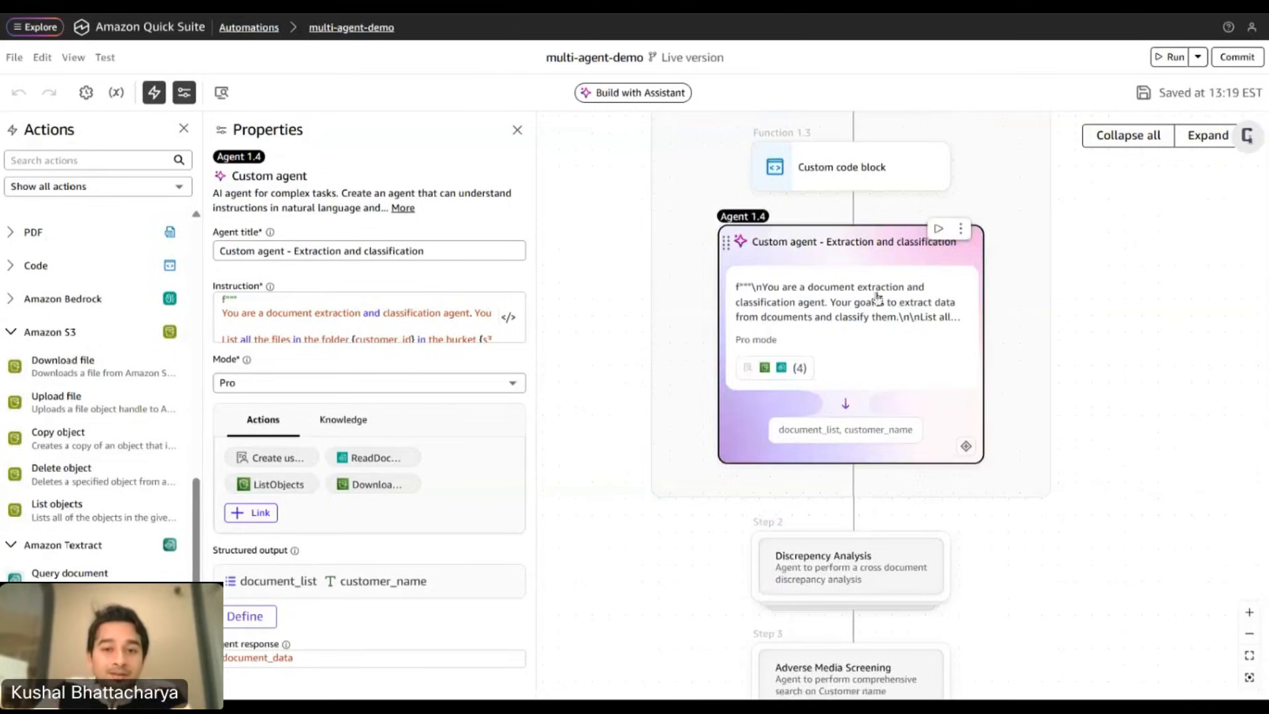
Copy the bucket value from the Save s3_bucket action and reselect the Extraction and classification agent.
{"action": "left_click_drag", "start_coordinate": [699, 275], "coordinate": [628, 281]}
{"action": "scroll", "coordinate": [924, 286], "scroll_direction": "up", "scroll_amount": 3}
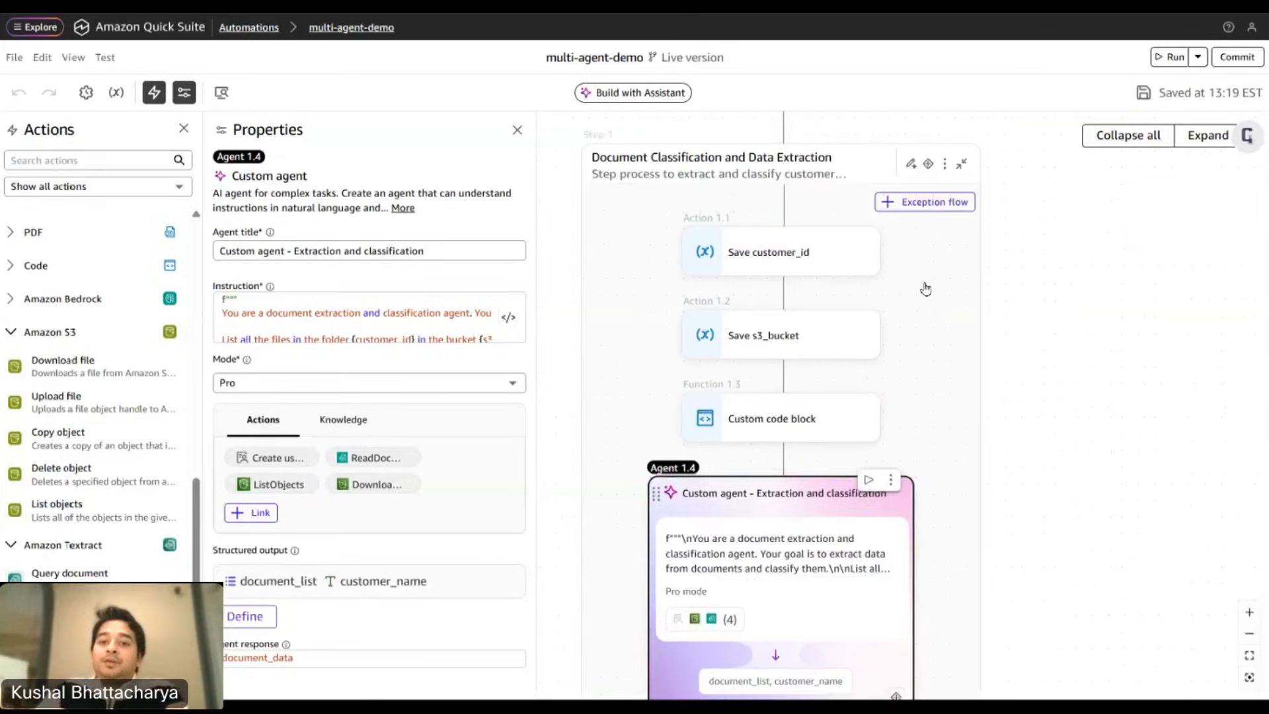
{"action": "scroll", "coordinate": [879, 465], "scroll_direction": "down", "scroll_amount": 3}
{"action": "scroll", "coordinate": [945, 425], "scroll_direction": "up", "scroll_amount": 2}
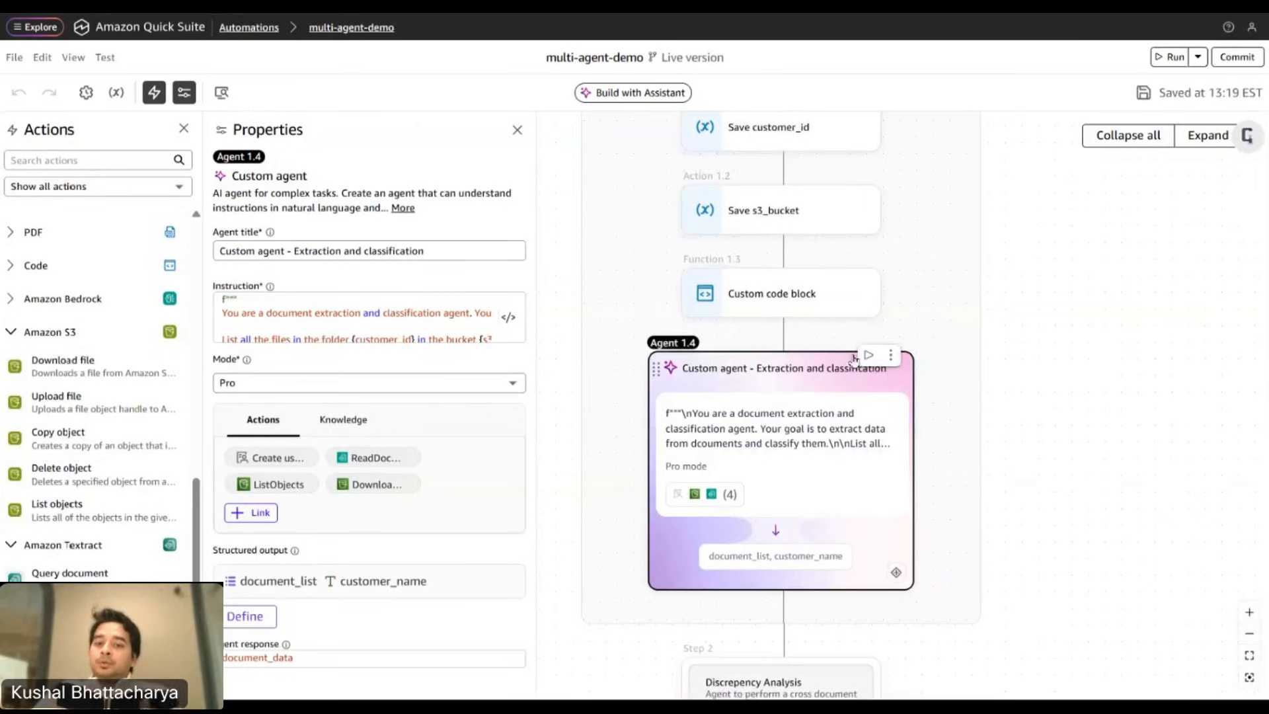
{"action": "left_click", "coordinate": [772, 215]}
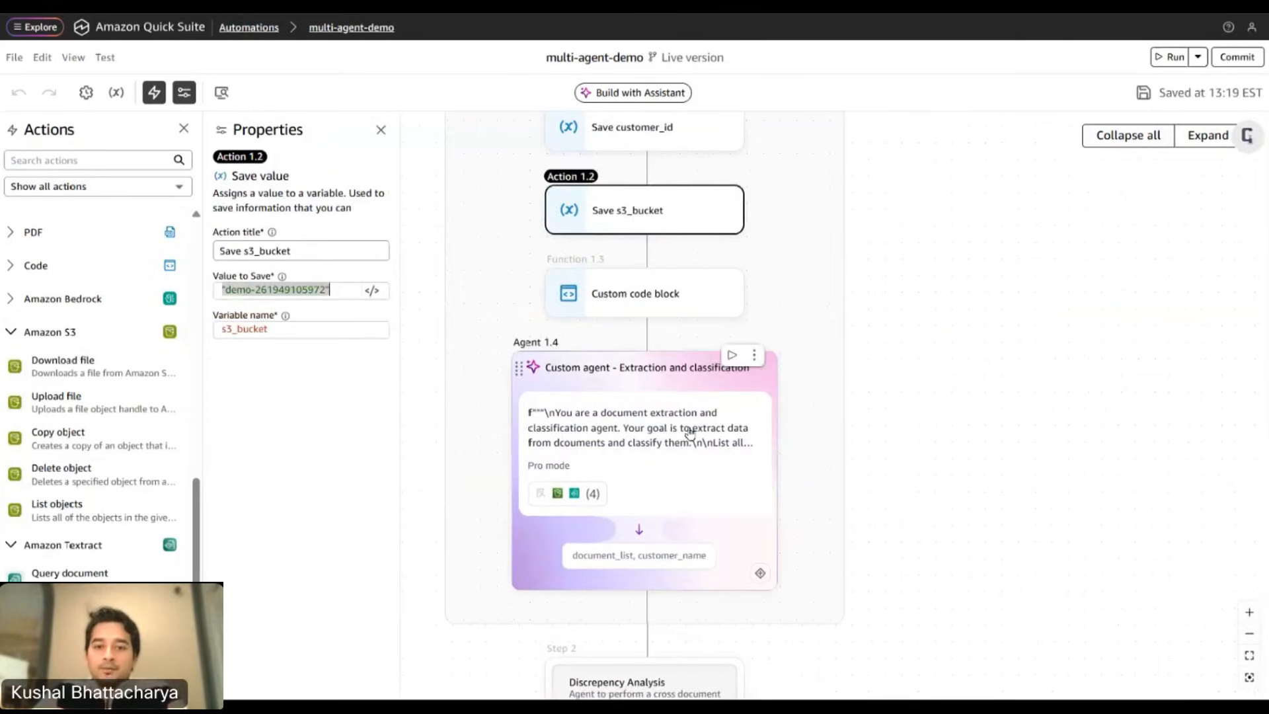
{"action": "left_click", "coordinate": [757, 391]}
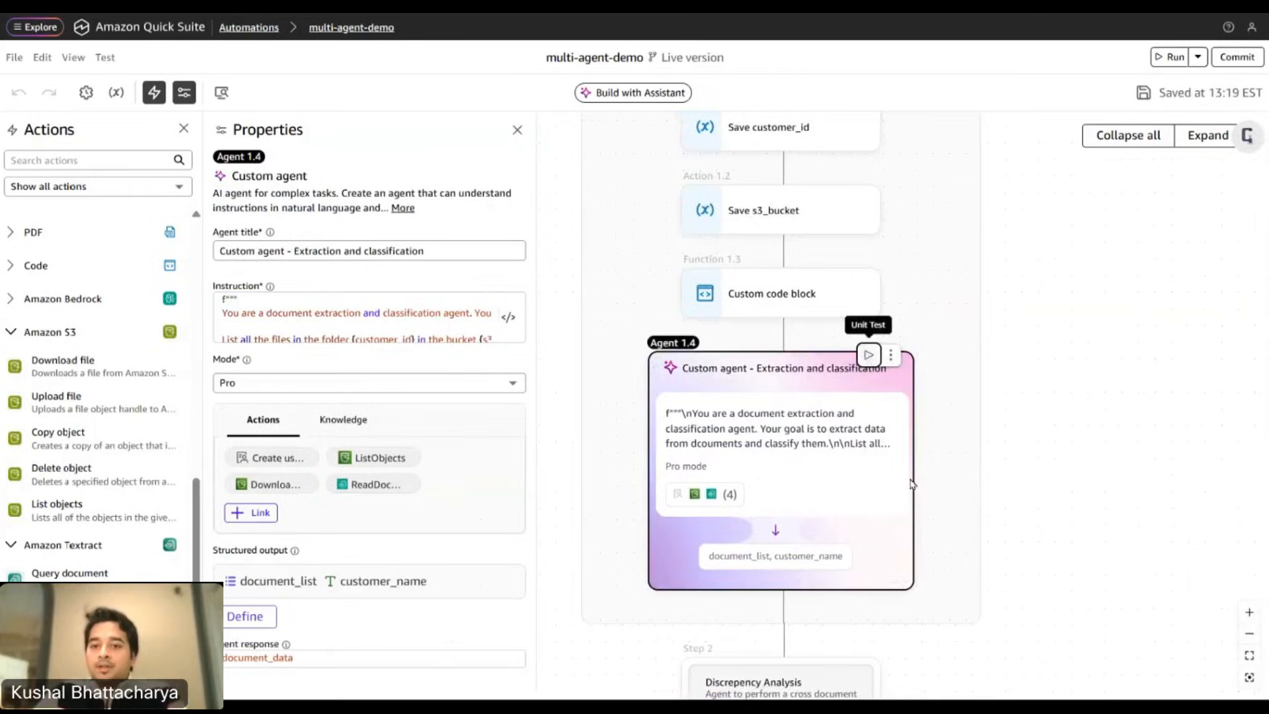
Start a unit test of the extraction agent with the quoted customer ID and the copied bucket value as input variables.
{"action": "left_click", "coordinate": [869, 355]}
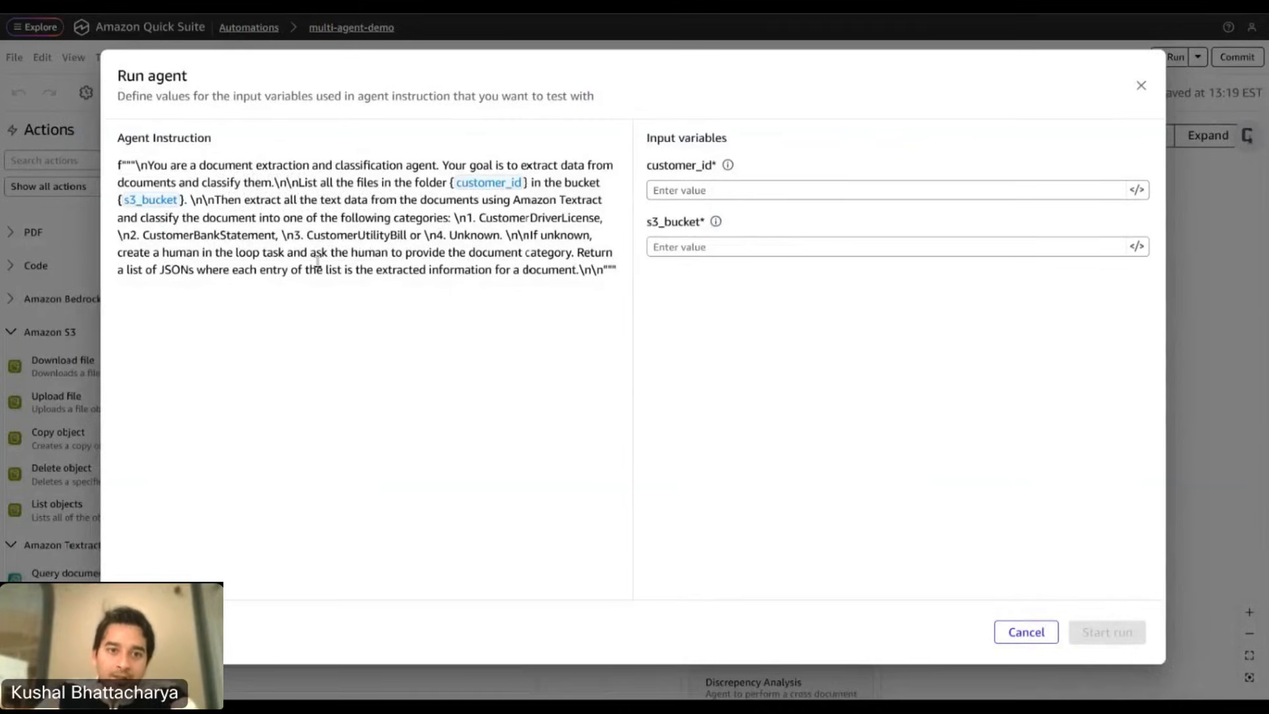
{"action": "left_click", "coordinate": [695, 189]}
{"action": "type", "text": "12"}
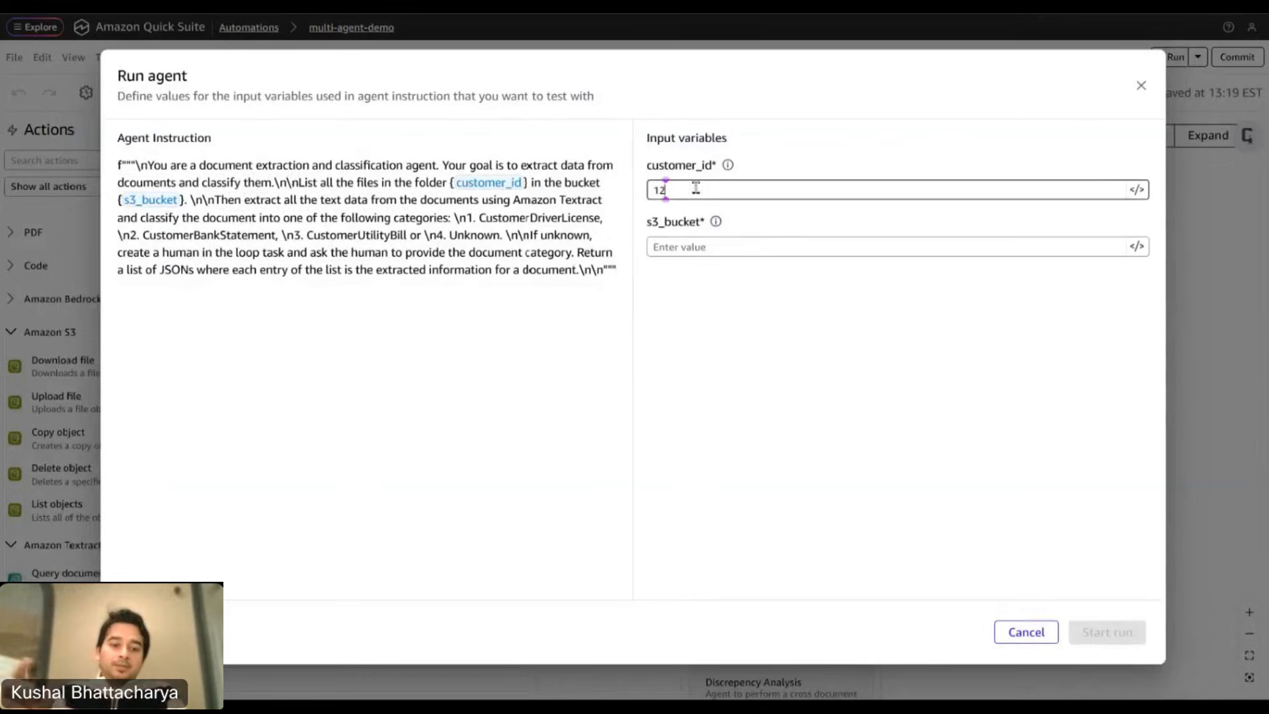
{"action": "type", "text": "3456"}
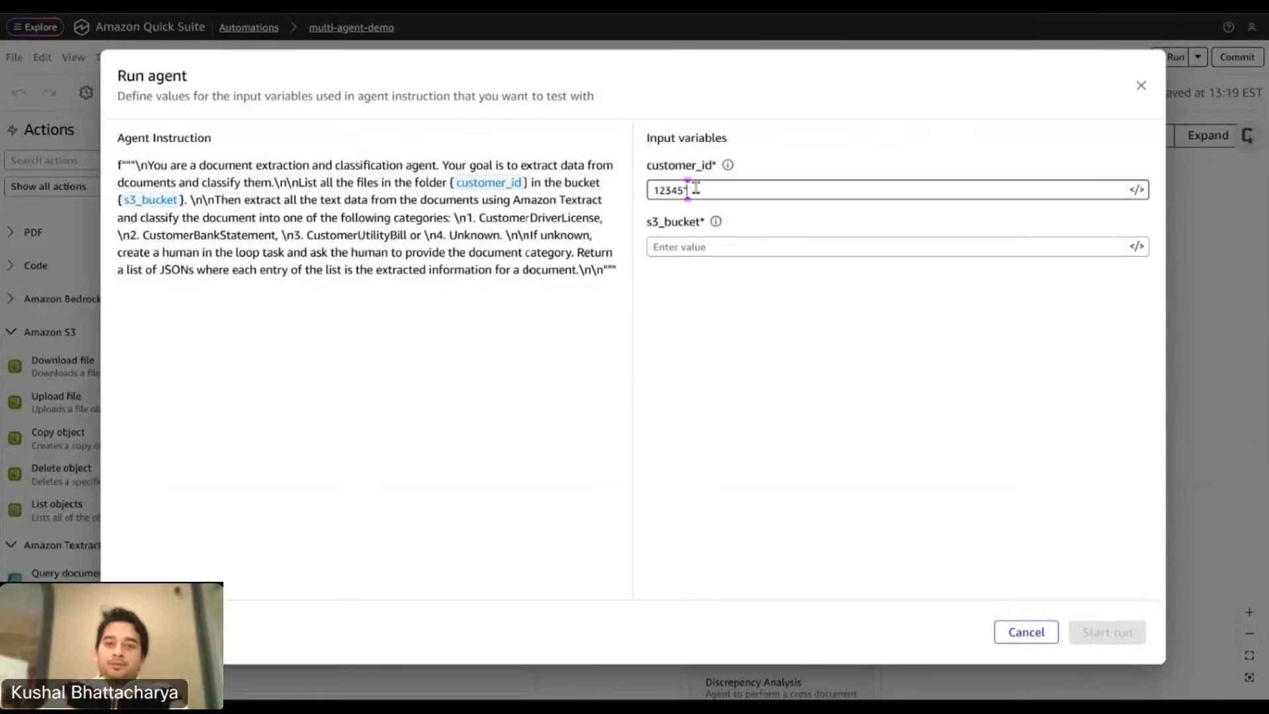
{"action": "key", "text": "Home"}
{"action": "type", "text": "\""}
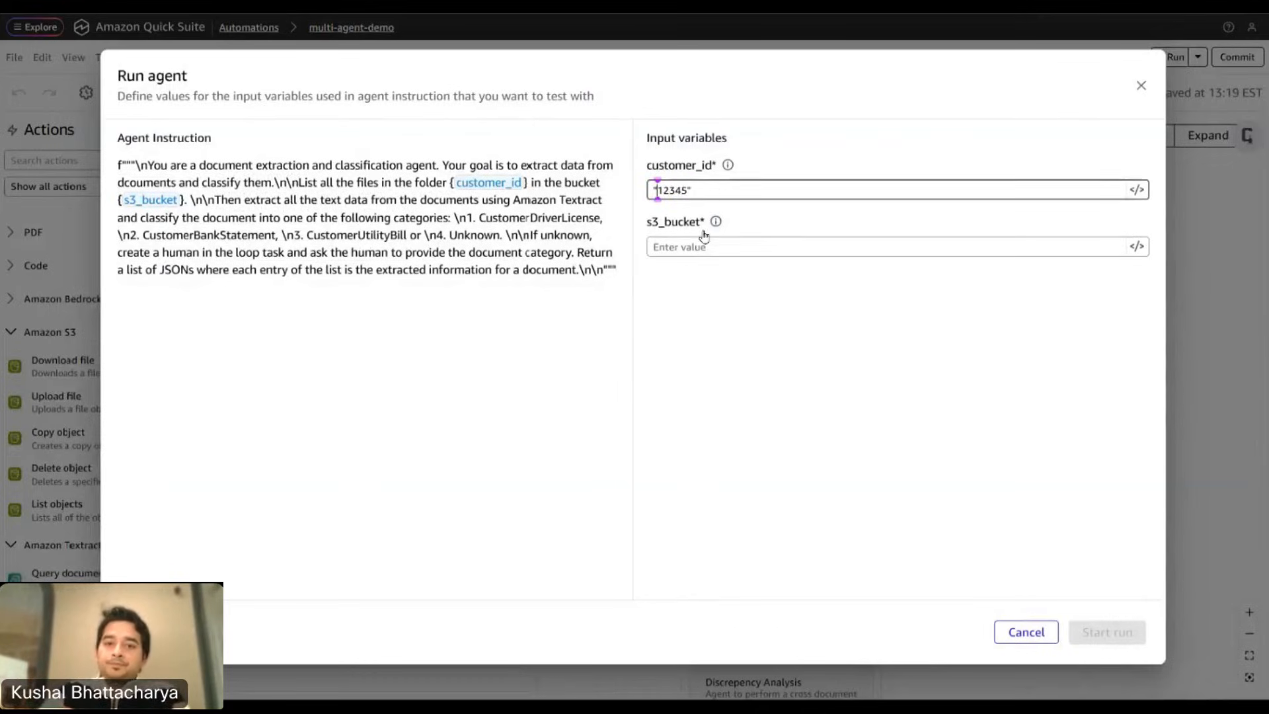
{"action": "left_click", "coordinate": [705, 246]}
{"action": "key", "text": "ctrl+v"}
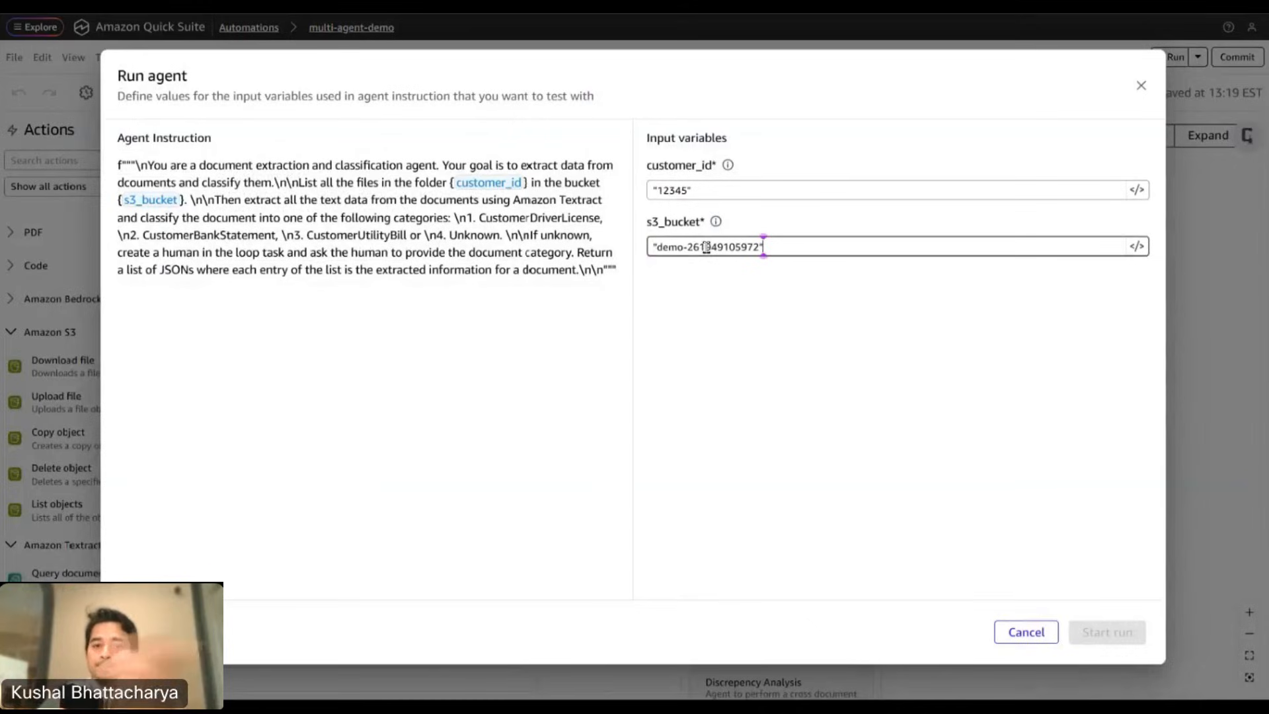
{"action": "left_click", "coordinate": [866, 330]}
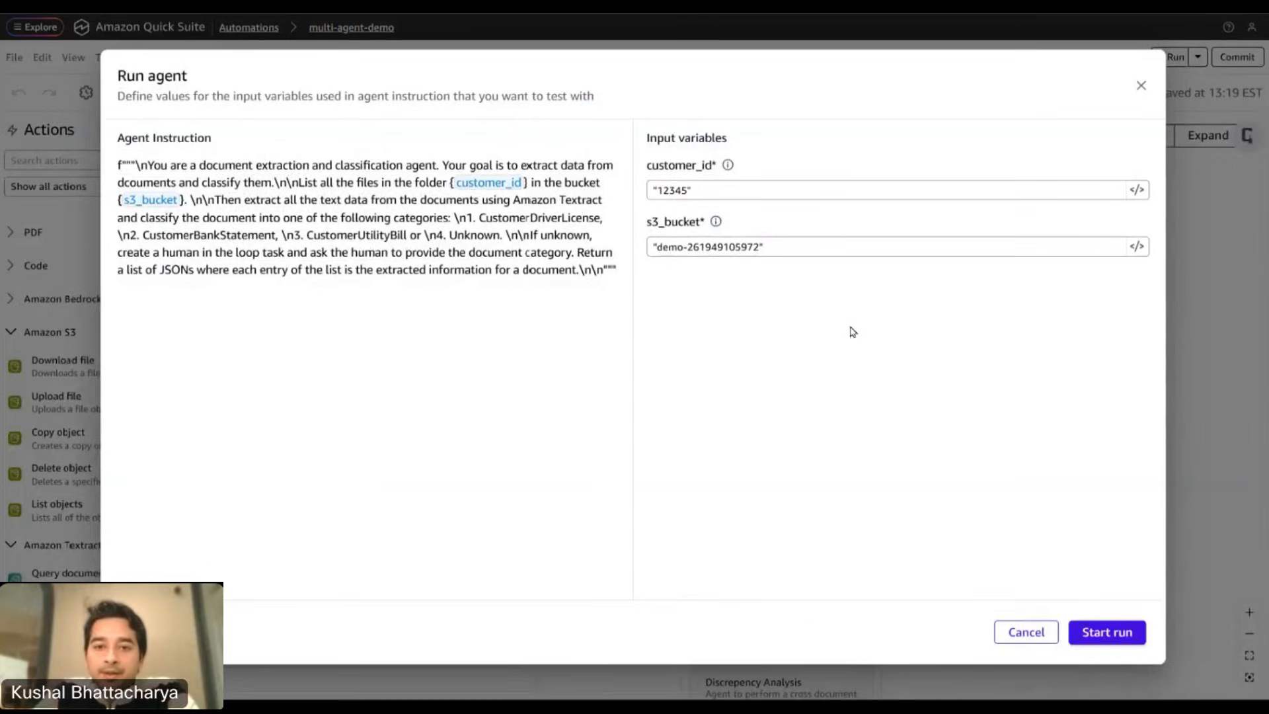
{"action": "left_click", "coordinate": [1107, 632]}
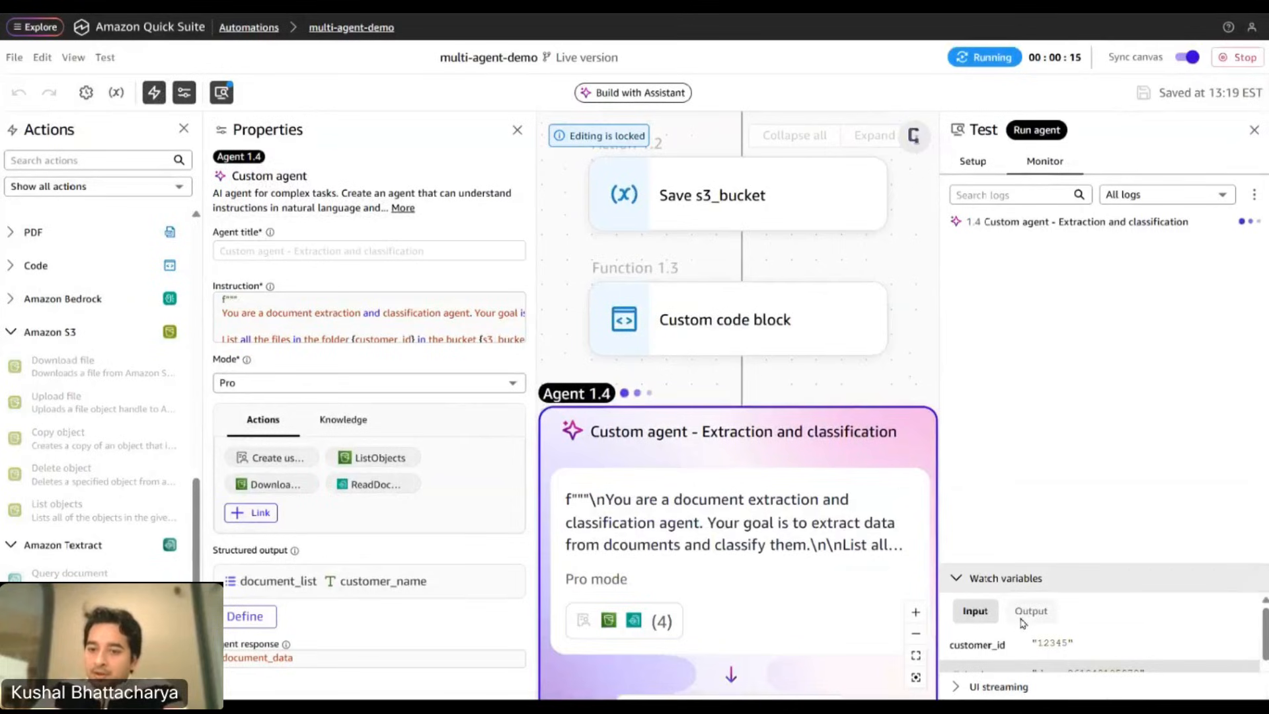
Enlarge the watched input variables and examine the ListObjects action's input and output in the agent's test log.
{"action": "scroll", "coordinate": [1032, 614], "scroll_direction": "down", "scroll_amount": 1}
{"action": "scroll", "coordinate": [1035, 616], "scroll_direction": "up", "scroll_amount": 1}
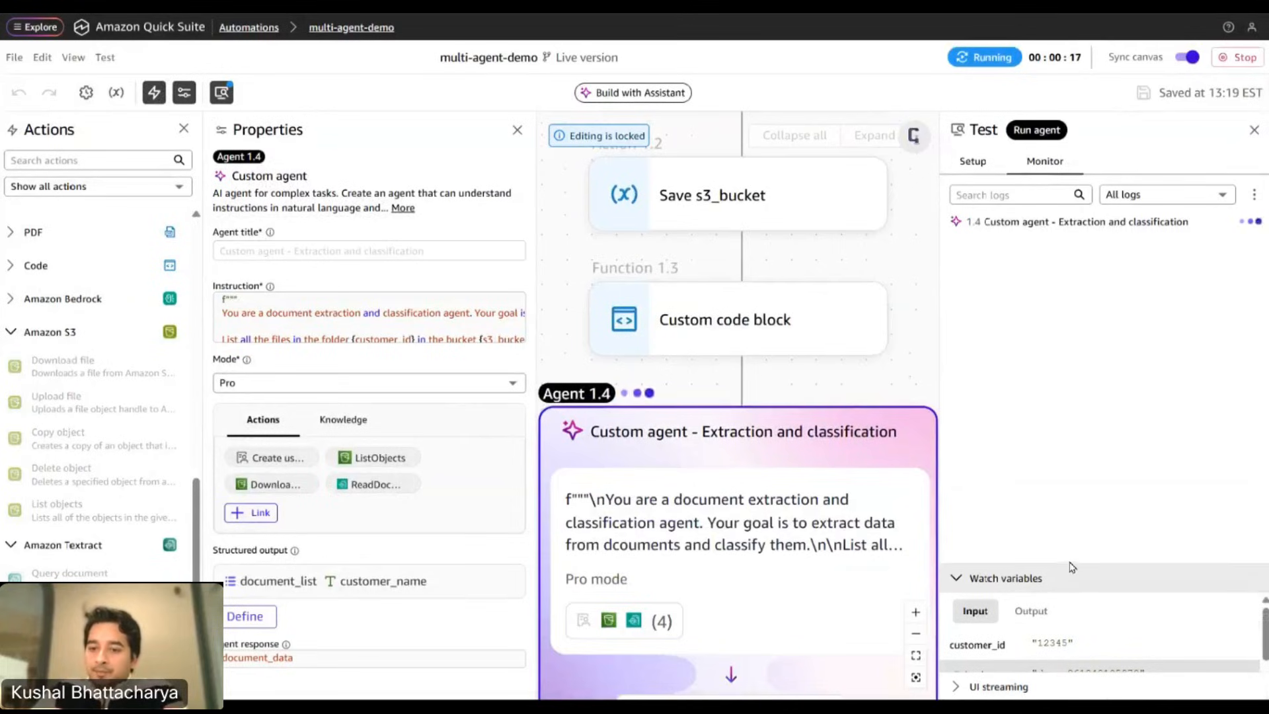
{"action": "left_click_drag", "start_coordinate": [1072, 566], "coordinate": [1072, 495]}
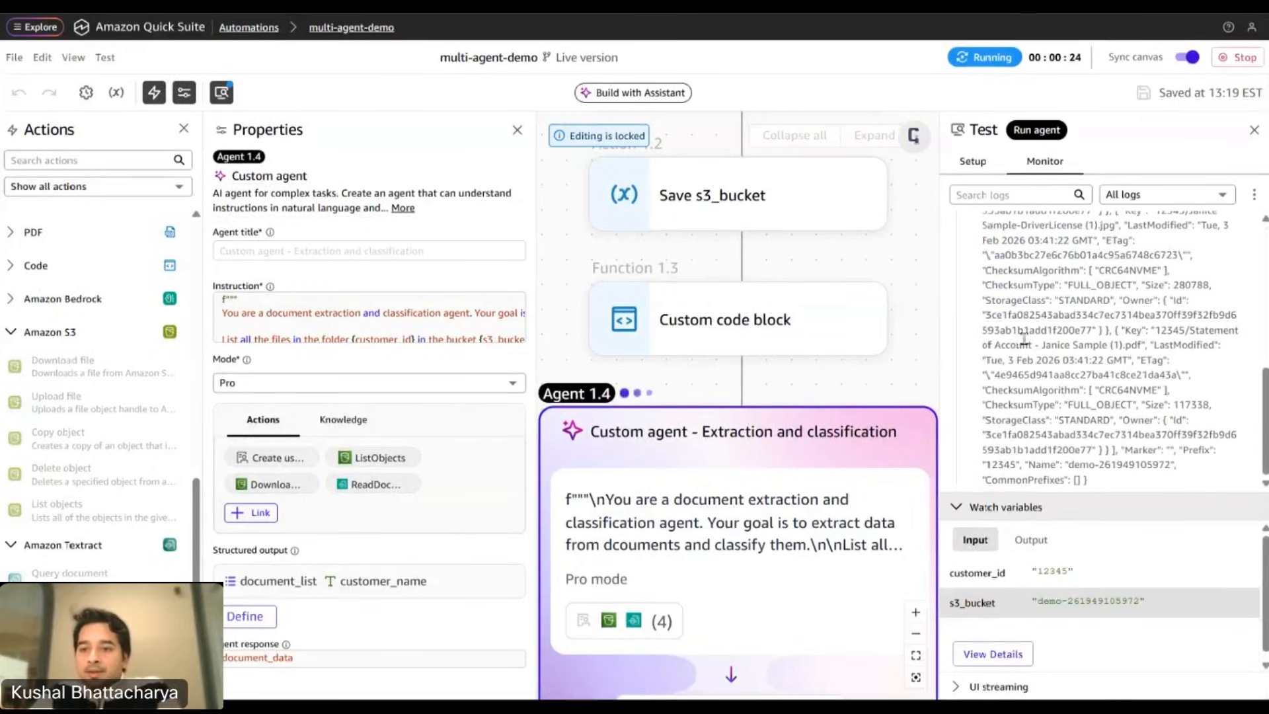
{"action": "scroll", "coordinate": [1024, 339], "scroll_direction": "up", "scroll_amount": 5}
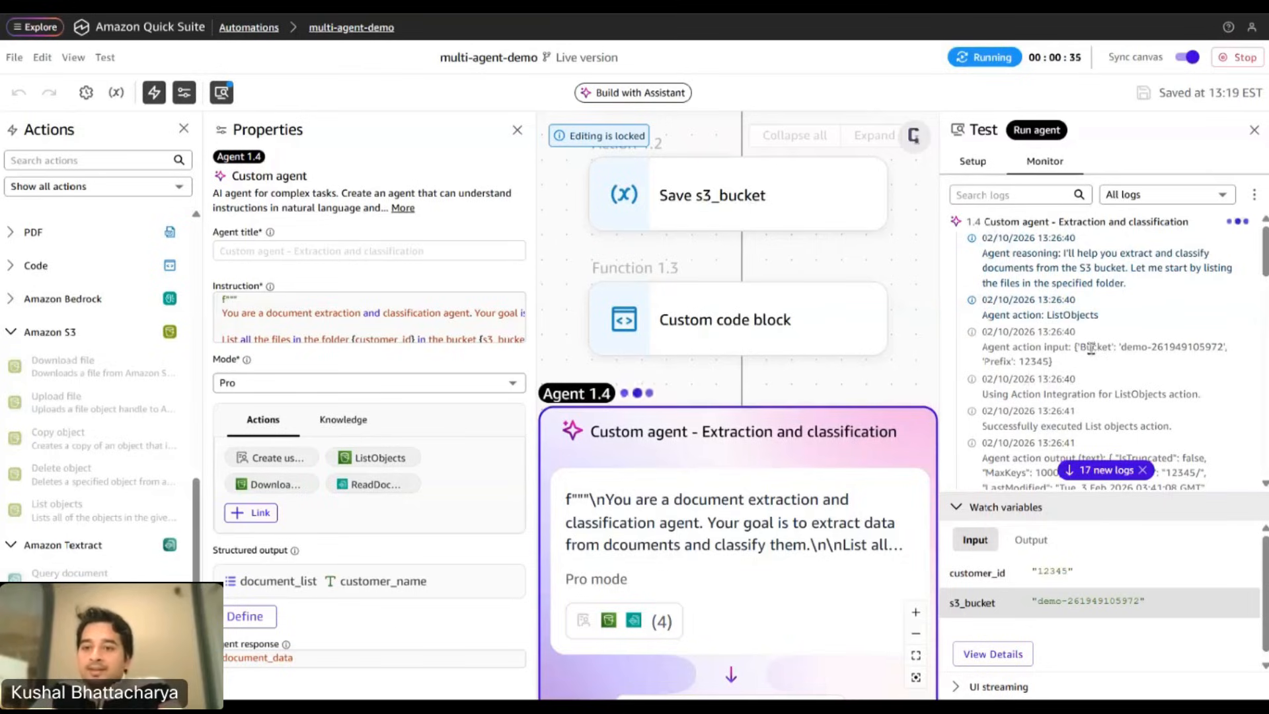
{"action": "left_click_drag", "start_coordinate": [1086, 347], "coordinate": [1117, 361]}
{"action": "left_click", "coordinate": [1052, 362]}
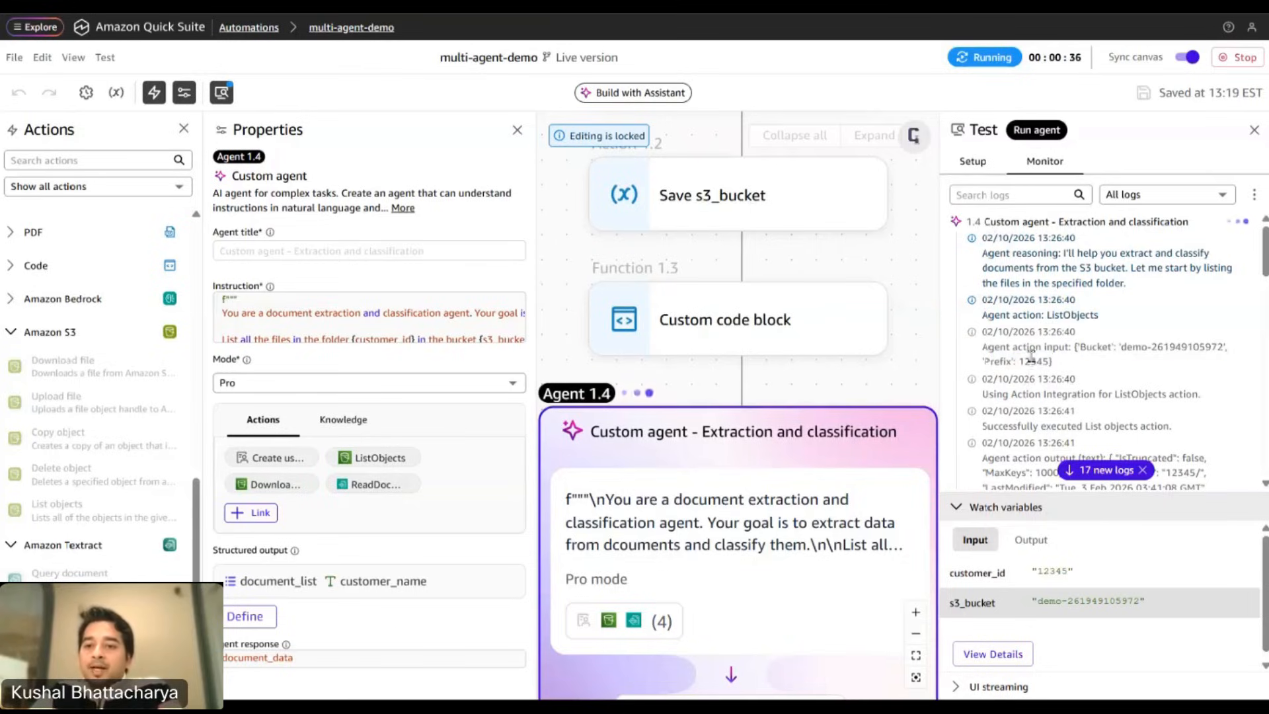
{"action": "scroll", "coordinate": [1074, 399], "scroll_direction": "down", "scroll_amount": 3}
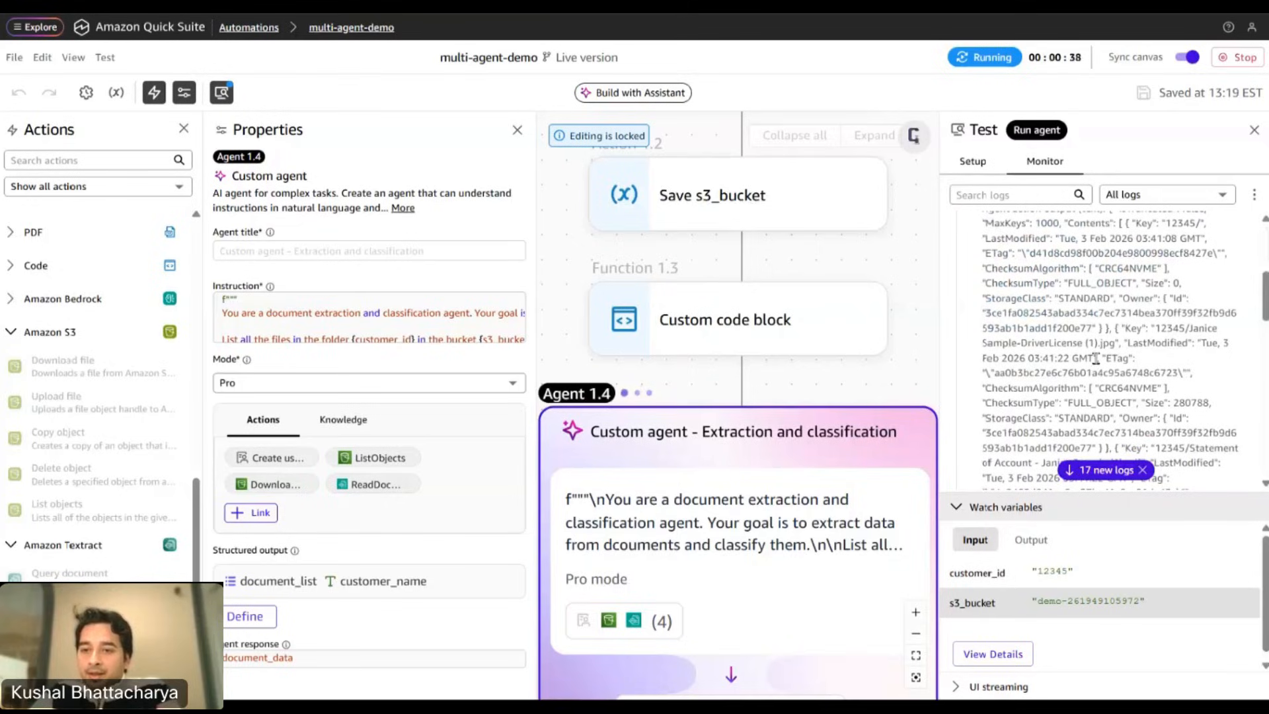
{"action": "scroll", "coordinate": [1095, 358], "scroll_direction": "down", "scroll_amount": 5}
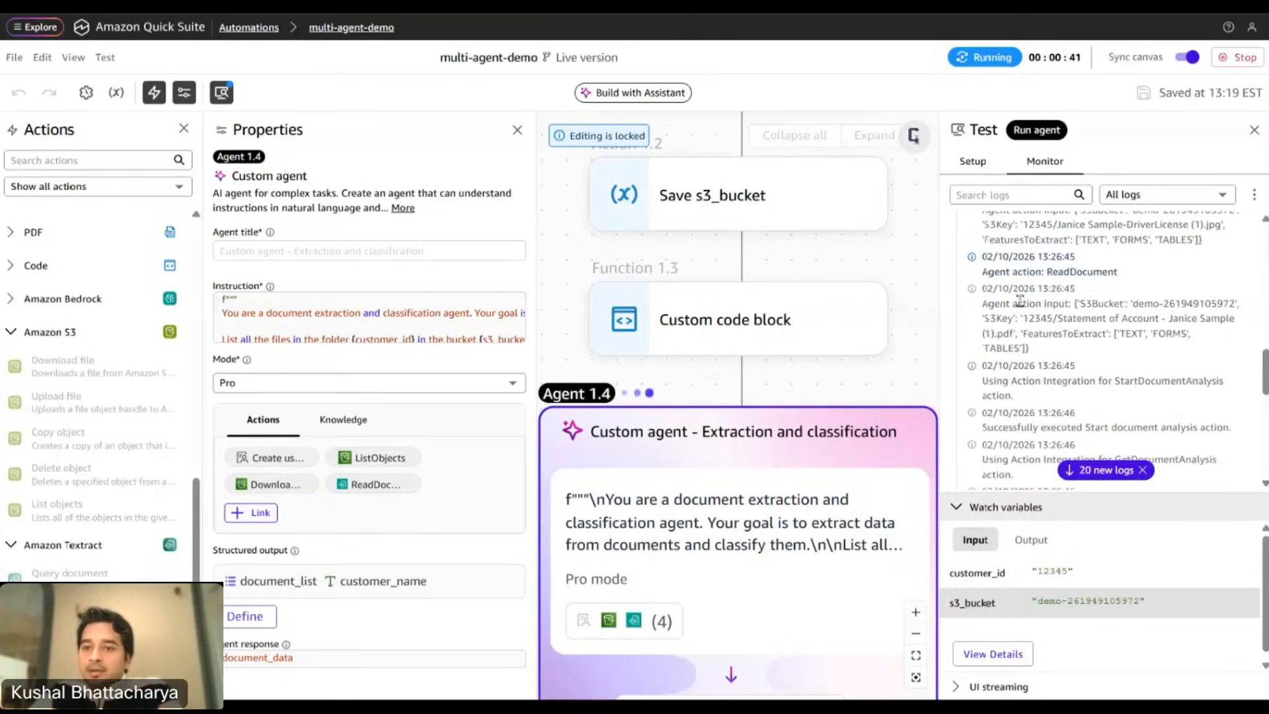
Examine the test log from the agent's Amazon Textract reasoning and ReadDocument actions through to the end of the run.
{"action": "scroll", "coordinate": [1024, 302], "scroll_direction": "up", "scroll_amount": 3}
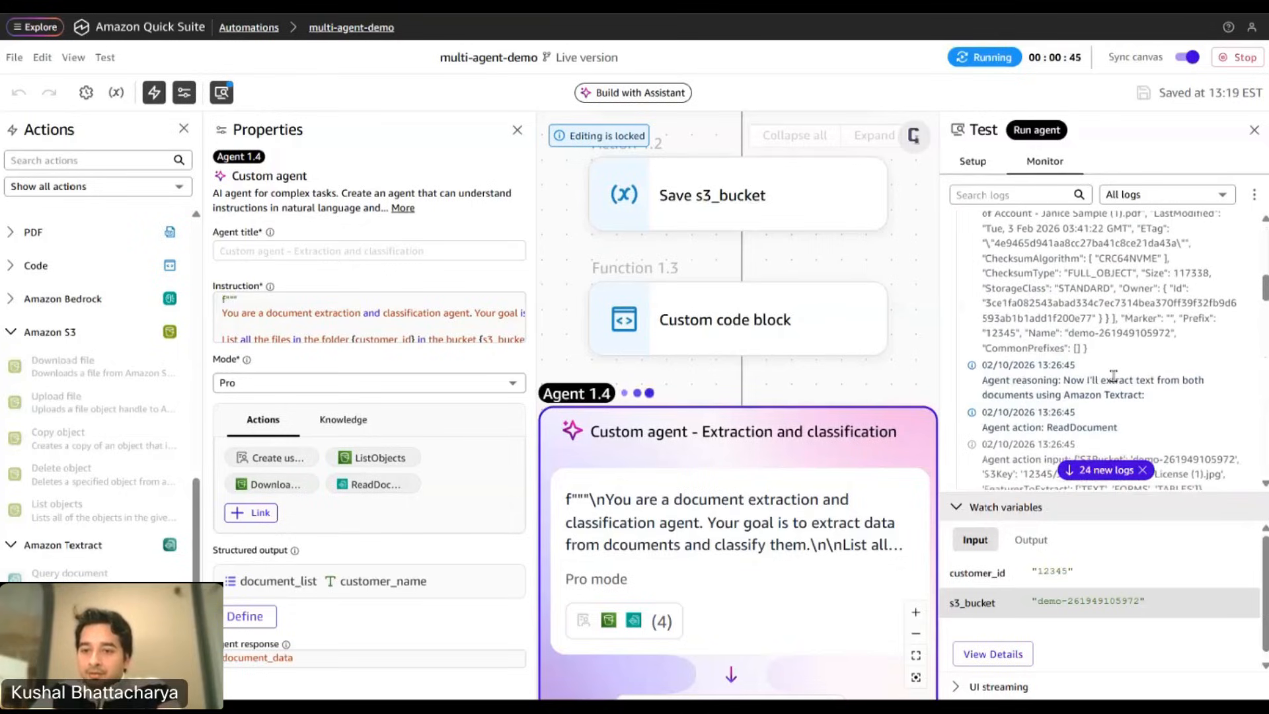
{"action": "left_click_drag", "start_coordinate": [1087, 379], "coordinate": [1171, 395]}
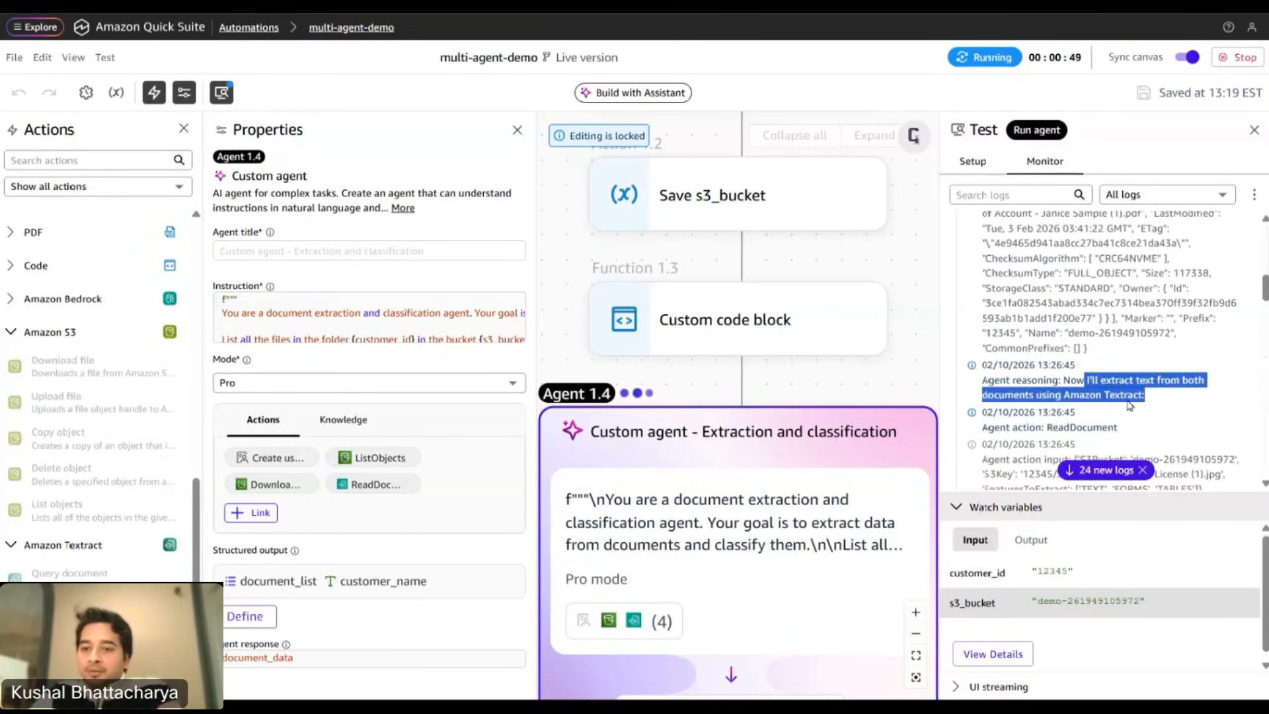
{"action": "scroll", "coordinate": [1117, 390], "scroll_direction": "down", "scroll_amount": 5}
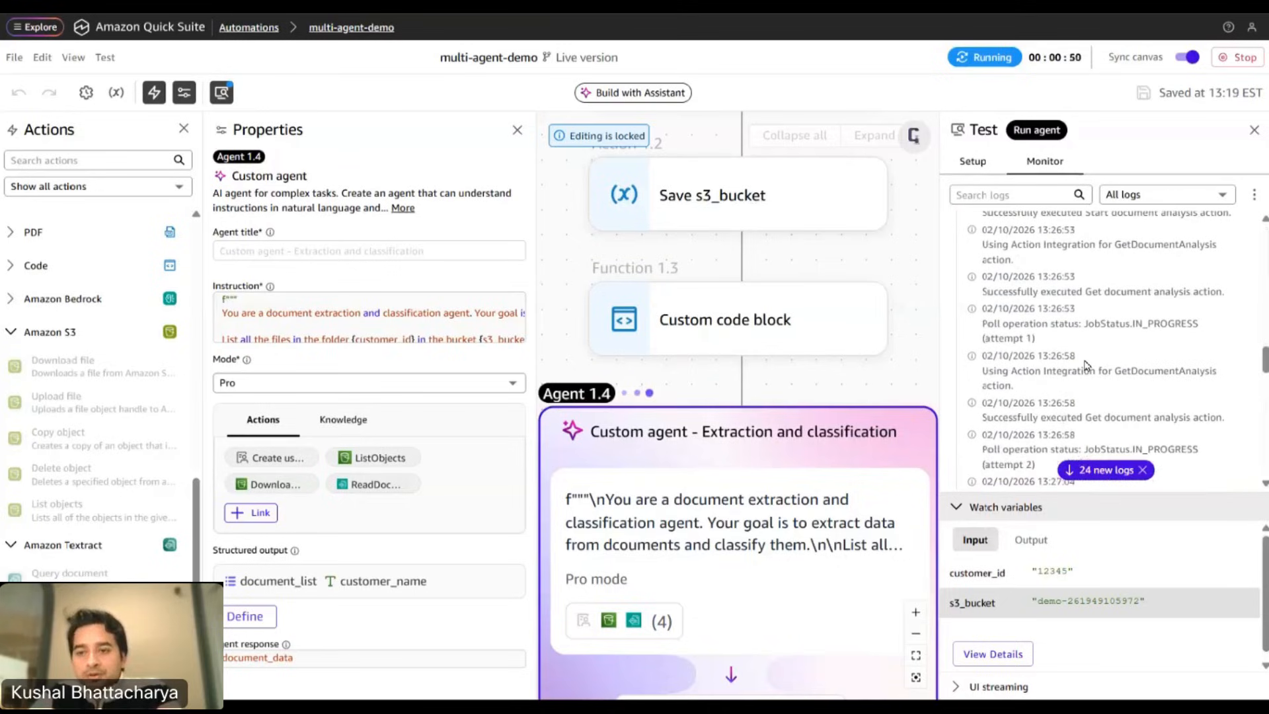
{"action": "scroll", "coordinate": [1089, 362], "scroll_direction": "down", "scroll_amount": 5}
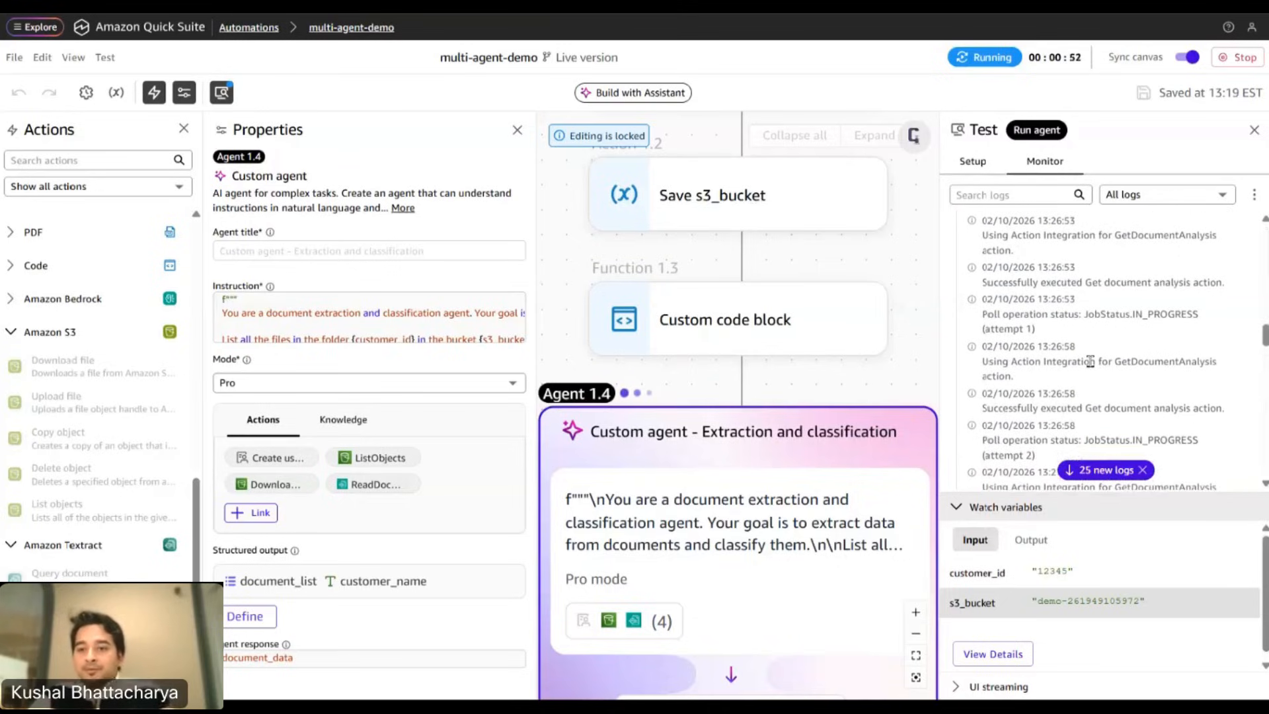
{"action": "scroll", "coordinate": [1095, 357], "scroll_direction": "down", "scroll_amount": 10}
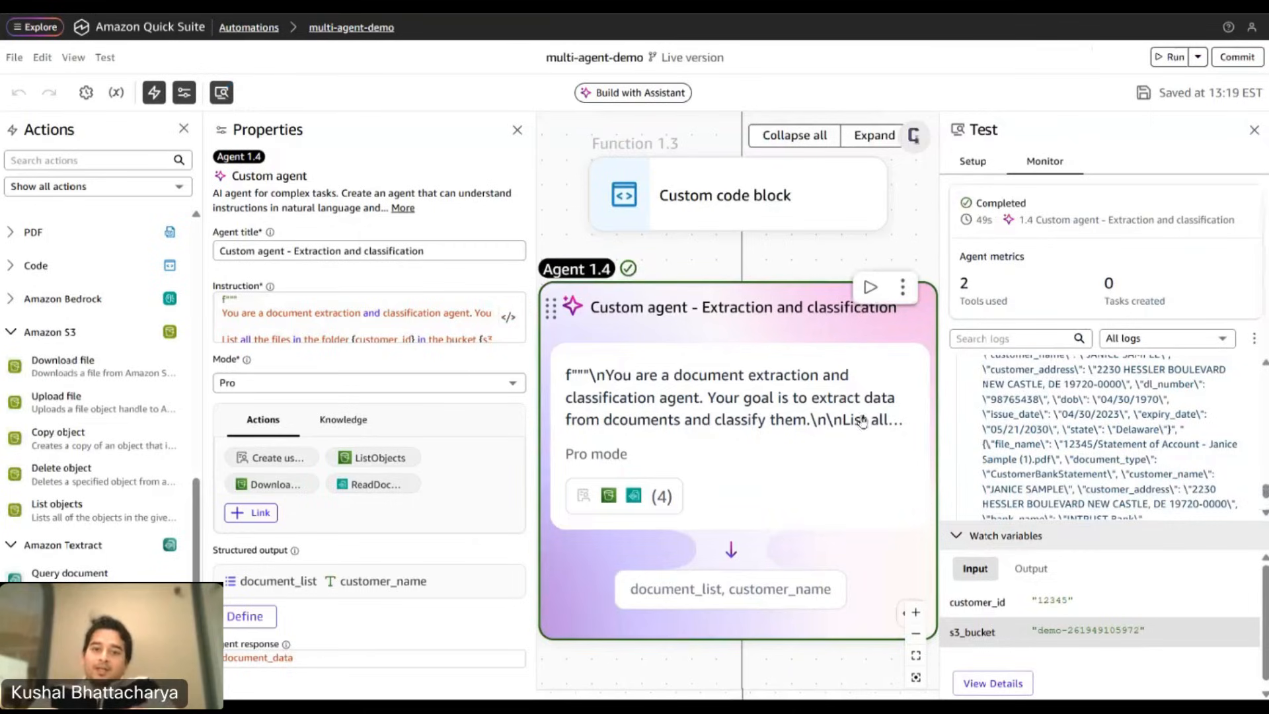
{"action": "scroll", "coordinate": [1064, 433], "scroll_direction": "down", "scroll_amount": 4}
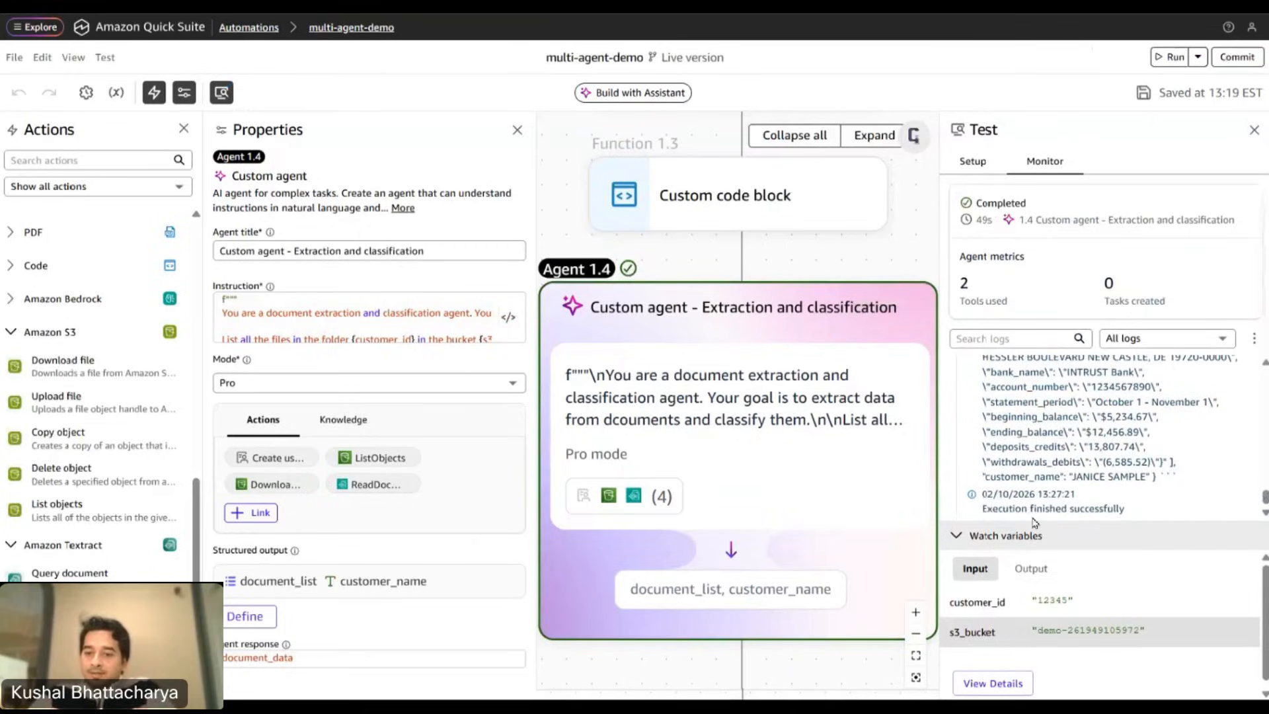
View the detailed output variables of the test, inspect the document_list items and the customer_name field, and close the details.
{"action": "left_click", "coordinate": [1030, 569]}
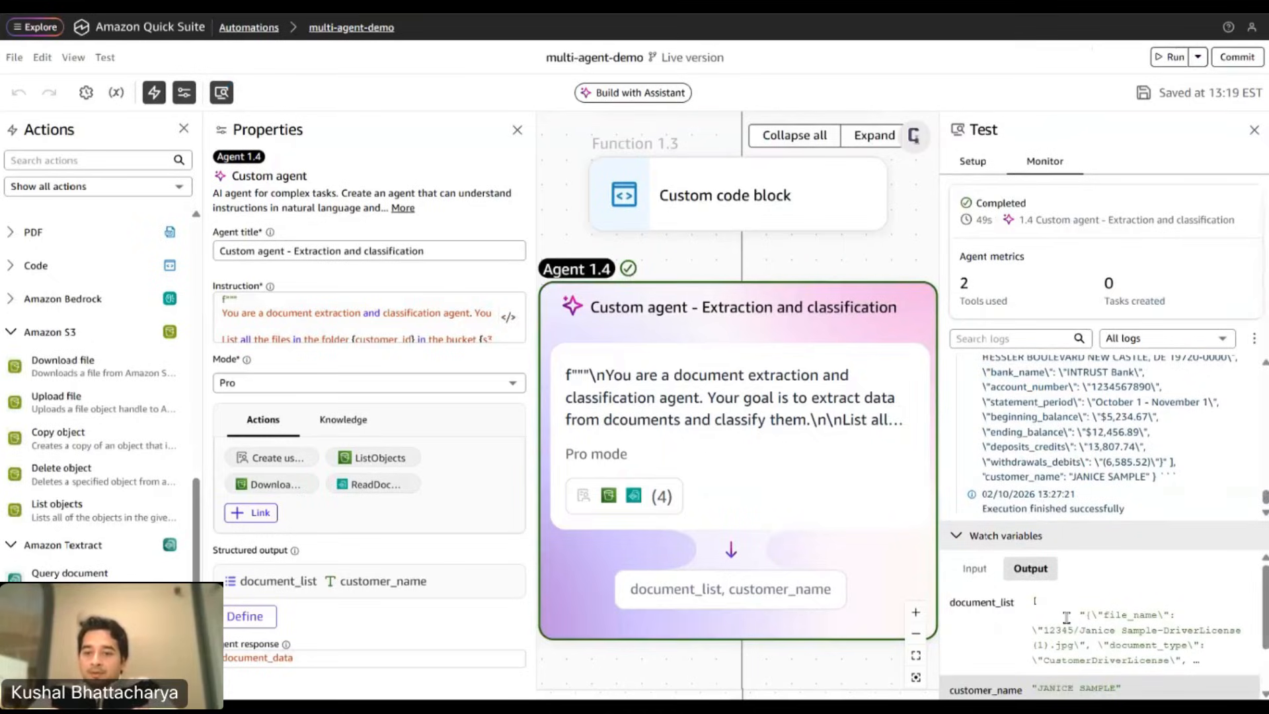
{"action": "scroll", "coordinate": [1030, 634], "scroll_direction": "down", "scroll_amount": 2}
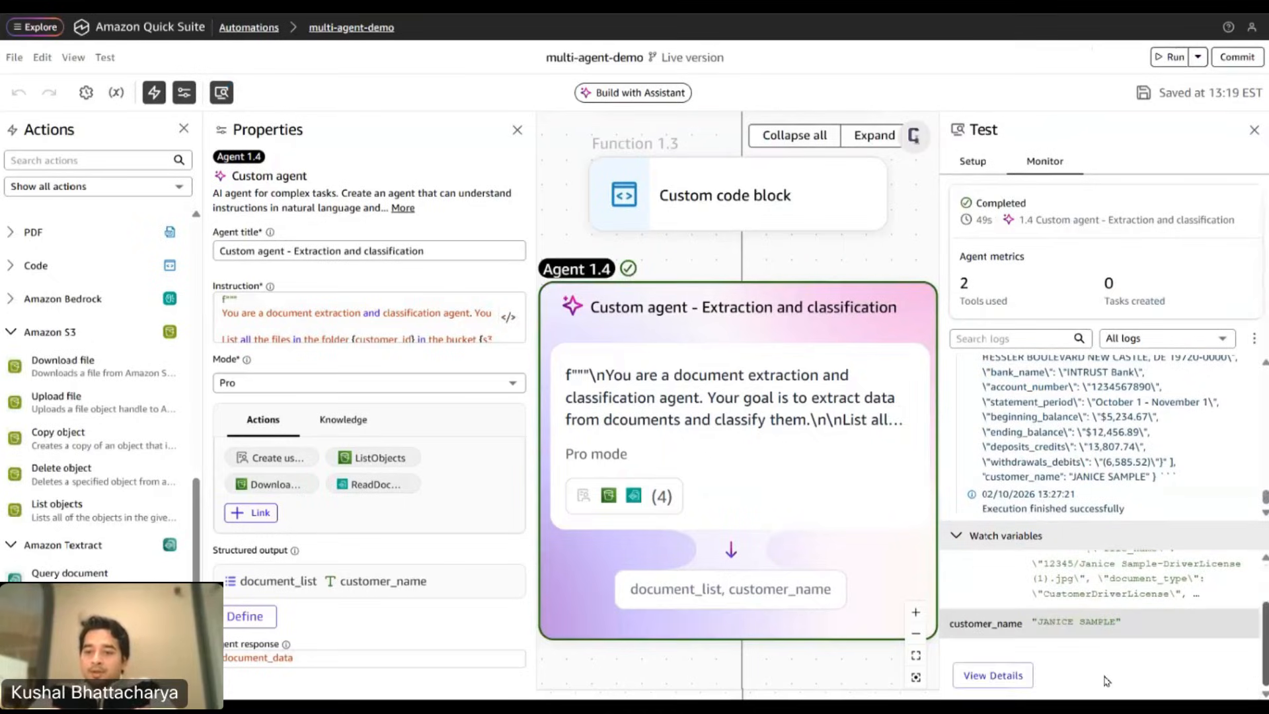
{"action": "left_click", "coordinate": [1002, 672]}
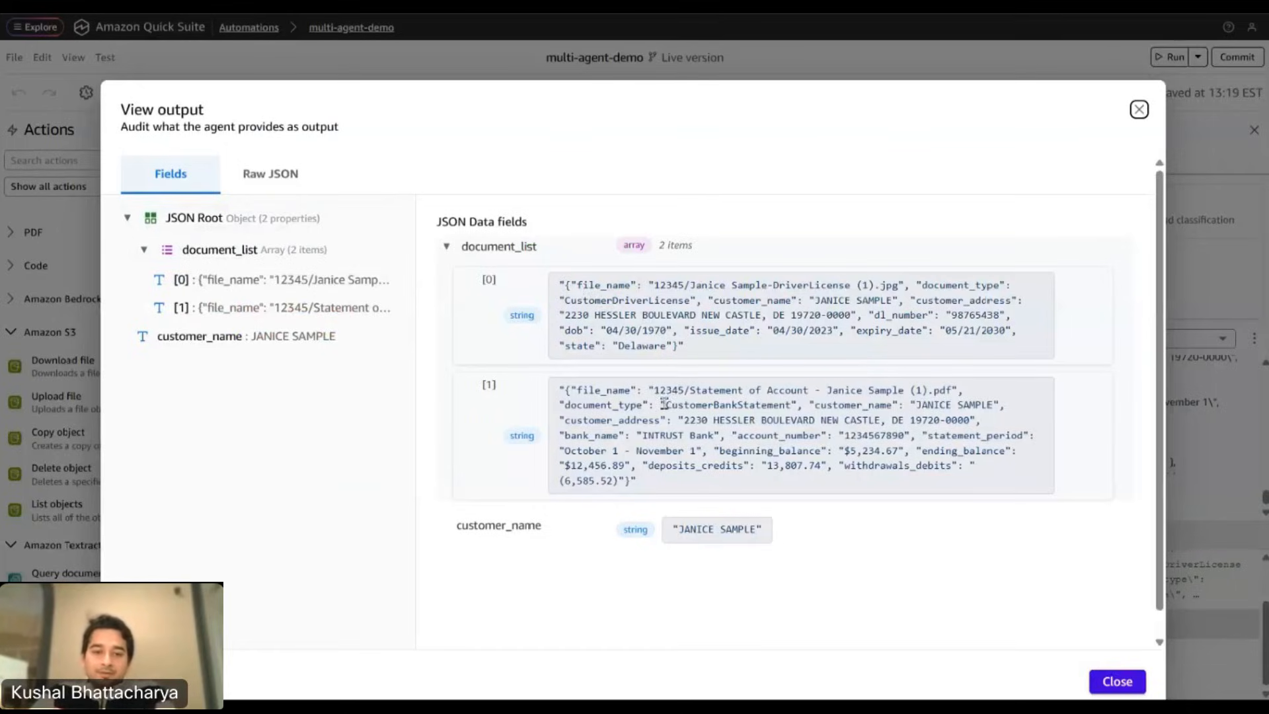
{"action": "left_click_drag", "start_coordinate": [477, 529], "coordinate": [566, 538]}
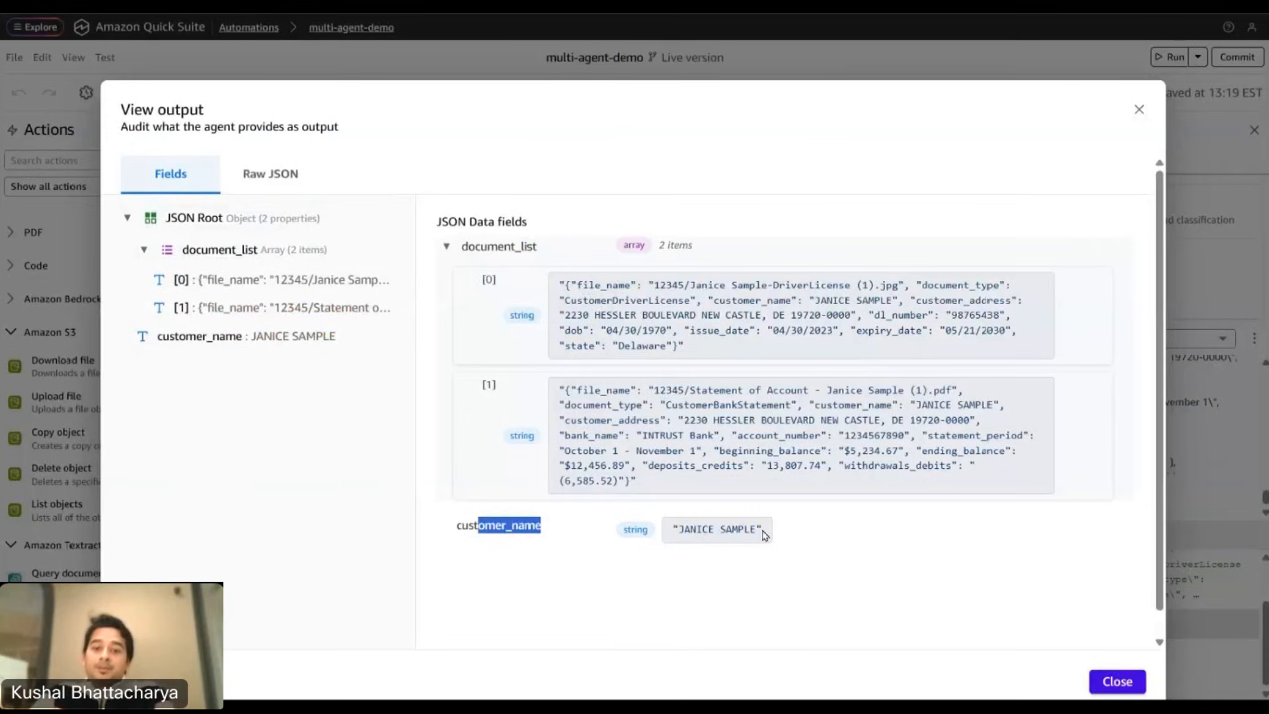
{"action": "left_click", "coordinate": [719, 529]}
{"action": "triple_click", "coordinate": [718, 530]}
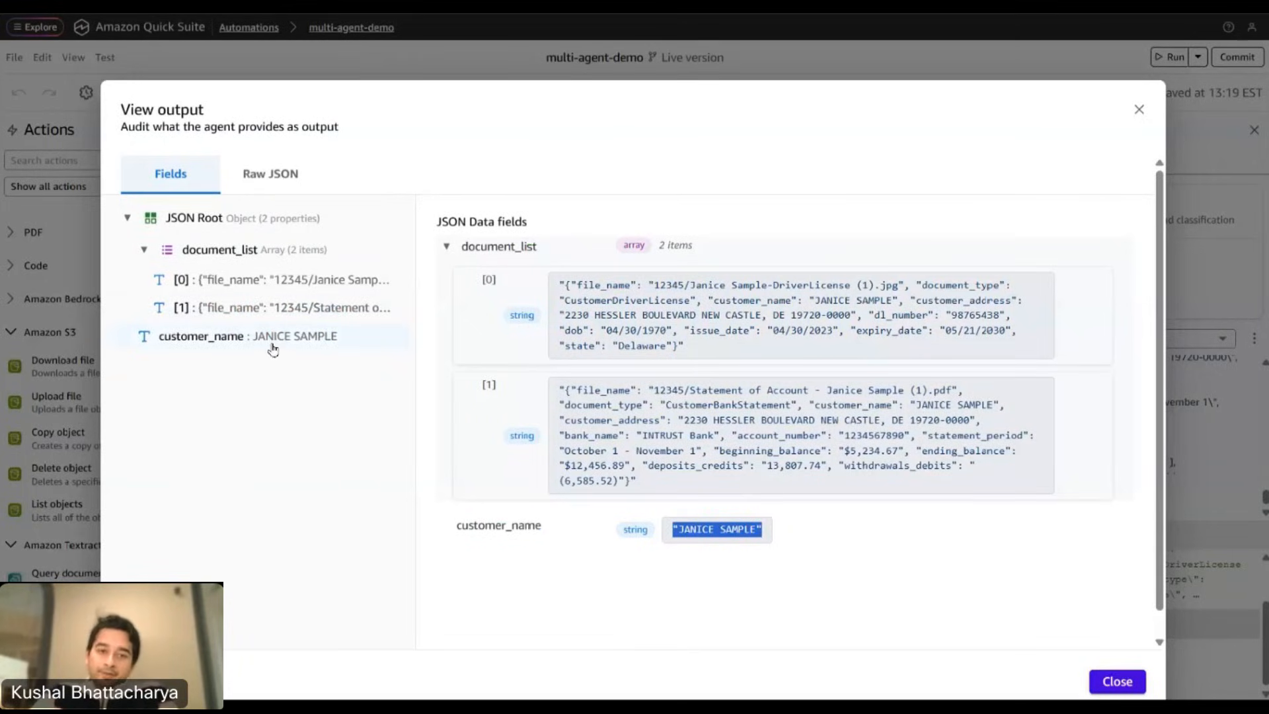
{"action": "left_click", "coordinate": [1118, 682]}
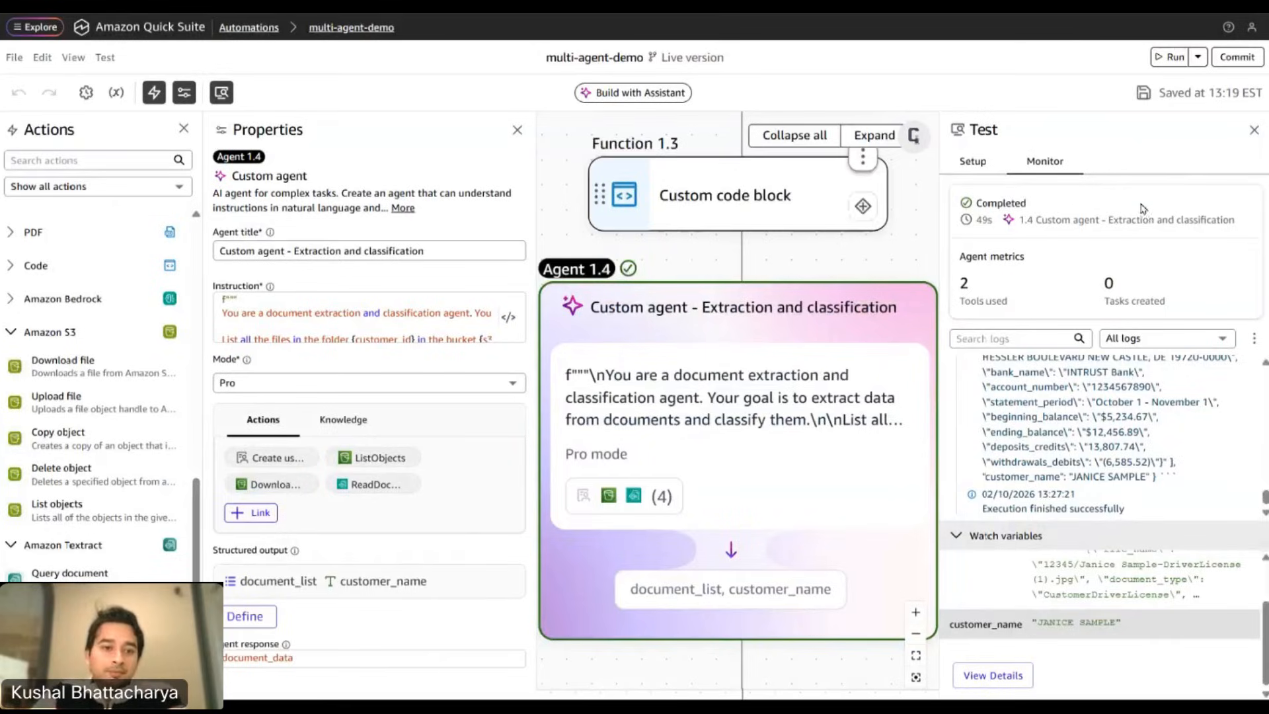
Close the test and agent properties and collapse the Document Classification and Data Extraction step.
{"action": "left_click", "coordinate": [1254, 130]}
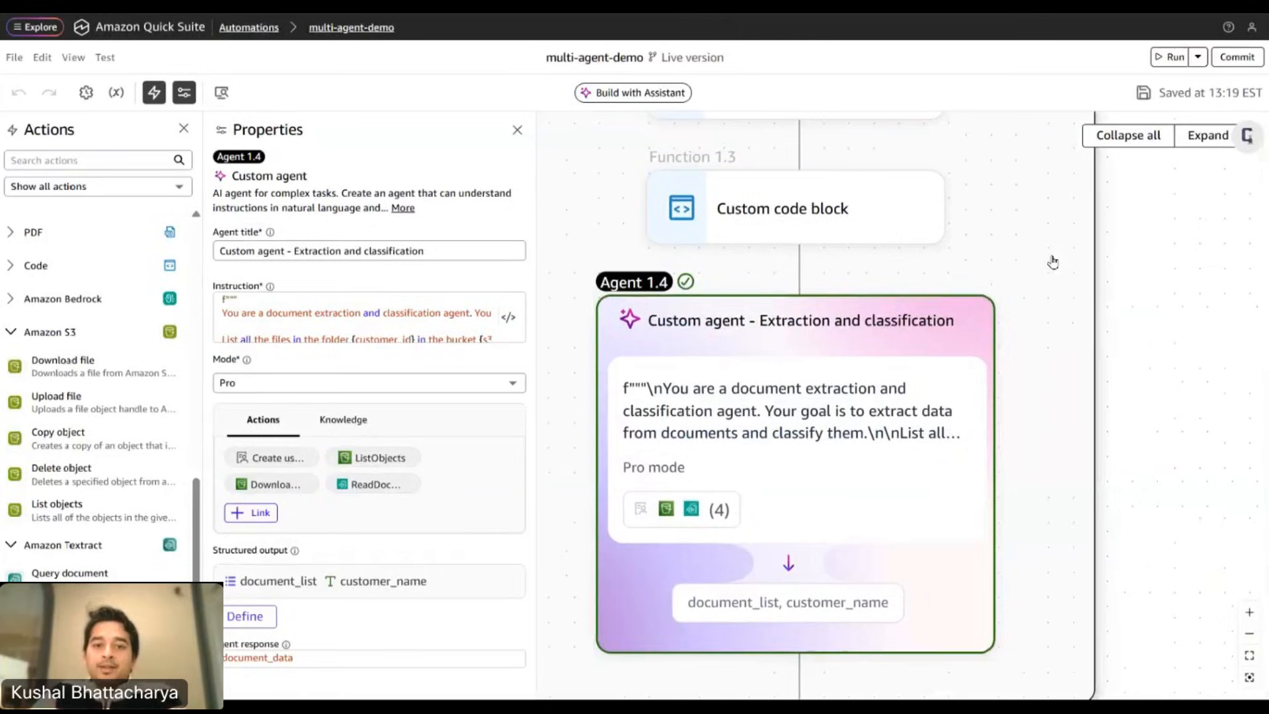
{"action": "left_click", "coordinate": [518, 129]}
{"action": "left_click_drag", "start_coordinate": [721, 358], "coordinate": [856, 350]}
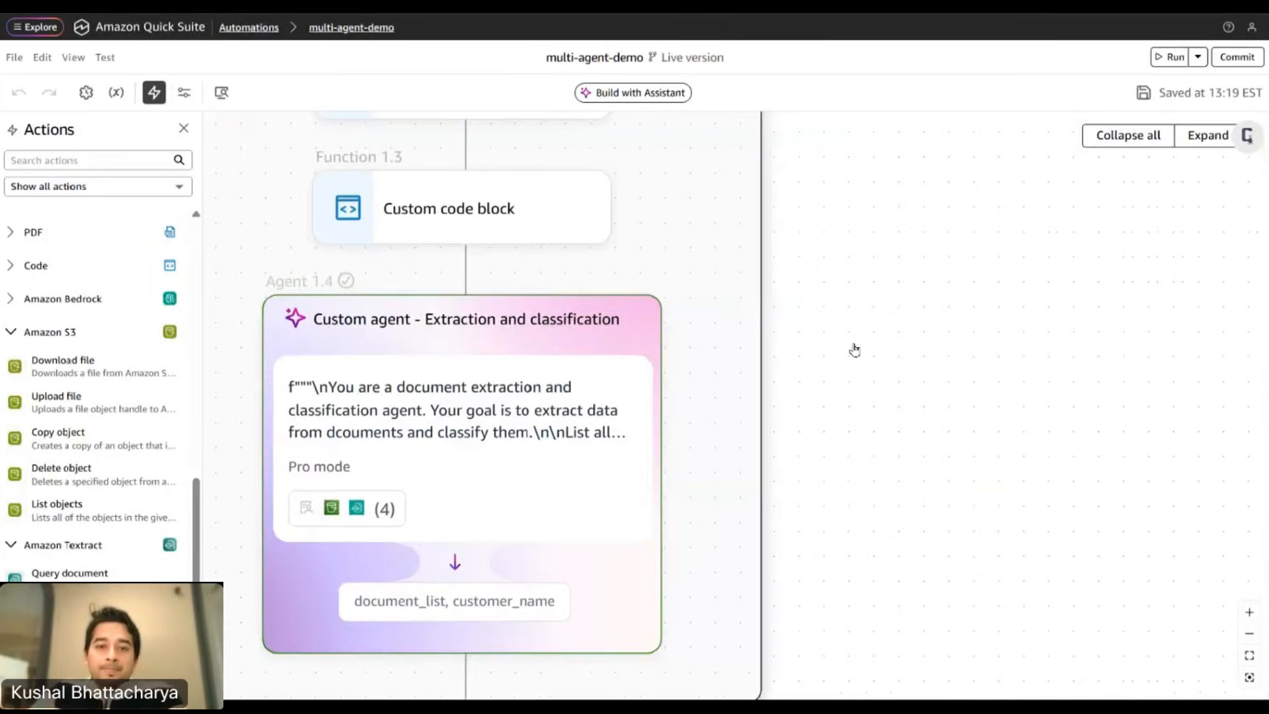
{"action": "scroll", "coordinate": [1023, 536], "scroll_direction": "down", "scroll_amount": 2}
{"action": "scroll", "coordinate": [783, 444], "scroll_direction": "up", "scroll_amount": 5}
{"action": "scroll", "coordinate": [783, 445], "scroll_direction": "up", "scroll_amount": 5}
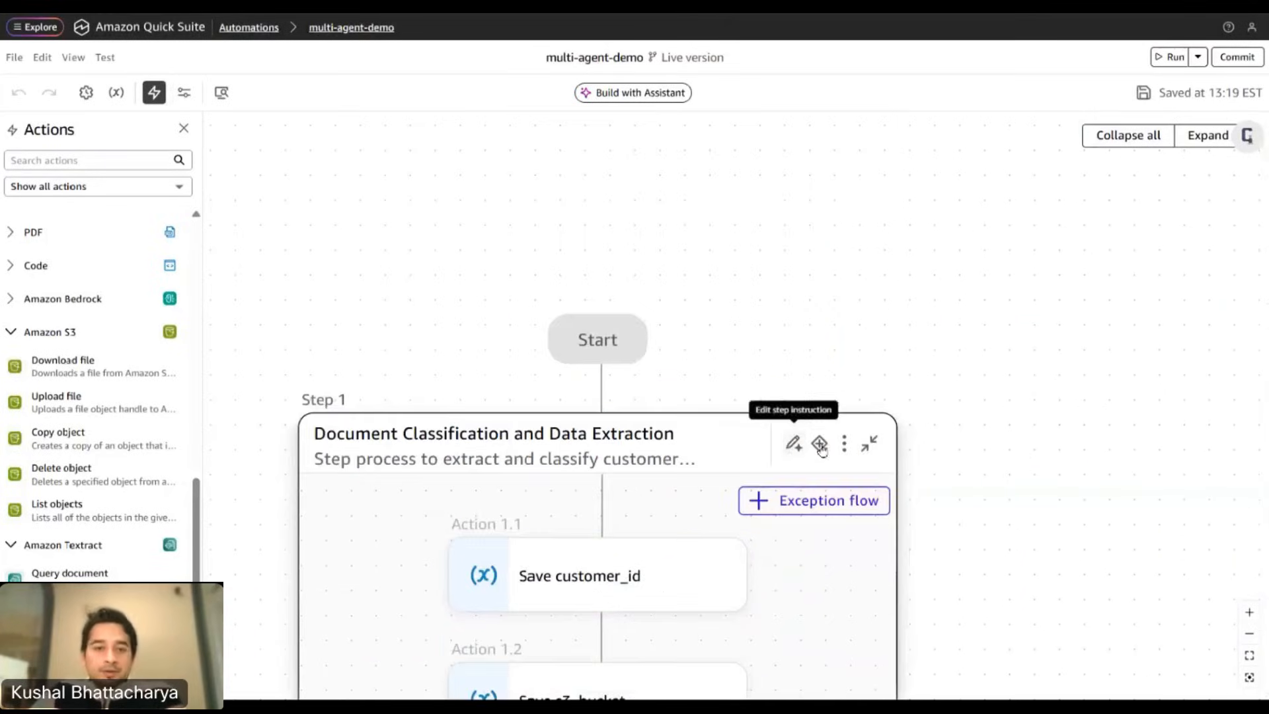
{"action": "left_click", "coordinate": [870, 442]}
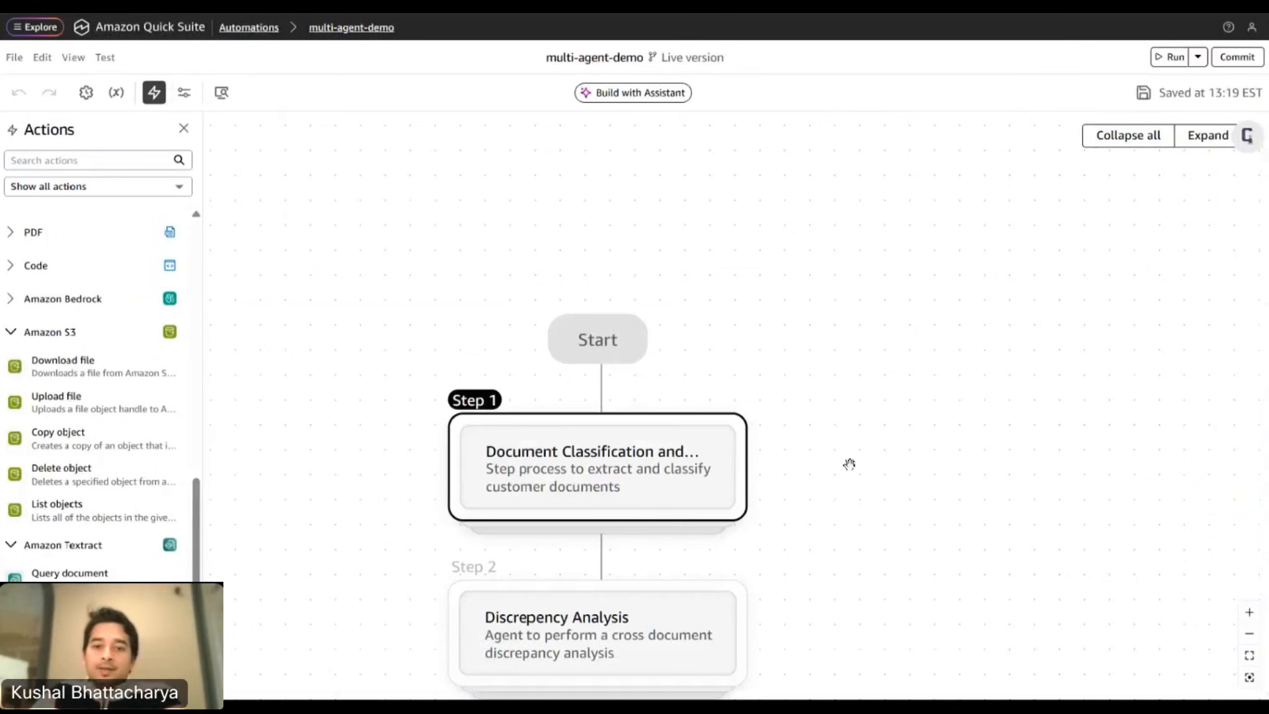
Expand the Discrepancy Analysis step and open the properties of its custom agent.
{"action": "scroll", "coordinate": [850, 461], "scroll_direction": "down", "scroll_amount": 3}
{"action": "left_click", "coordinate": [595, 394]}
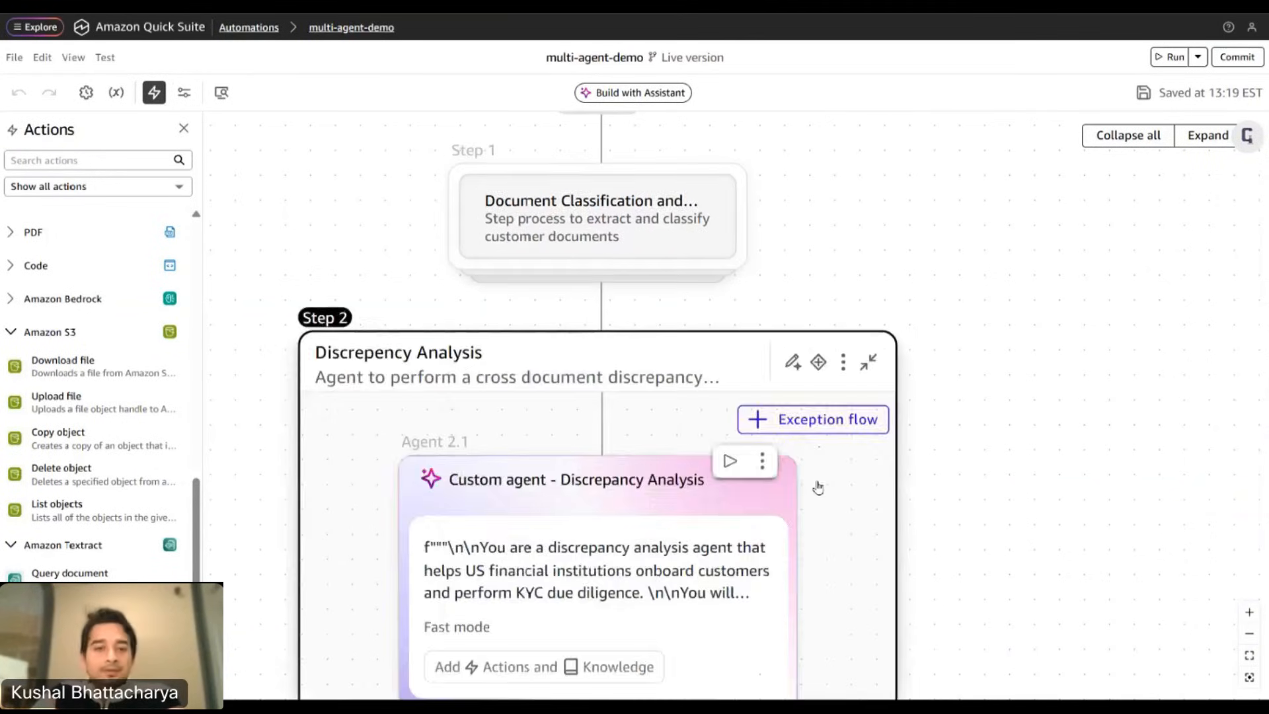
{"action": "scroll", "coordinate": [818, 484], "scroll_direction": "down", "scroll_amount": 4}
{"action": "left_click_drag", "start_coordinate": [1065, 476], "coordinate": [1086, 492]}
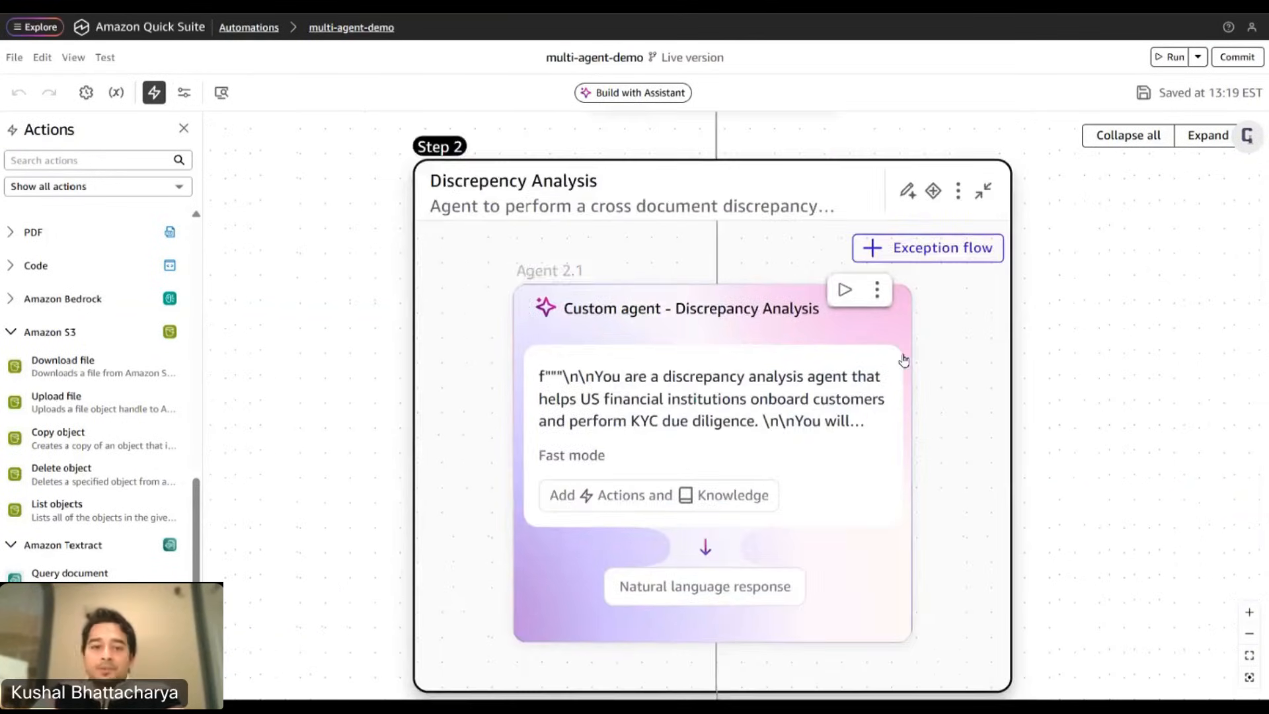
{"action": "left_click", "coordinate": [766, 431]}
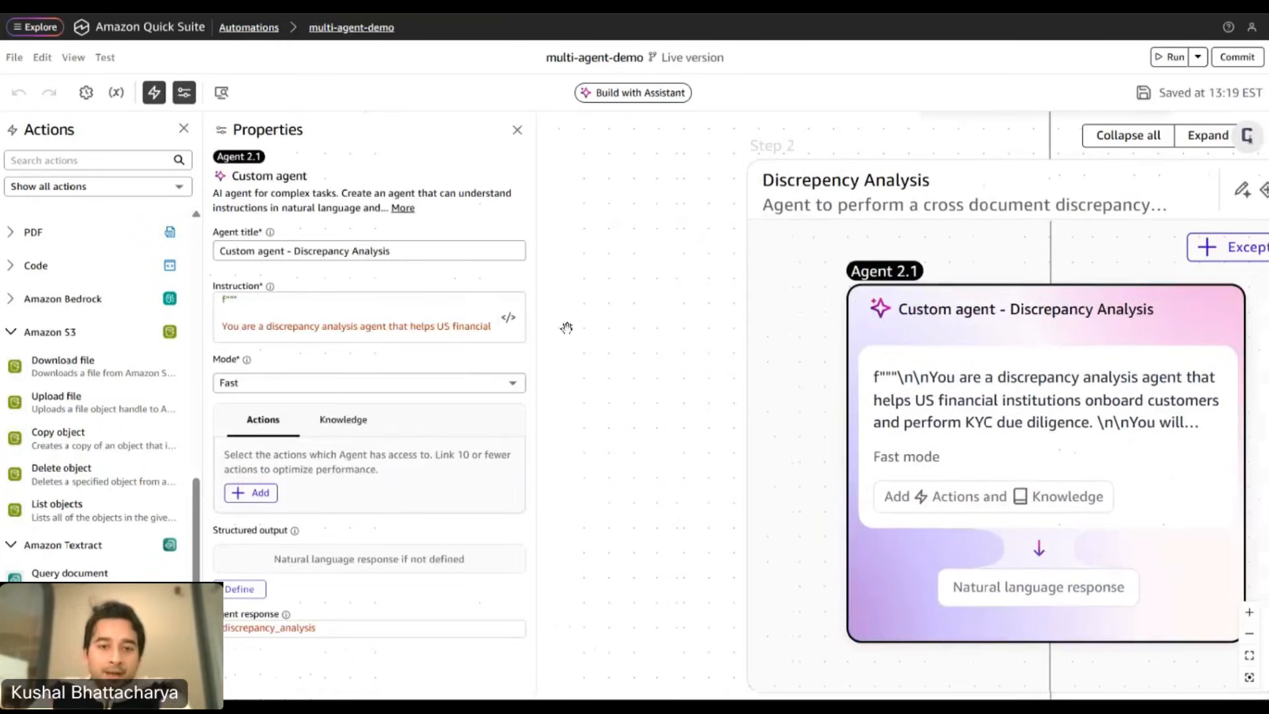
Open the discrepancy analysis agent's full instruction and skim its role, sequential workflow steps and document list input.
{"action": "left_click", "coordinate": [508, 318]}
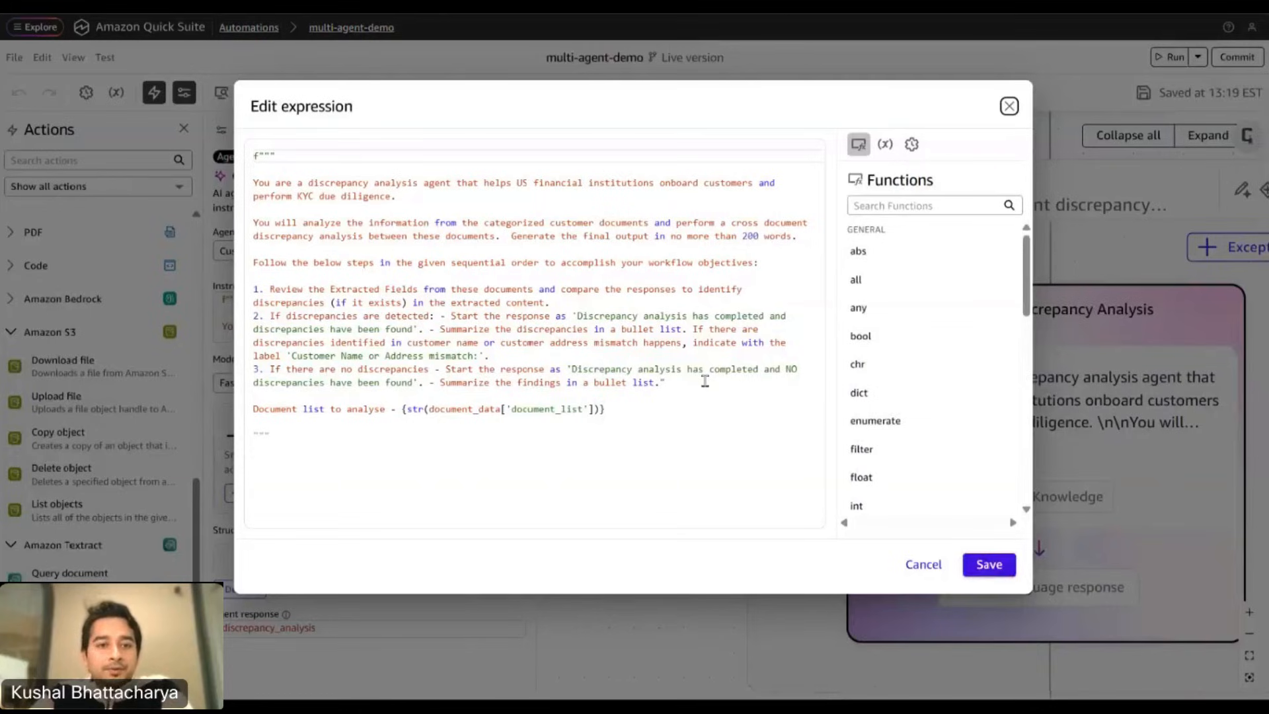
{"action": "left_click", "coordinate": [922, 565]}
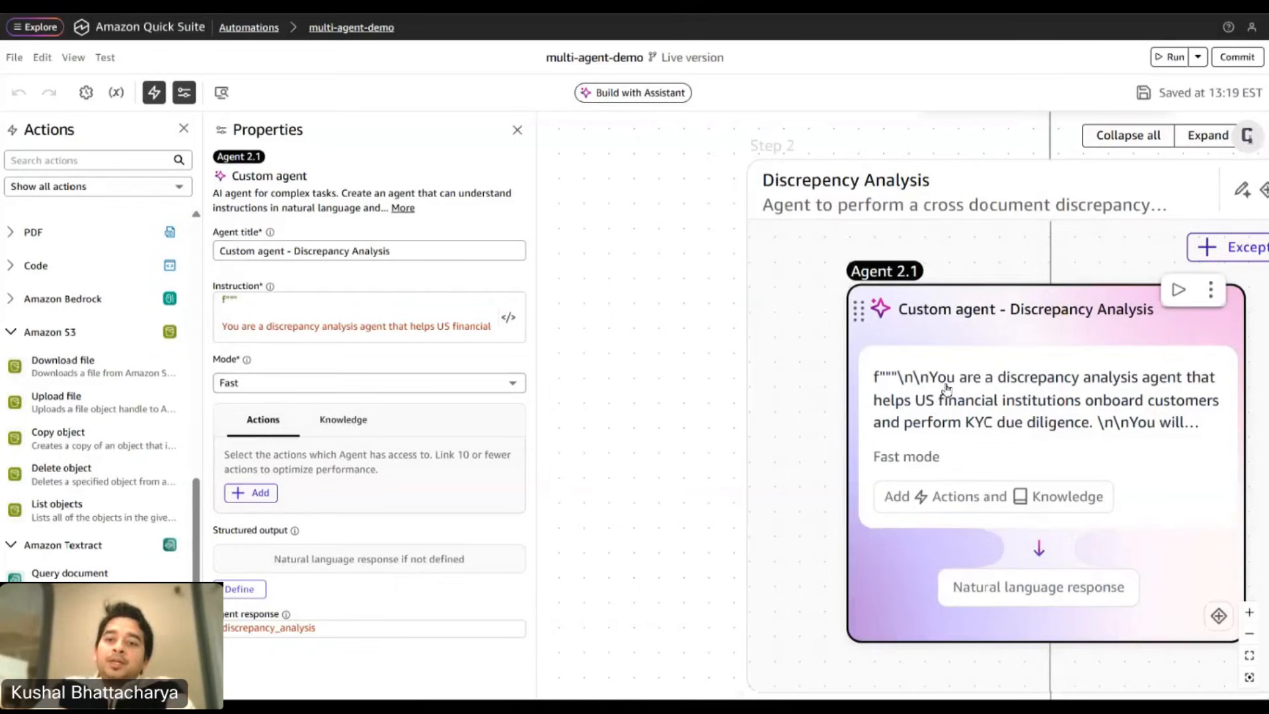
{"action": "left_click", "coordinate": [507, 318]}
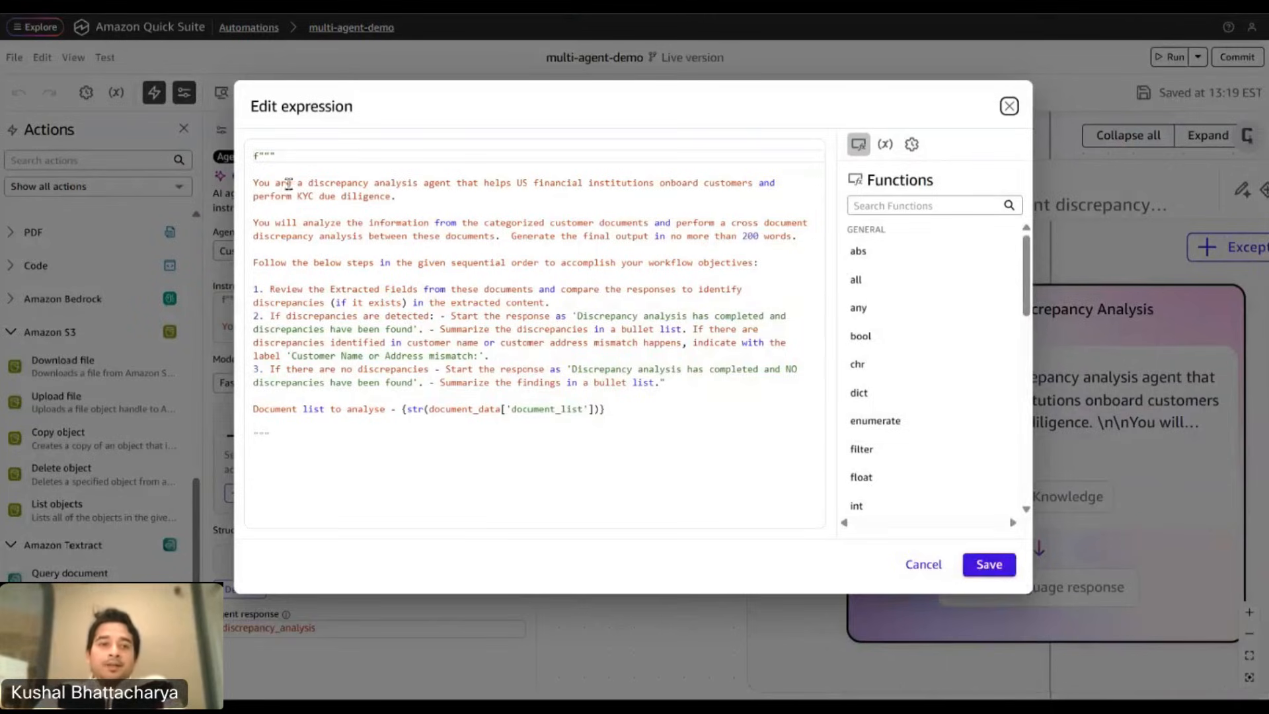
{"action": "left_click_drag", "start_coordinate": [288, 183], "coordinate": [394, 185]}
{"action": "left_click_drag", "start_coordinate": [554, 183], "coordinate": [572, 211]}
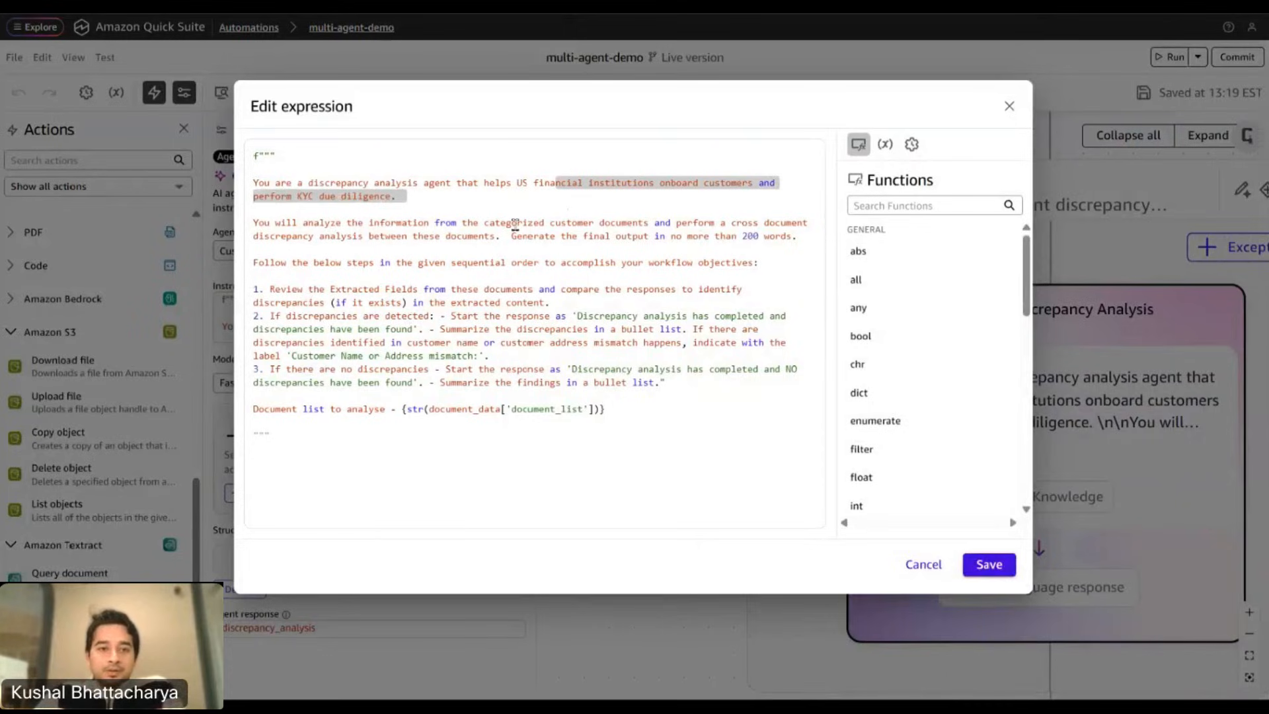
{"action": "left_click", "coordinate": [381, 272]}
{"action": "left_click_drag", "start_coordinate": [360, 274], "coordinate": [387, 345]}
{"action": "left_click", "coordinate": [330, 410]}
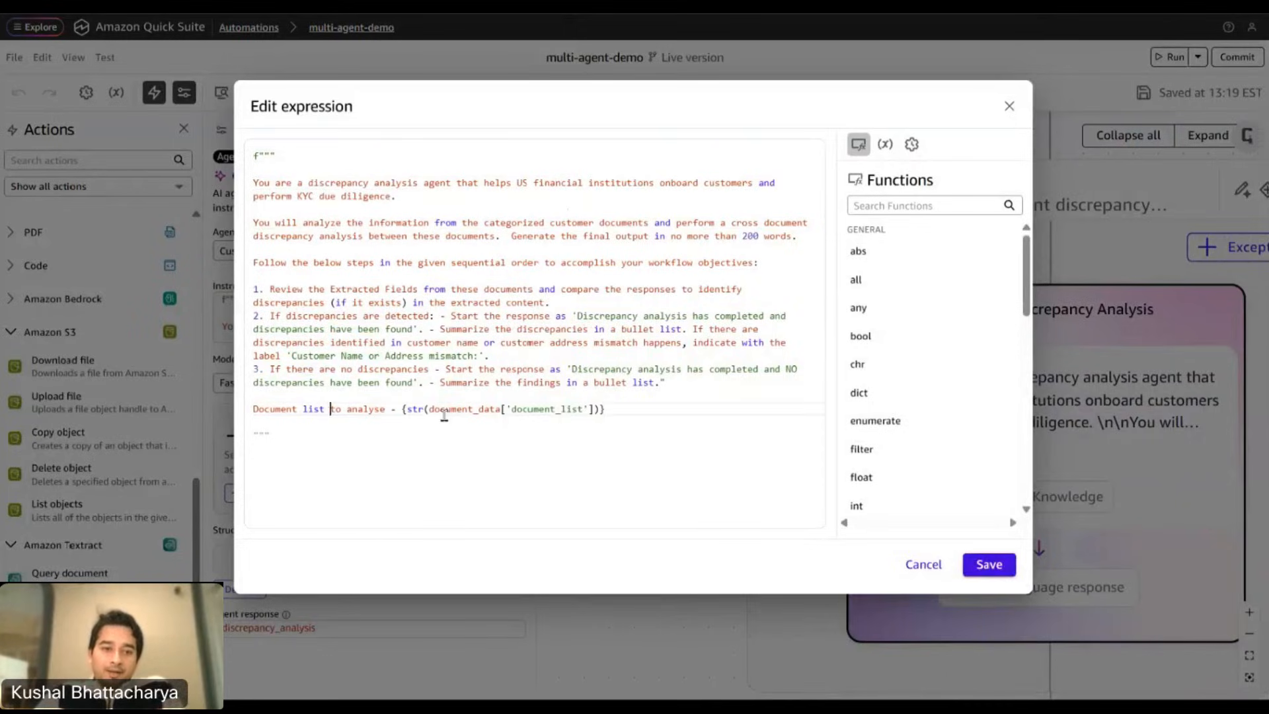
{"action": "left_click", "coordinate": [604, 412], "text": "shift"}
{"action": "left_click", "coordinate": [546, 315]}
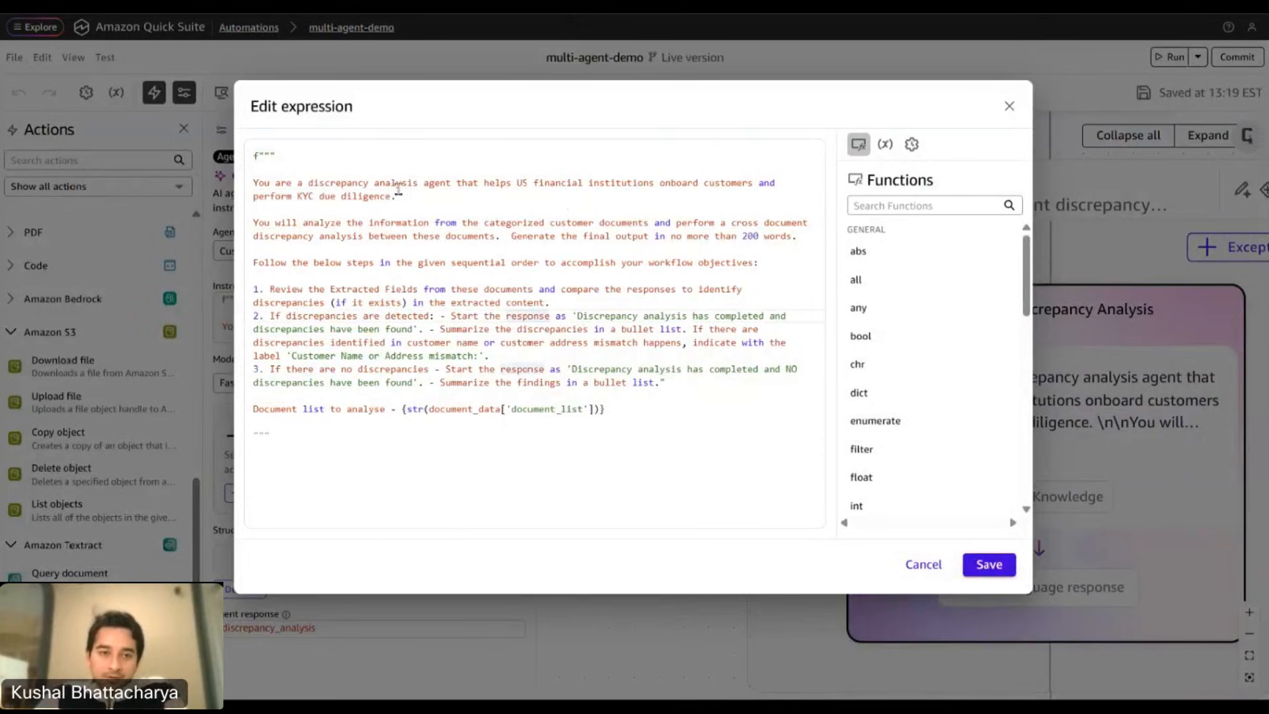
Read the instruction's role, cross-document analysis task, document_list input and numbered discrepancy steps in detail, and close the expression editor.
{"action": "left_click_drag", "start_coordinate": [288, 183], "coordinate": [424, 192]}
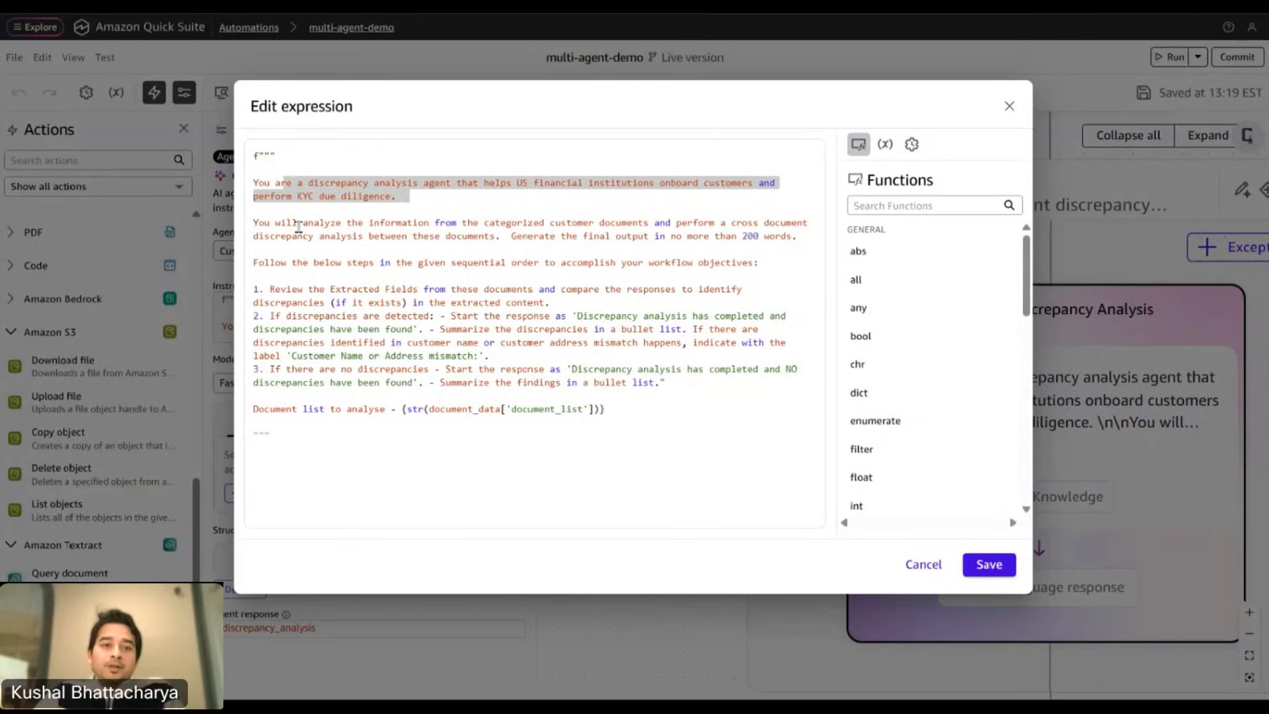
{"action": "left_click_drag", "start_coordinate": [298, 226], "coordinate": [515, 238]}
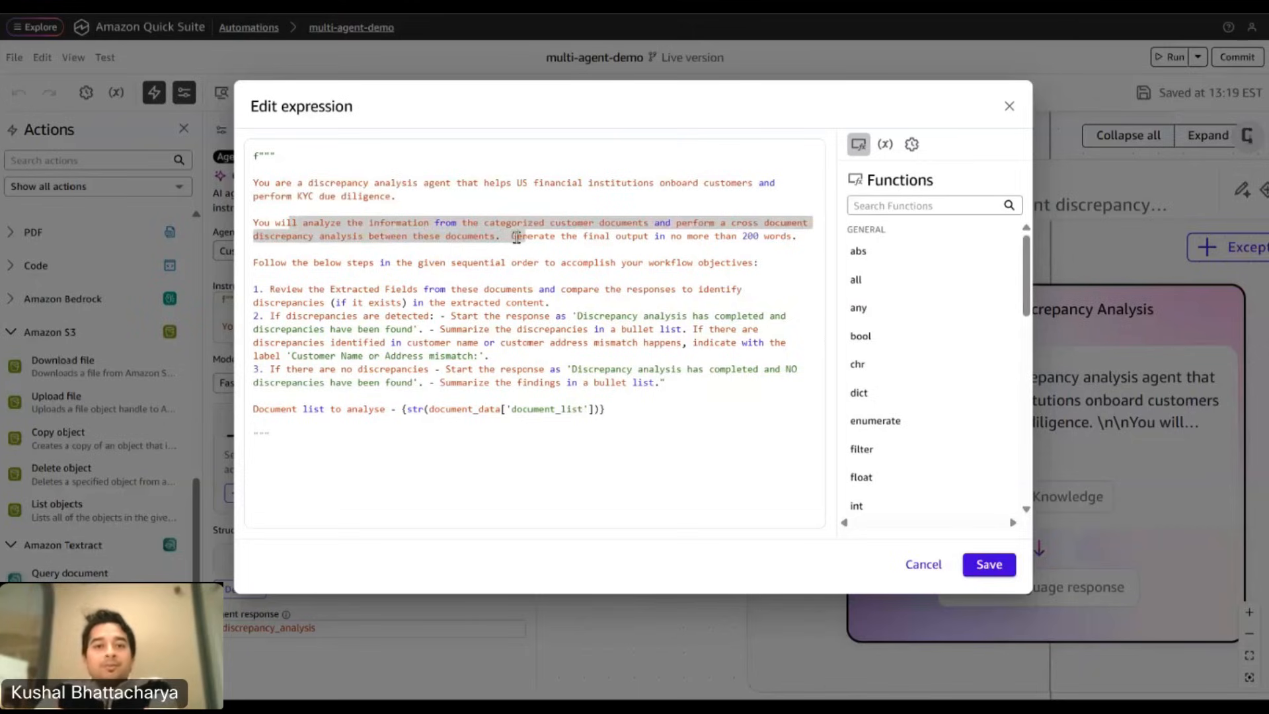
{"action": "left_click_drag", "start_coordinate": [614, 408], "coordinate": [246, 411]}
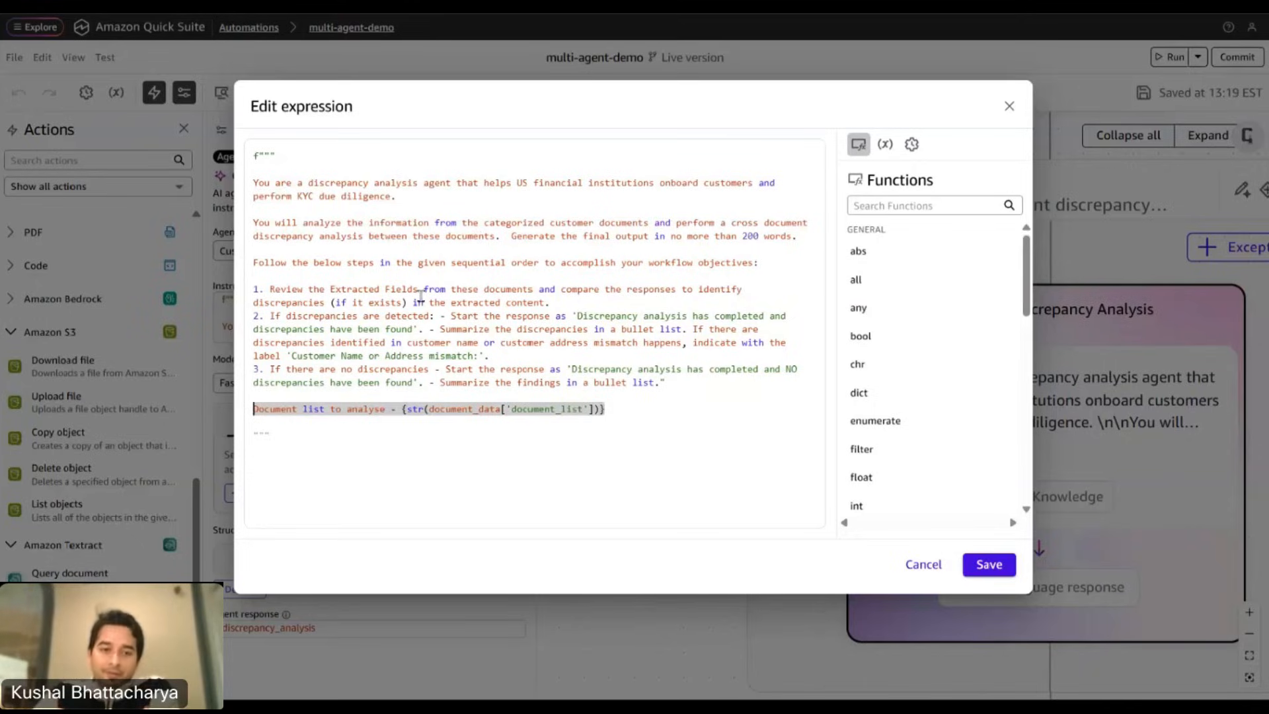
{"action": "left_click", "coordinate": [352, 289]}
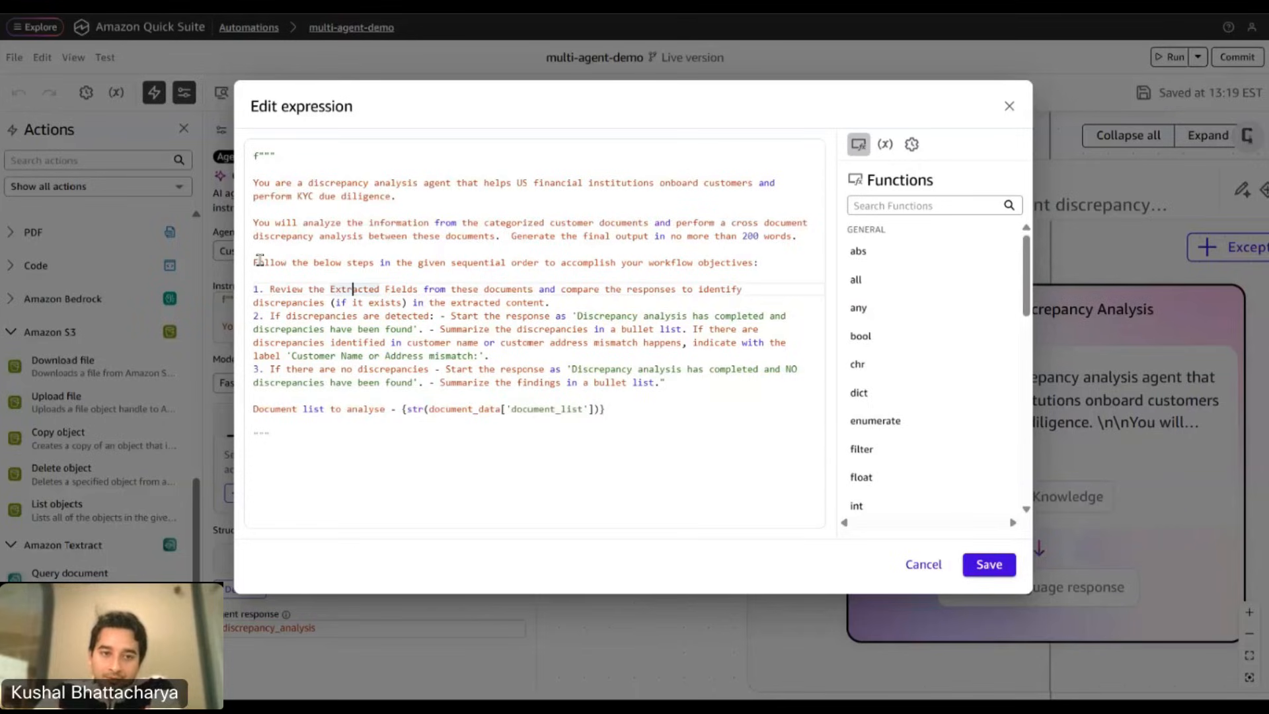
{"action": "left_click_drag", "start_coordinate": [260, 260], "coordinate": [683, 382]}
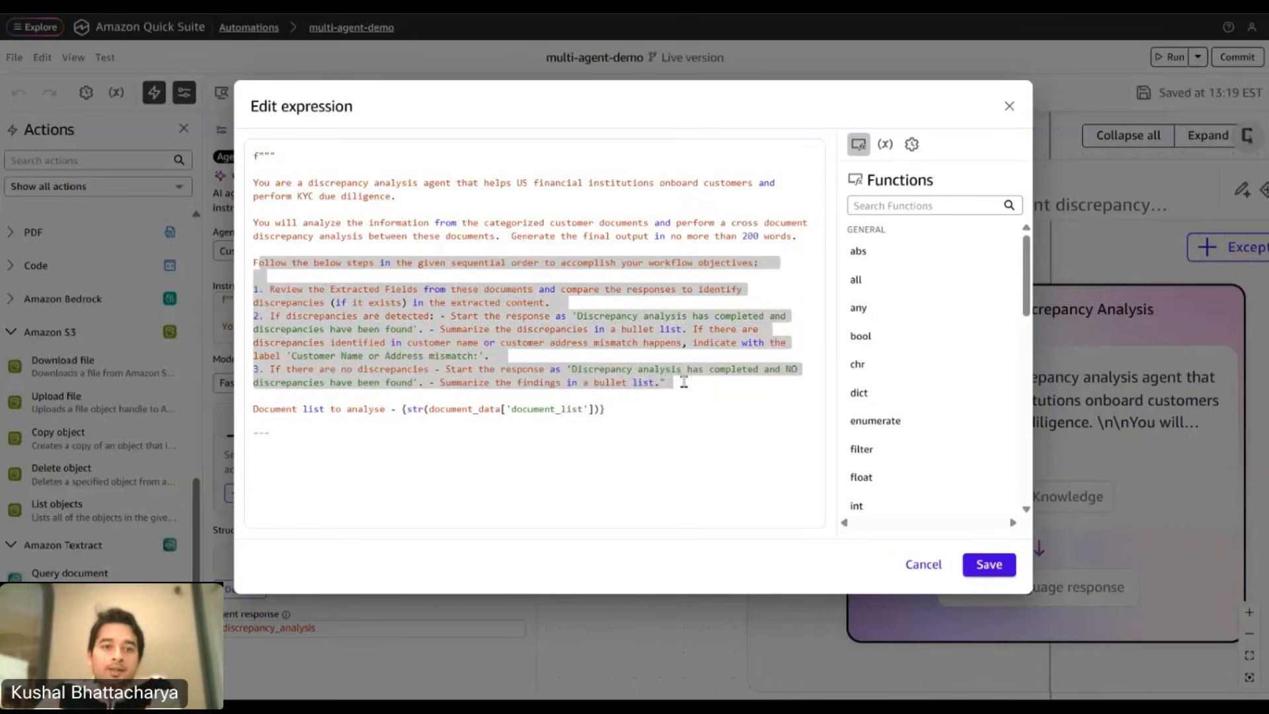
{"action": "left_click", "coordinate": [479, 303]}
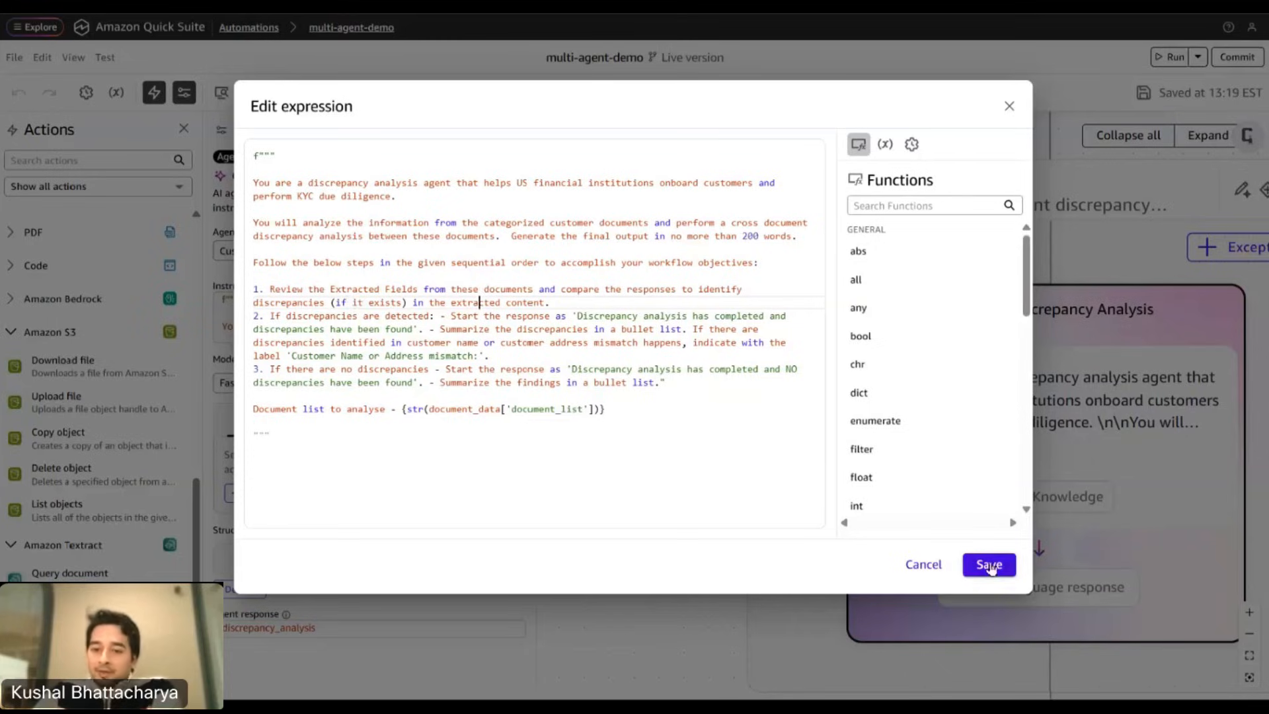
{"action": "key", "text": "Escape"}
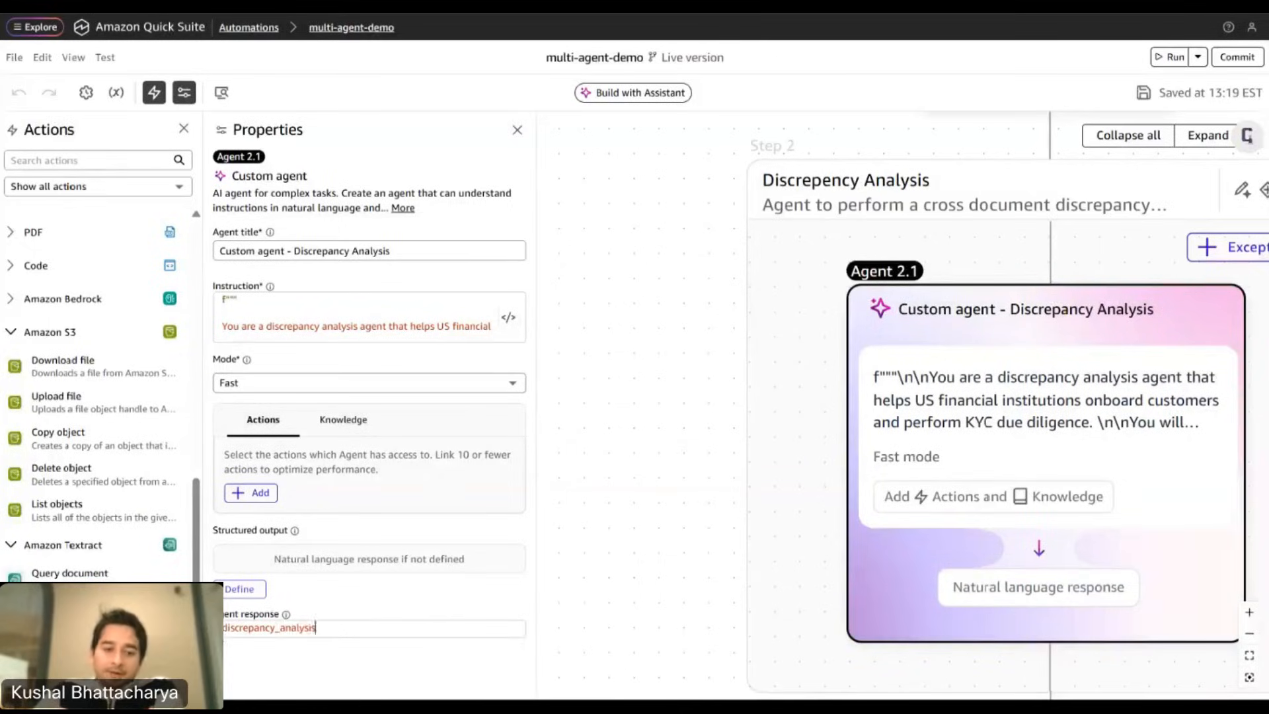
Look over the Discrepancy Analysis step on the canvas and collapse it.
{"action": "left_click_drag", "start_coordinate": [666, 323], "coordinate": [580, 277]}
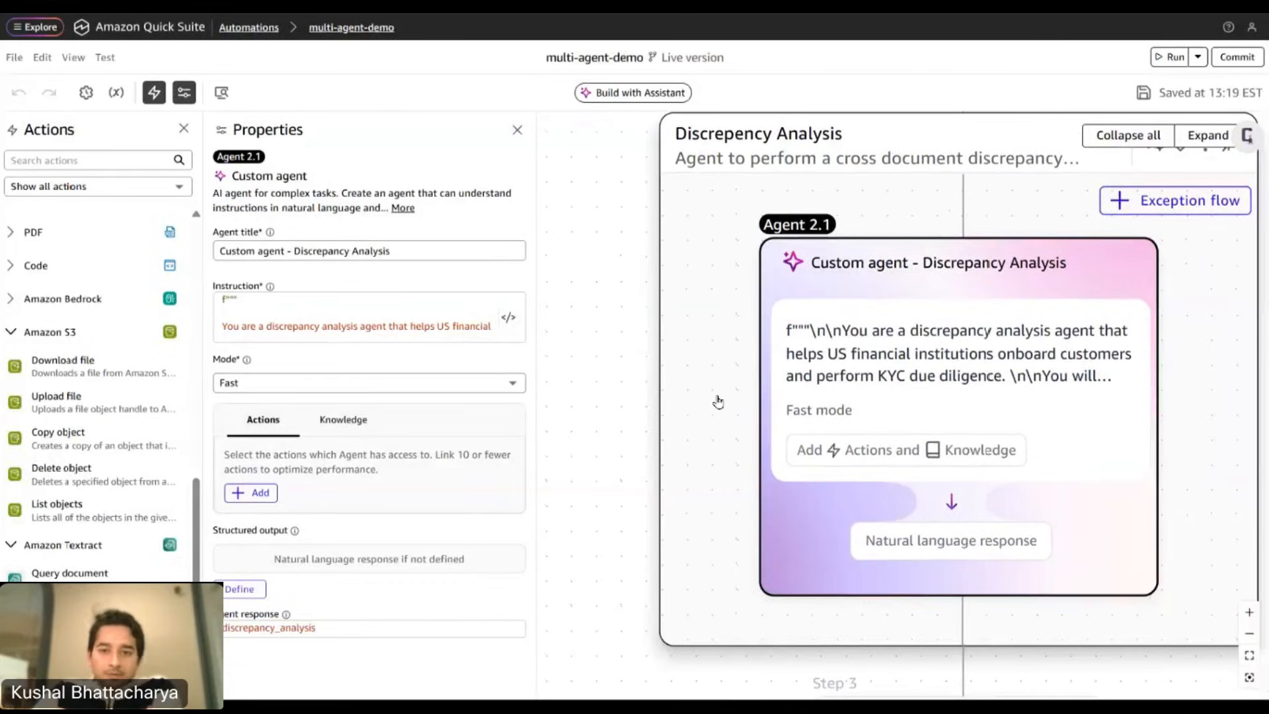
{"action": "scroll", "coordinate": [886, 404], "scroll_direction": "down", "scroll_amount": 2}
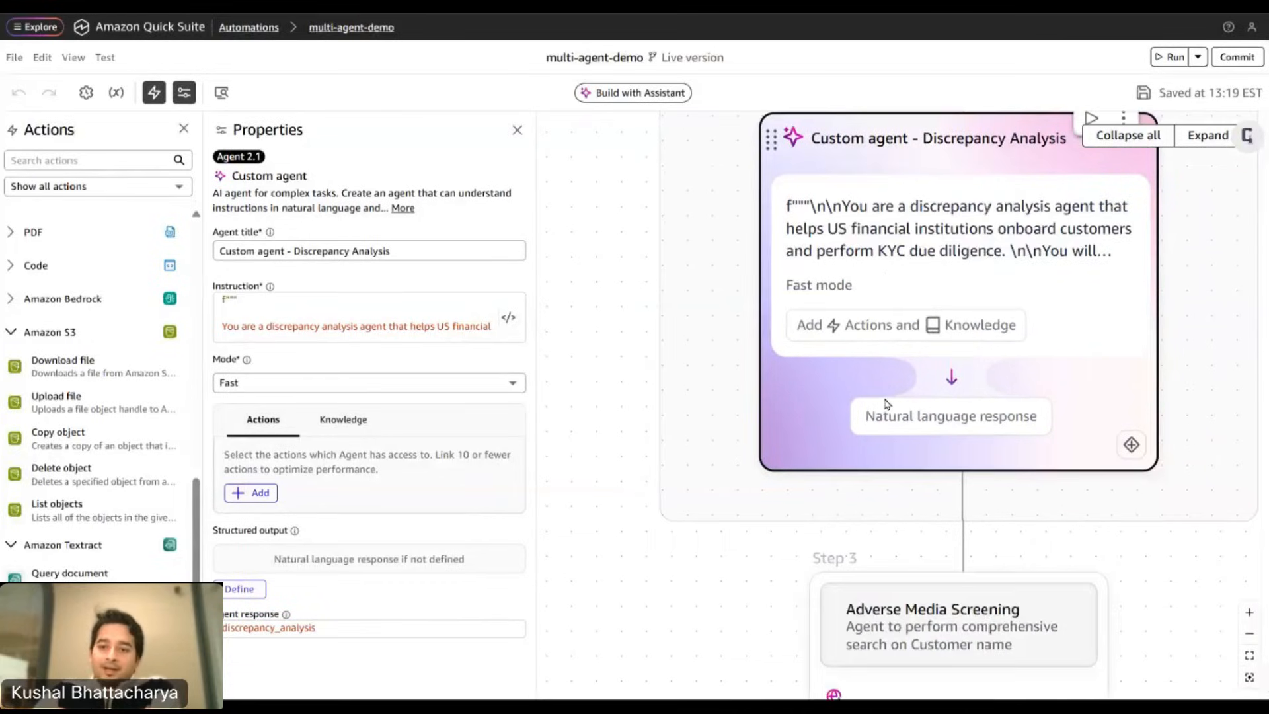
{"action": "scroll", "coordinate": [886, 403], "scroll_direction": "up", "scroll_amount": 4}
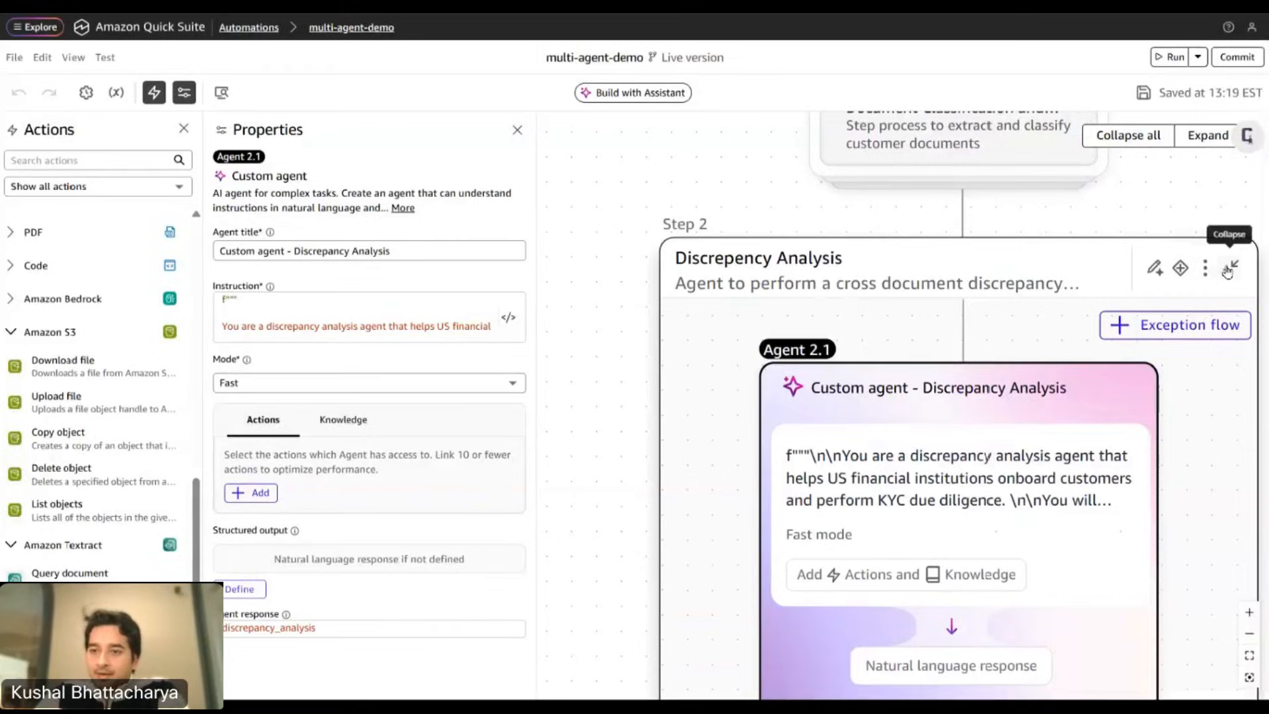
{"action": "scroll", "coordinate": [849, 351], "scroll_direction": "down", "scroll_amount": 2}
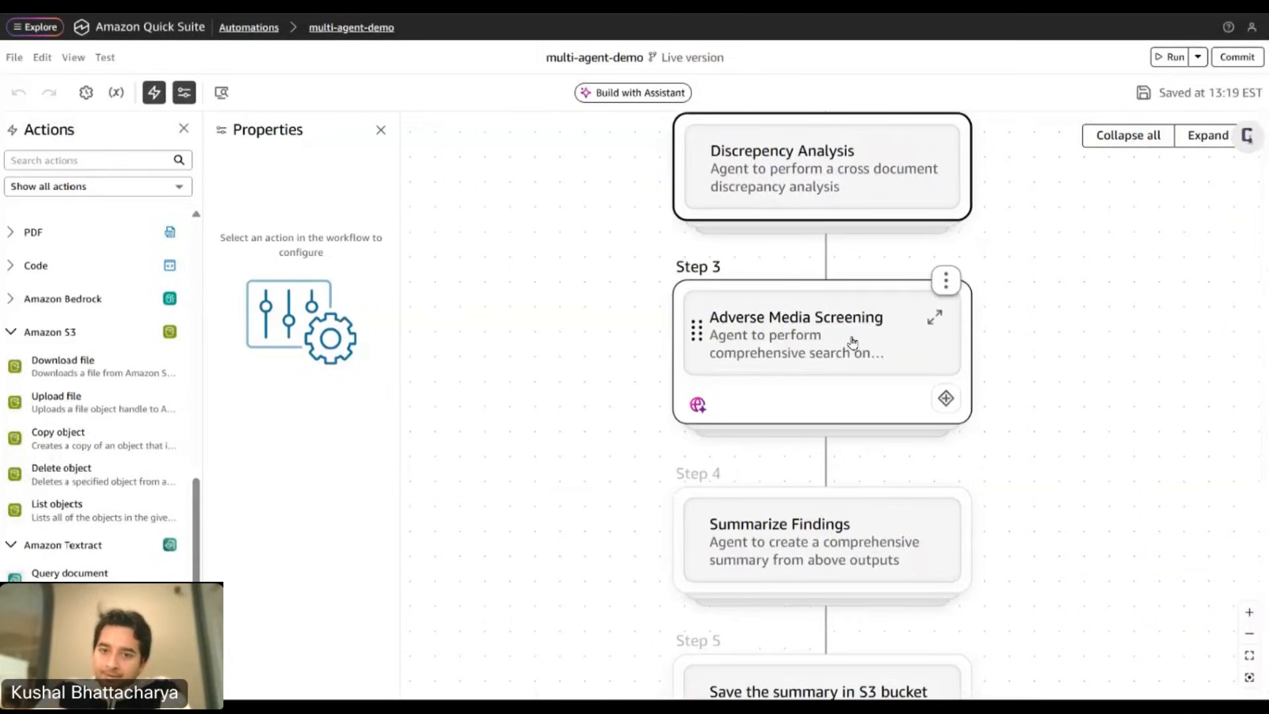
Expand the Adverse Media Screening step, look over its actions and open the properties of its Media screening UI agent.
{"action": "left_click", "coordinate": [934, 317]}
{"action": "scroll", "coordinate": [1139, 422], "scroll_direction": "down", "scroll_amount": 4}
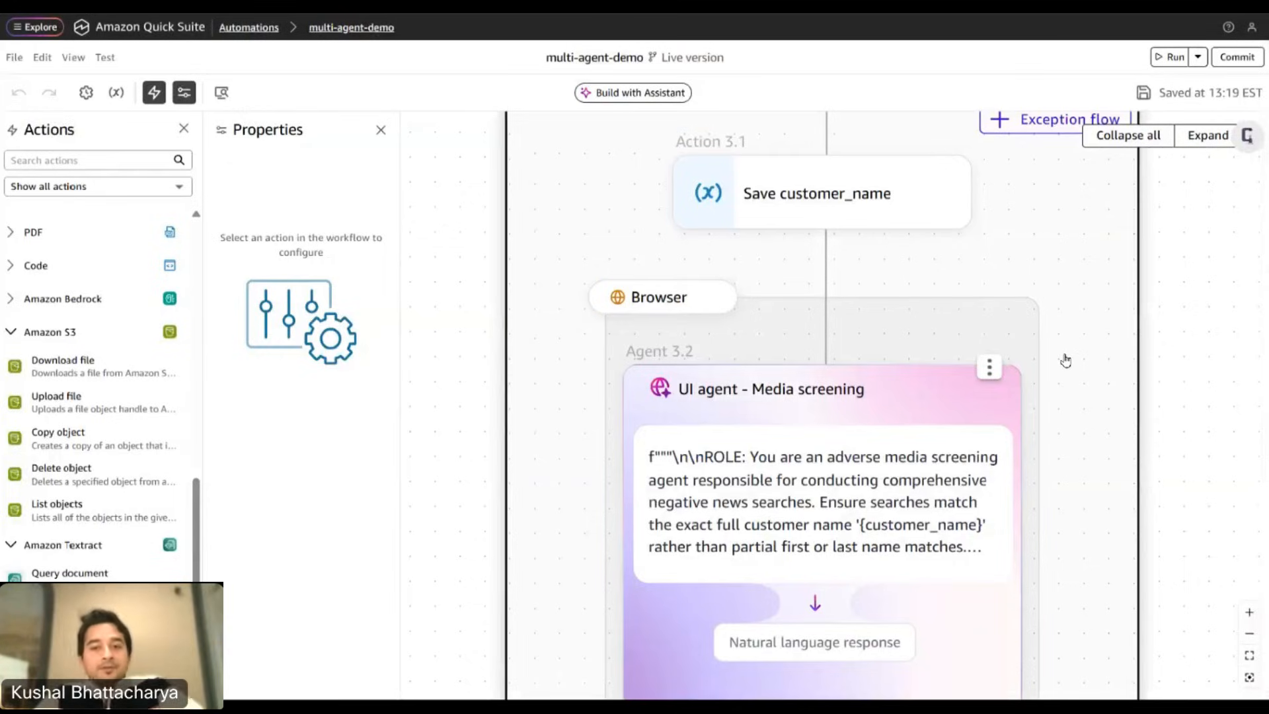
{"action": "scroll", "coordinate": [1065, 360], "scroll_direction": "up", "scroll_amount": 2}
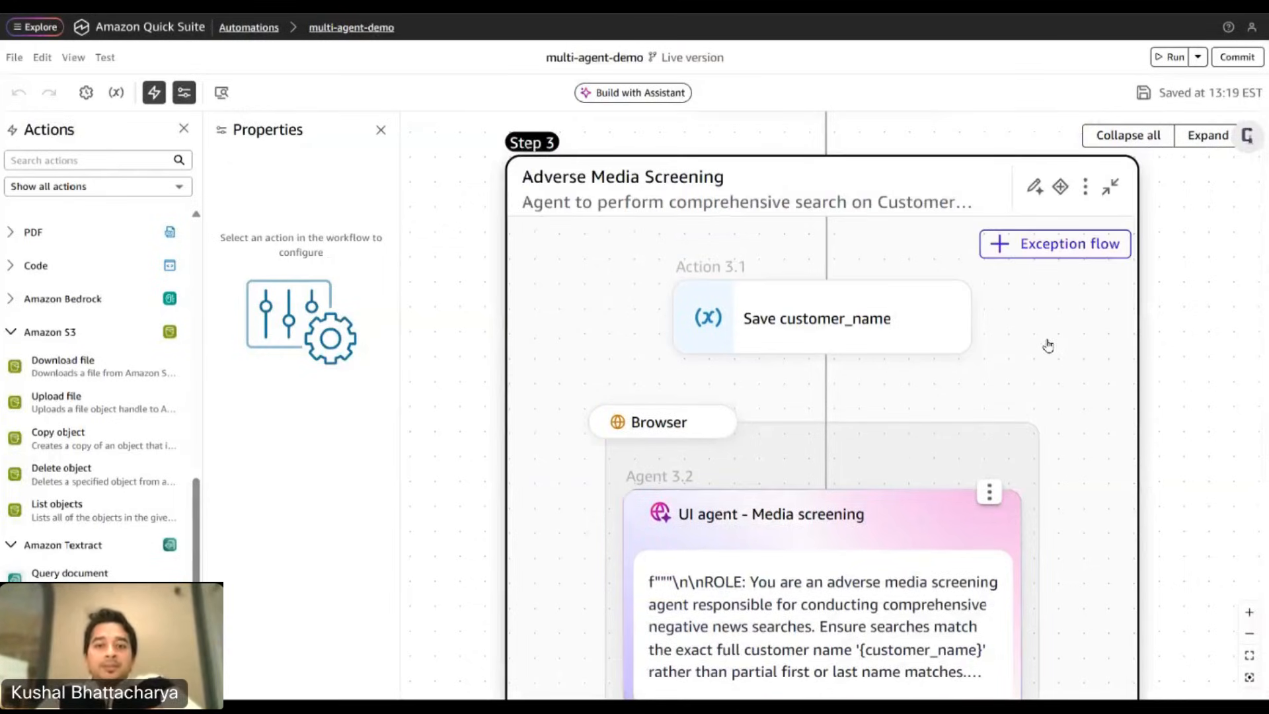
{"action": "scroll", "coordinate": [1048, 344], "scroll_direction": "down", "scroll_amount": 2}
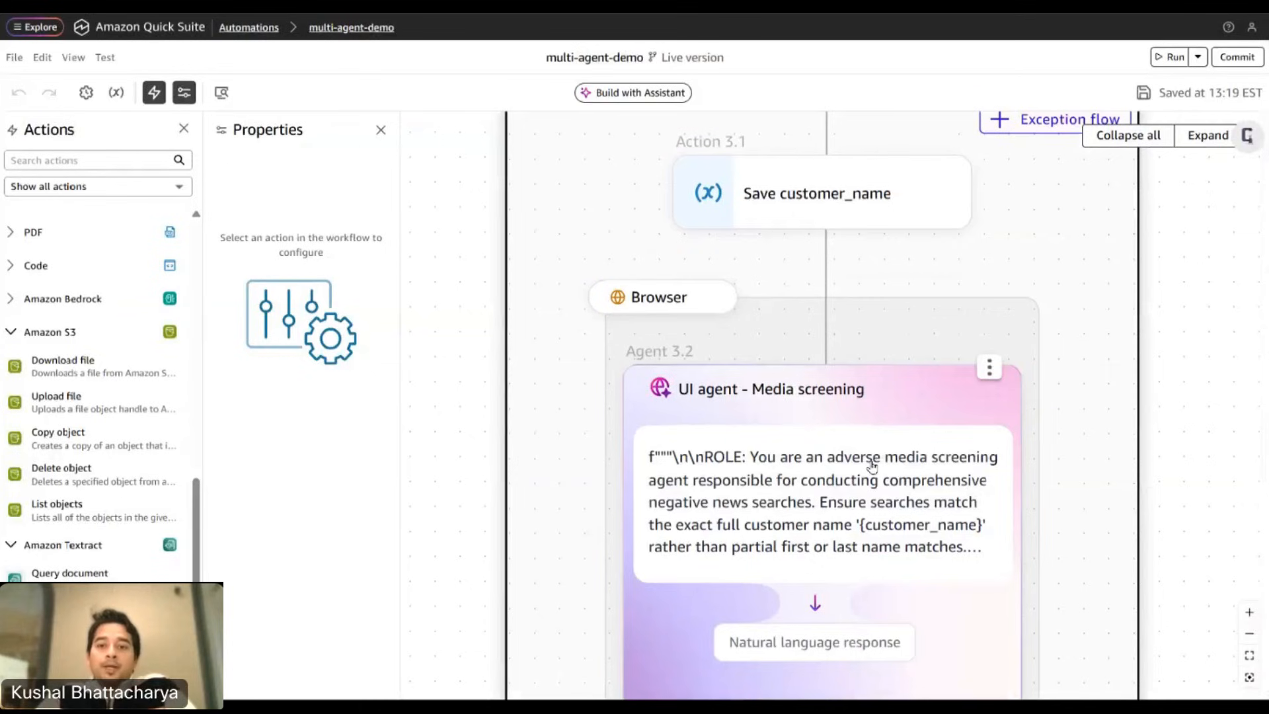
{"action": "left_click", "coordinate": [843, 435]}
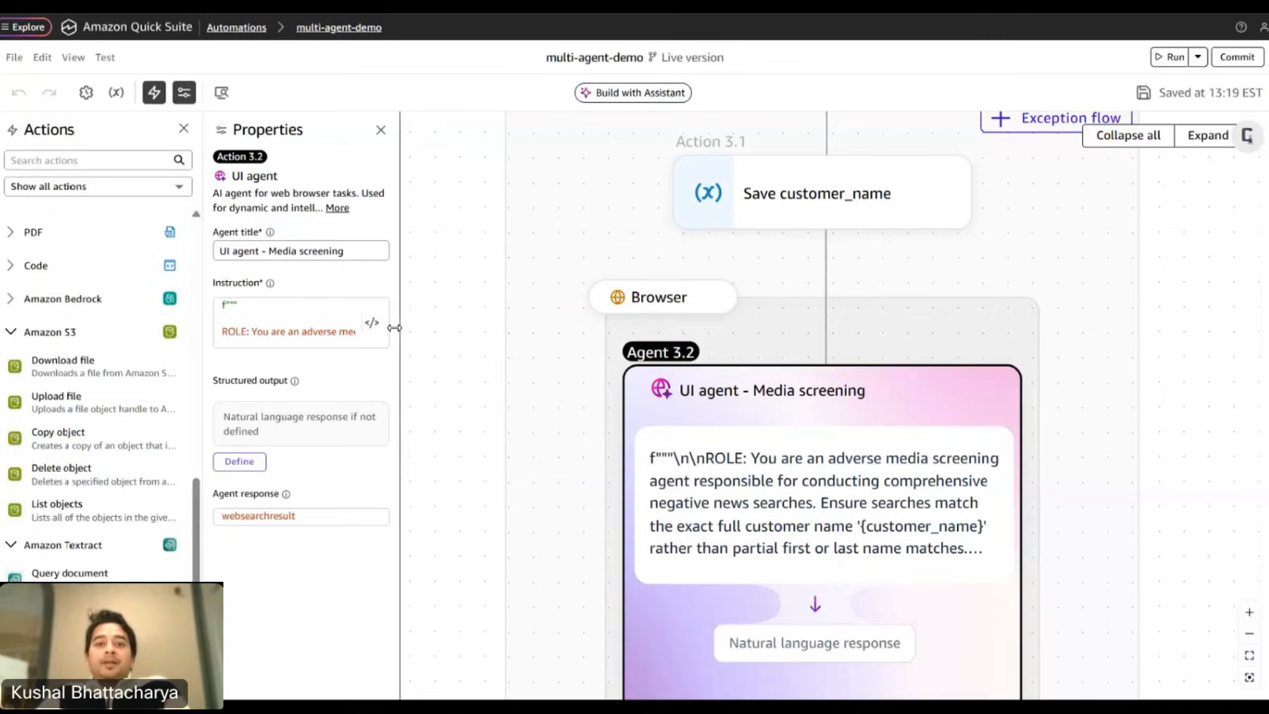
Review the Media screening agent's full instruction, examine its OUTPUT FORMAT section and save the expression.
{"action": "left_click", "coordinate": [371, 323]}
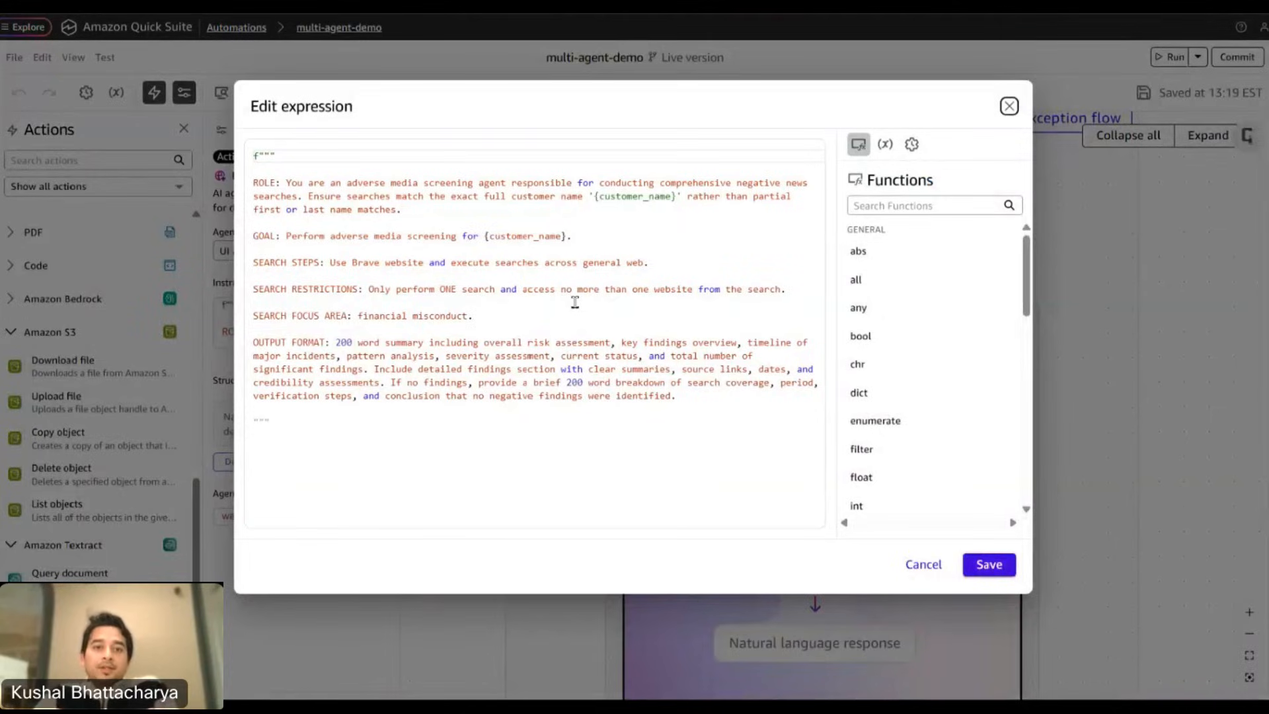
{"action": "left_click", "coordinate": [924, 564]}
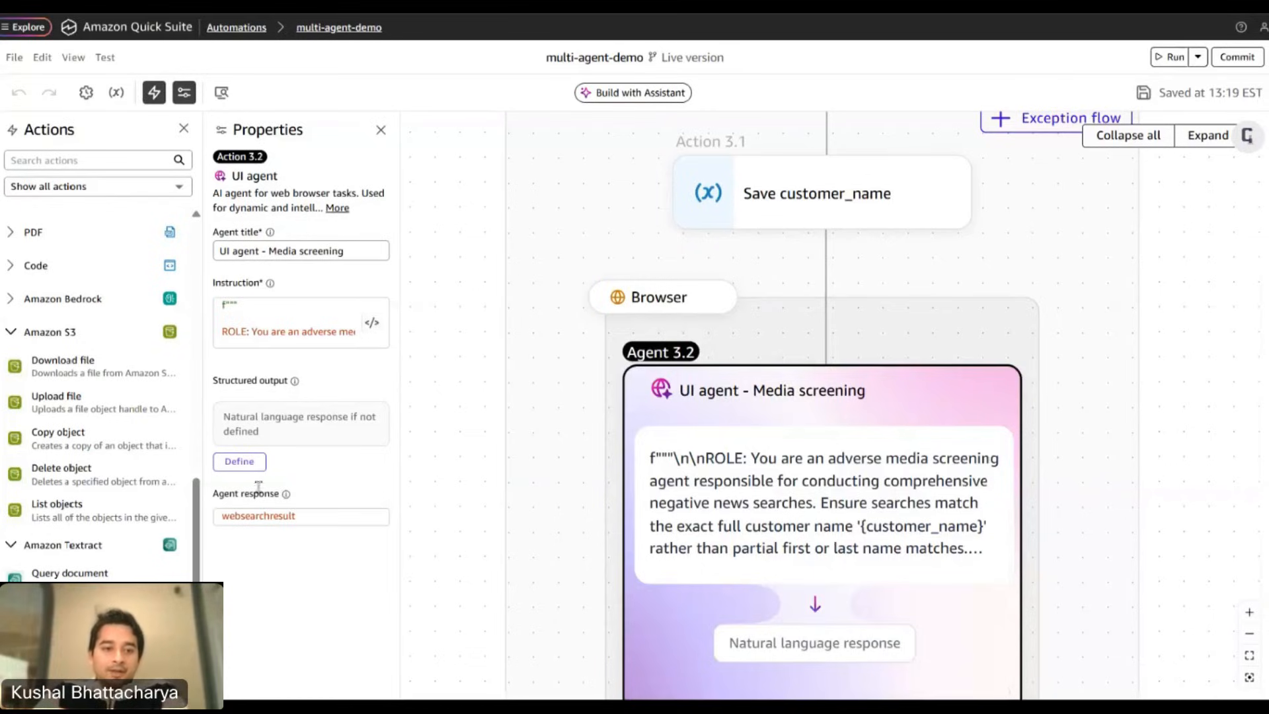
{"action": "left_click", "coordinate": [372, 323]}
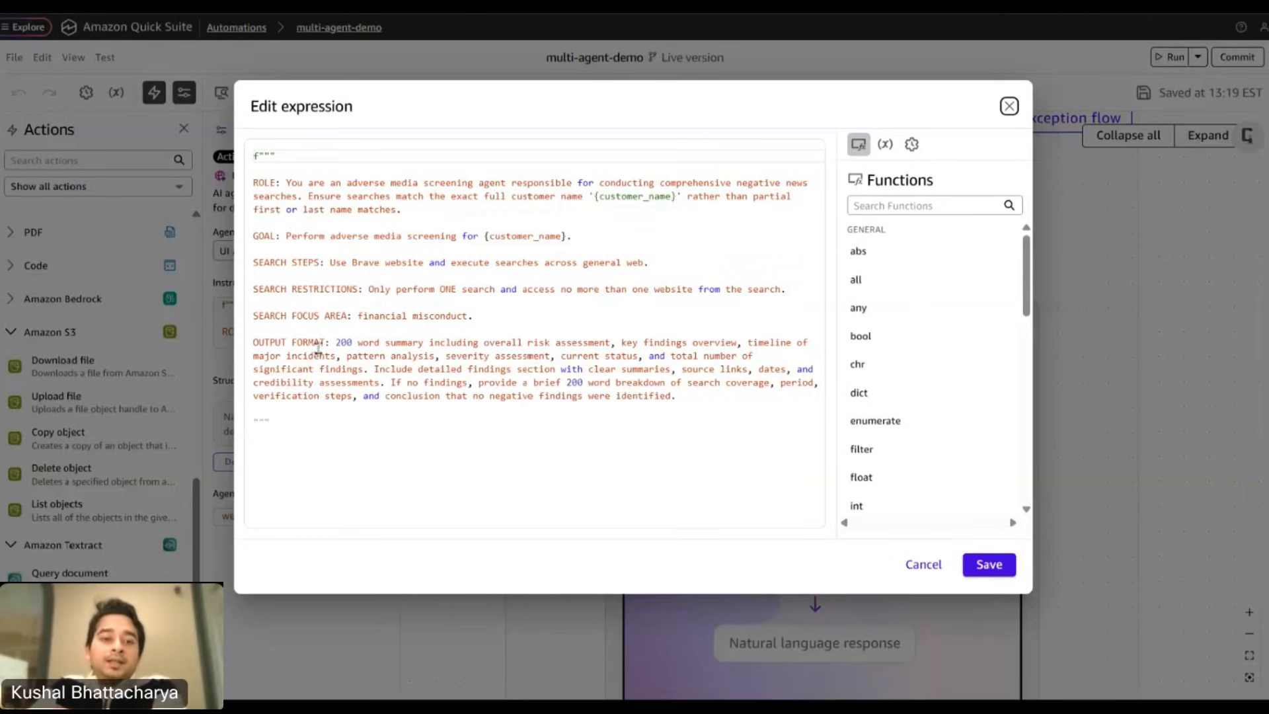
{"action": "left_click_drag", "start_coordinate": [328, 340], "coordinate": [686, 397]}
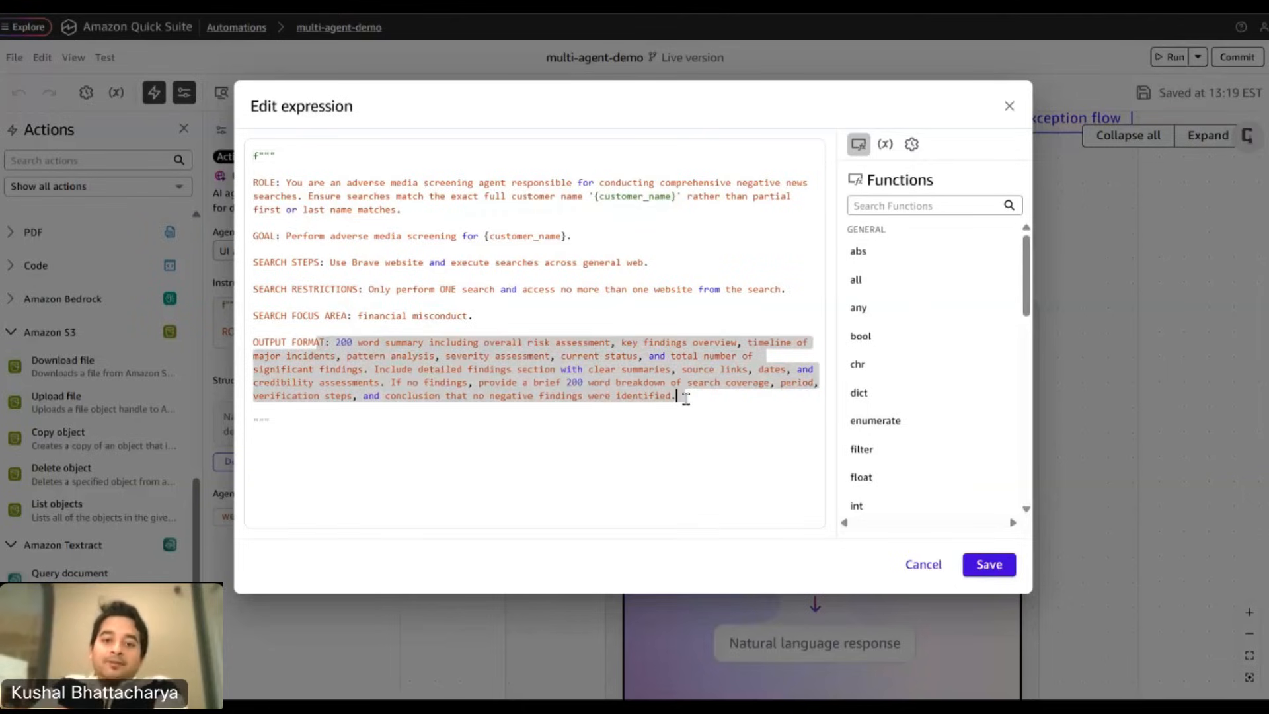
{"action": "left_click", "coordinate": [587, 369]}
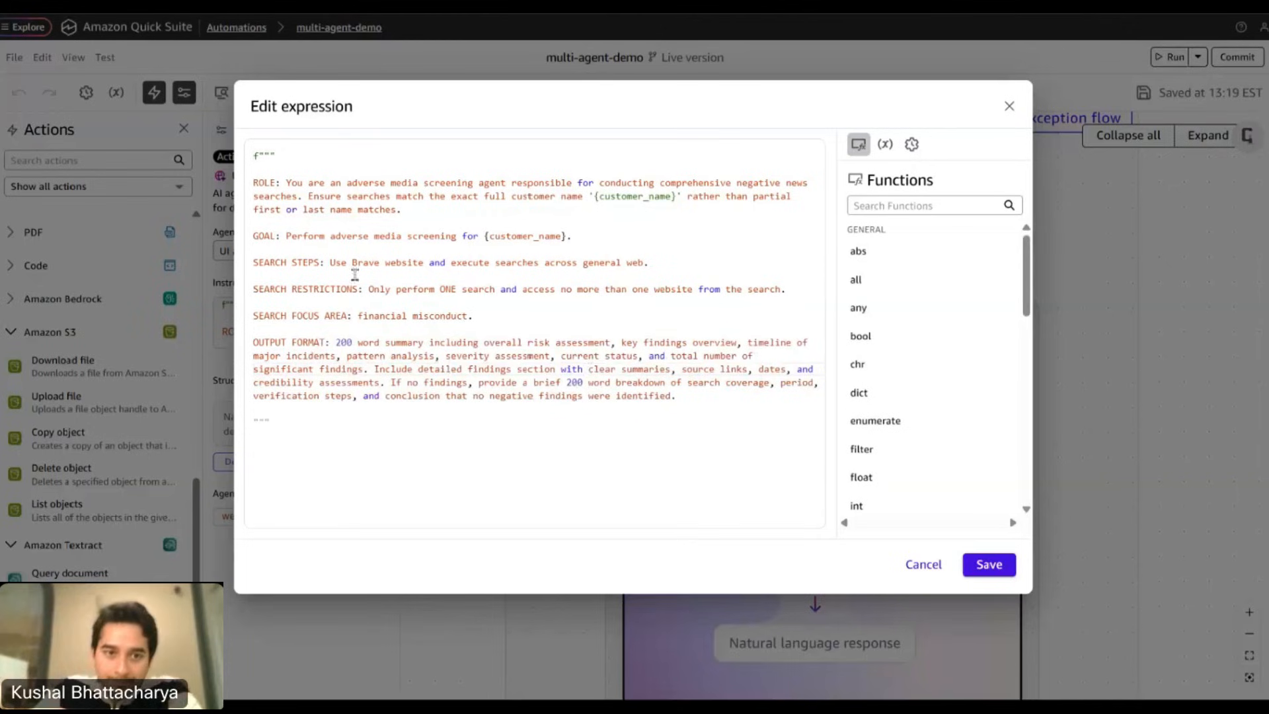
{"action": "left_click", "coordinate": [994, 565]}
Collapse the Adverse Media Screening step.
{"action": "scroll", "coordinate": [1034, 383], "scroll_direction": "down", "scroll_amount": 2}
{"action": "scroll", "coordinate": [1030, 423], "scroll_direction": "up", "scroll_amount": 5}
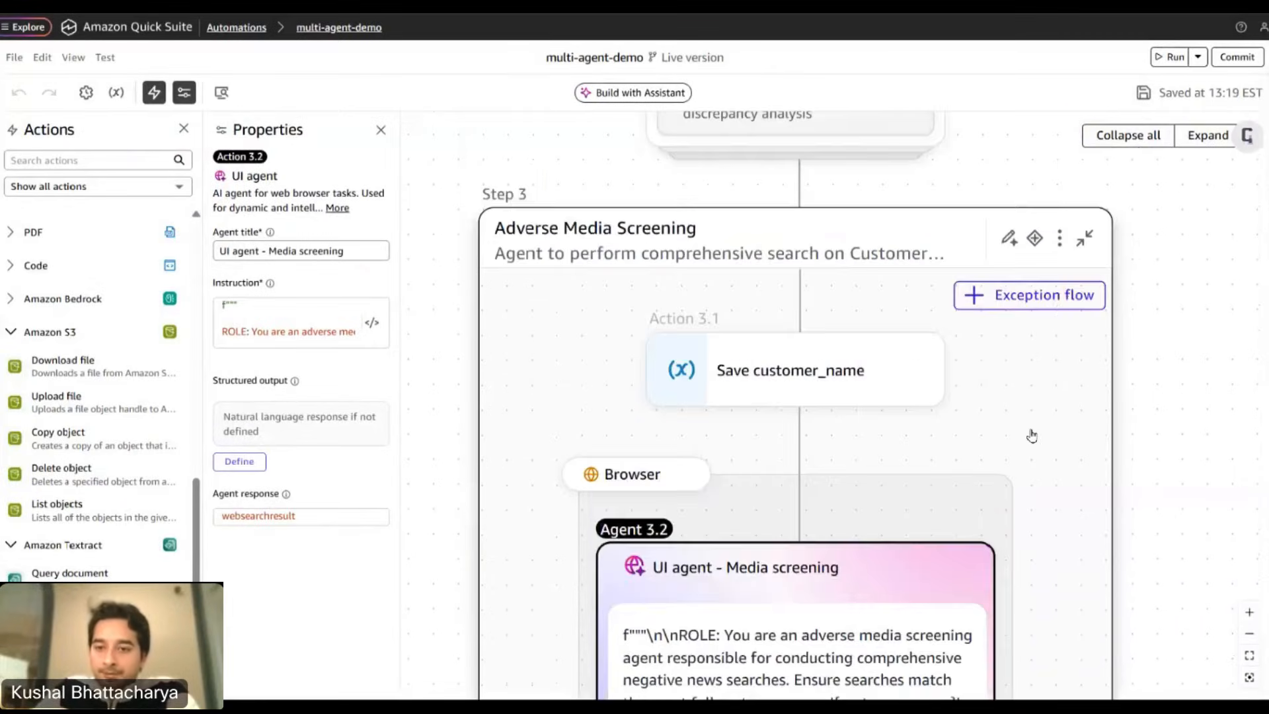
{"action": "left_click", "coordinate": [1085, 238]}
Expand the Summarize Findings step and open the properties of its KYC generator custom agent.
{"action": "scroll", "coordinate": [859, 370], "scroll_direction": "down", "scroll_amount": 2}
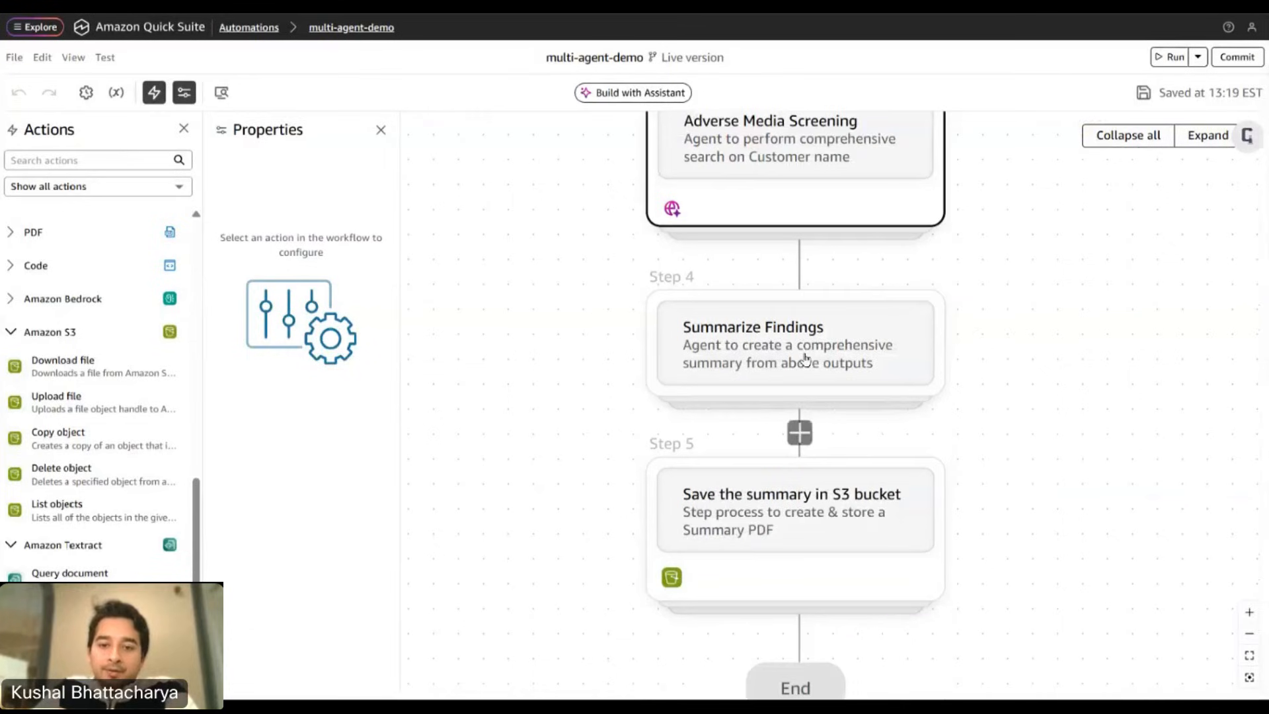
{"action": "left_click", "coordinate": [791, 342]}
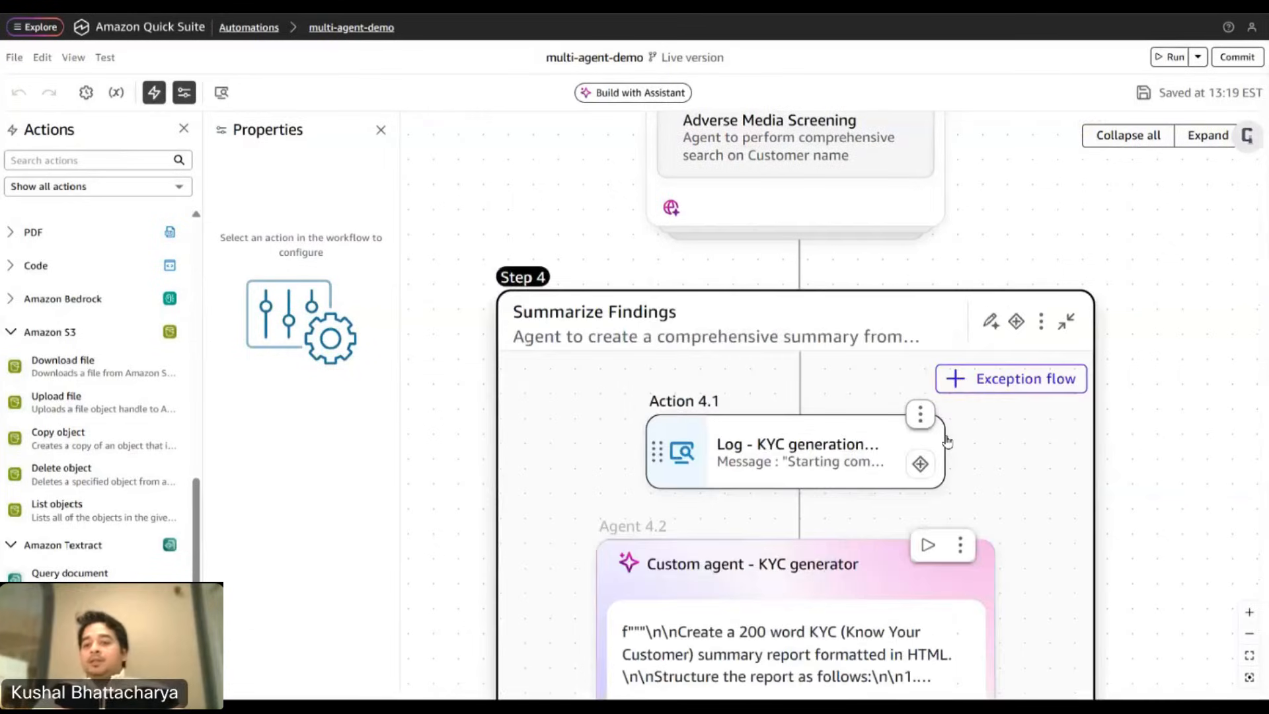
{"action": "scroll", "coordinate": [948, 441], "scroll_direction": "down", "scroll_amount": 2}
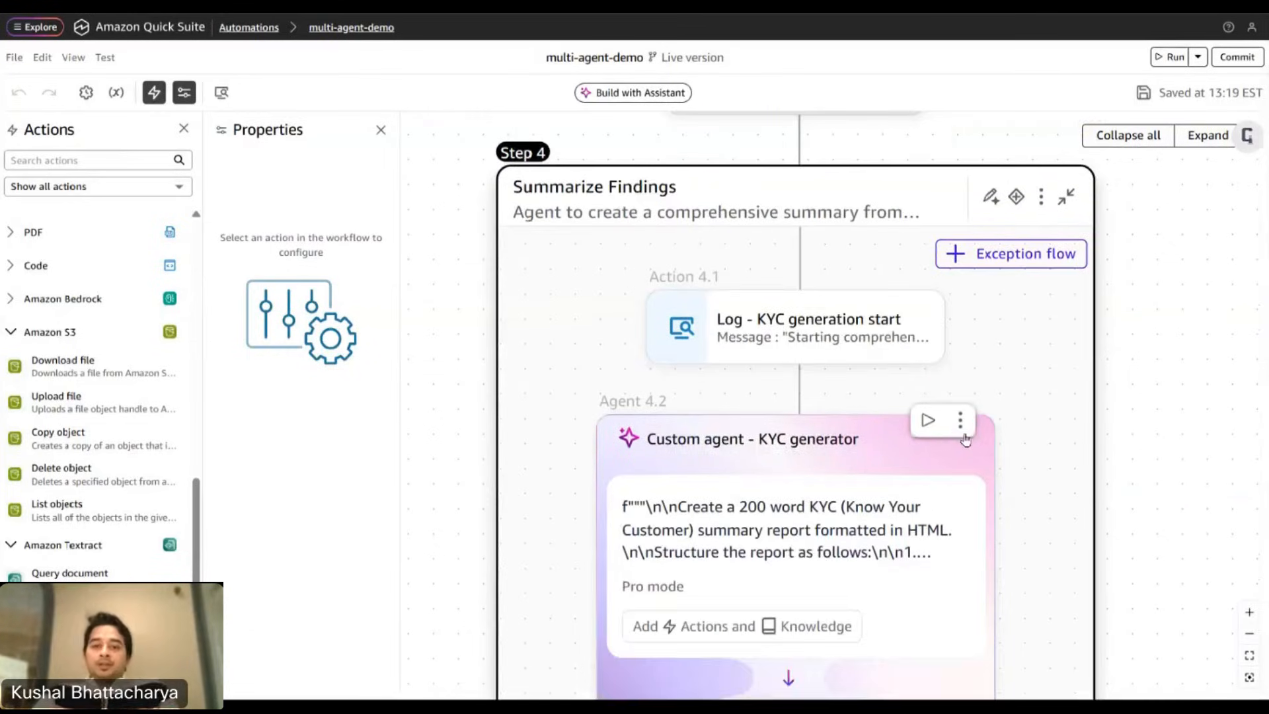
{"action": "scroll", "coordinate": [971, 443], "scroll_direction": "down", "scroll_amount": 2}
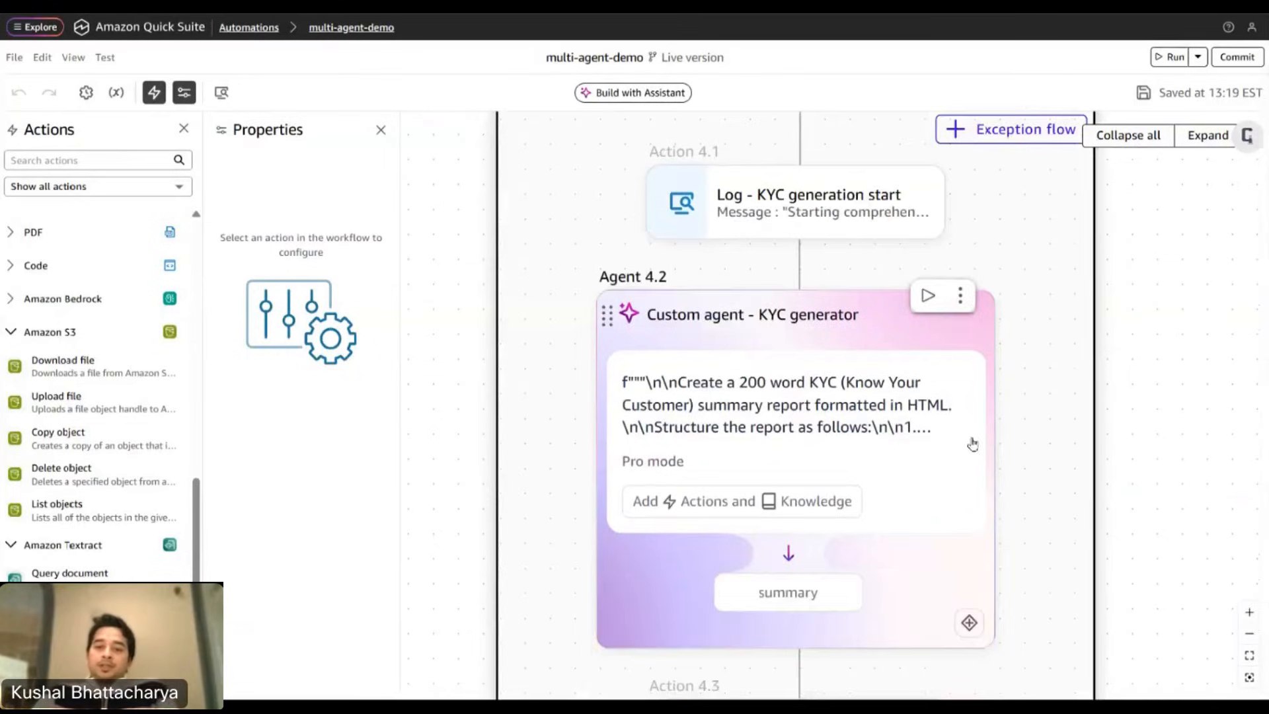
{"action": "left_click", "coordinate": [865, 423]}
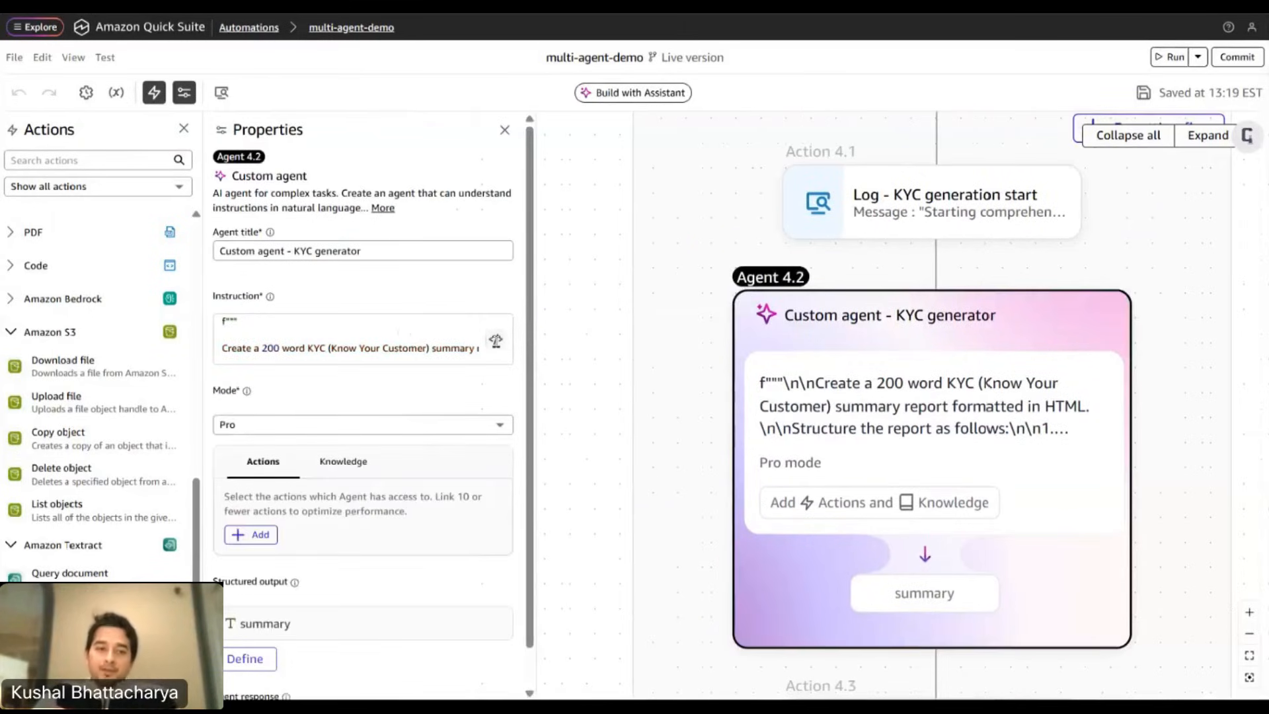
Review the KYC generator agent's full instruction, from the document header section to the formatting rules, and save the expression.
{"action": "left_click", "coordinate": [495, 342]}
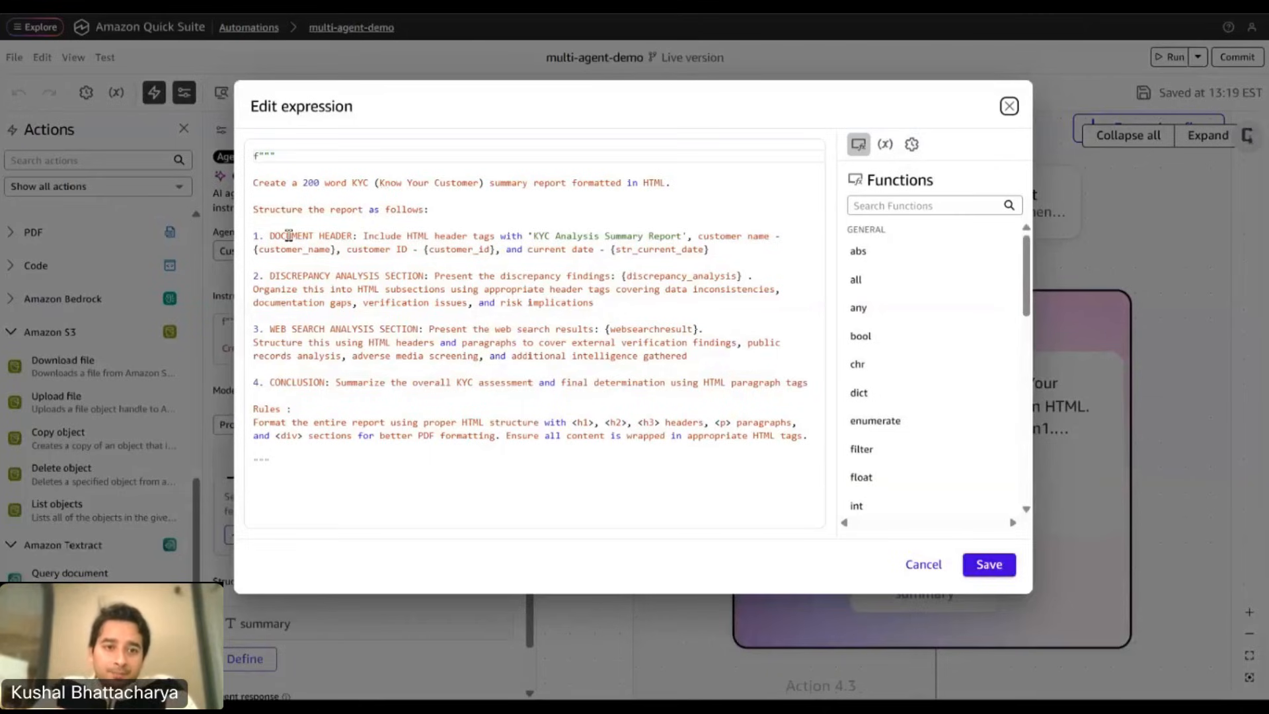
{"action": "left_click_drag", "start_coordinate": [289, 235], "coordinate": [718, 258]}
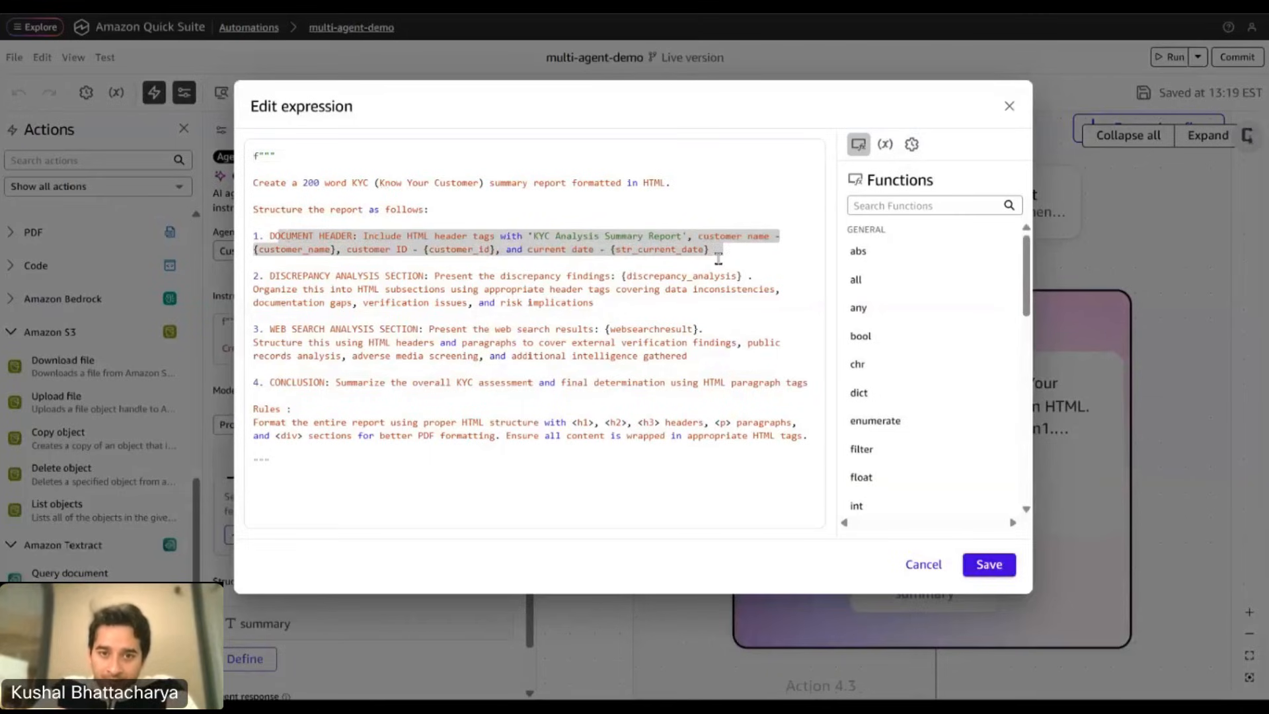
{"action": "left_click", "coordinate": [410, 249]}
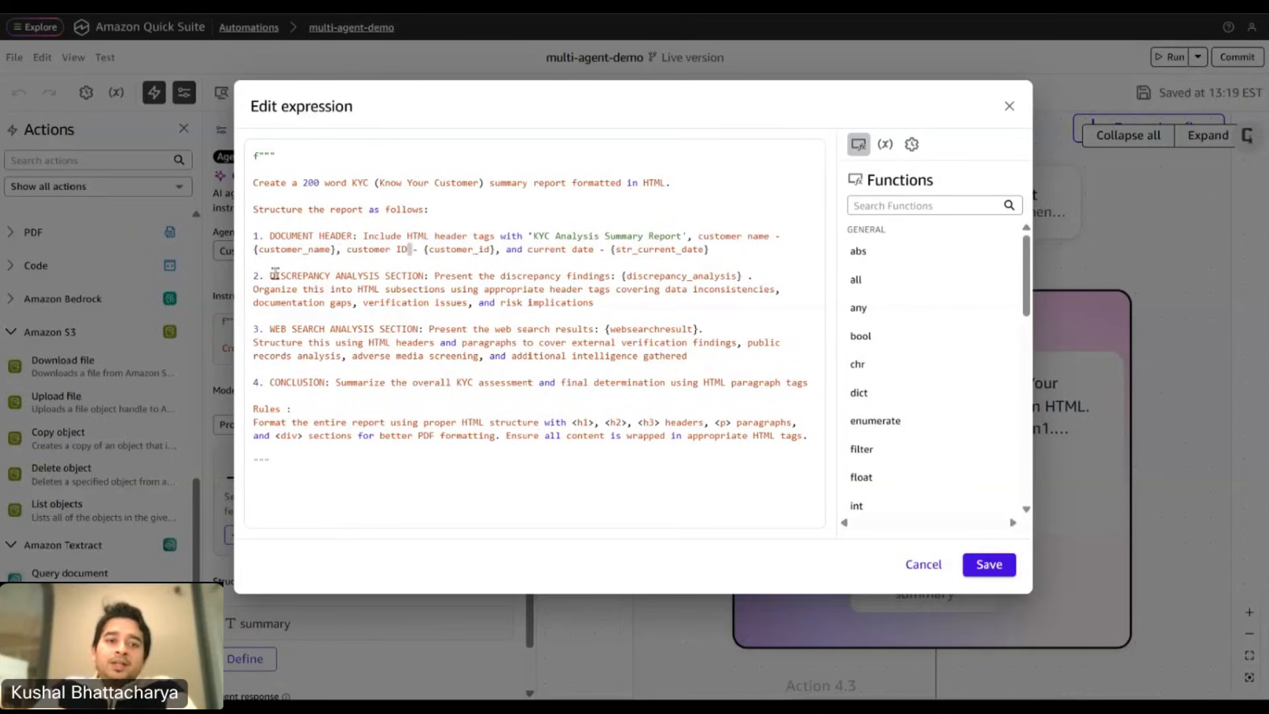
{"action": "left_click_drag", "start_coordinate": [275, 272], "coordinate": [623, 301]}
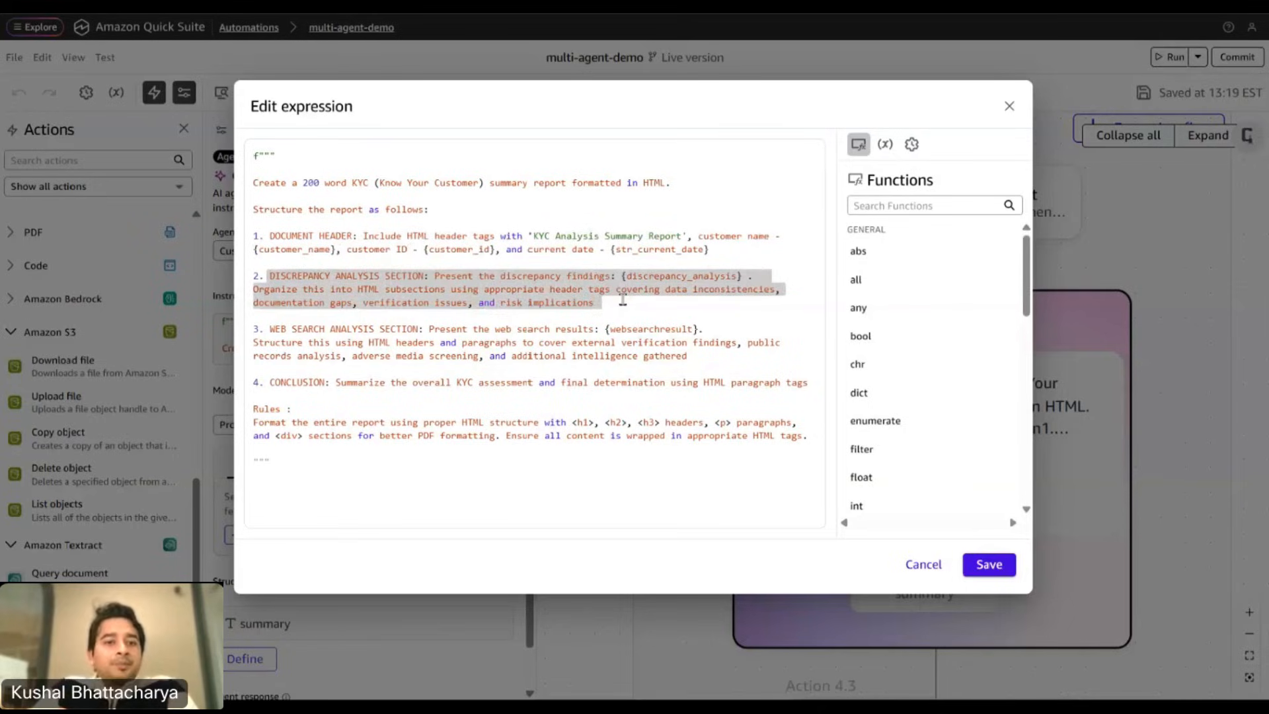
{"action": "left_click_drag", "start_coordinate": [292, 328], "coordinate": [676, 356]}
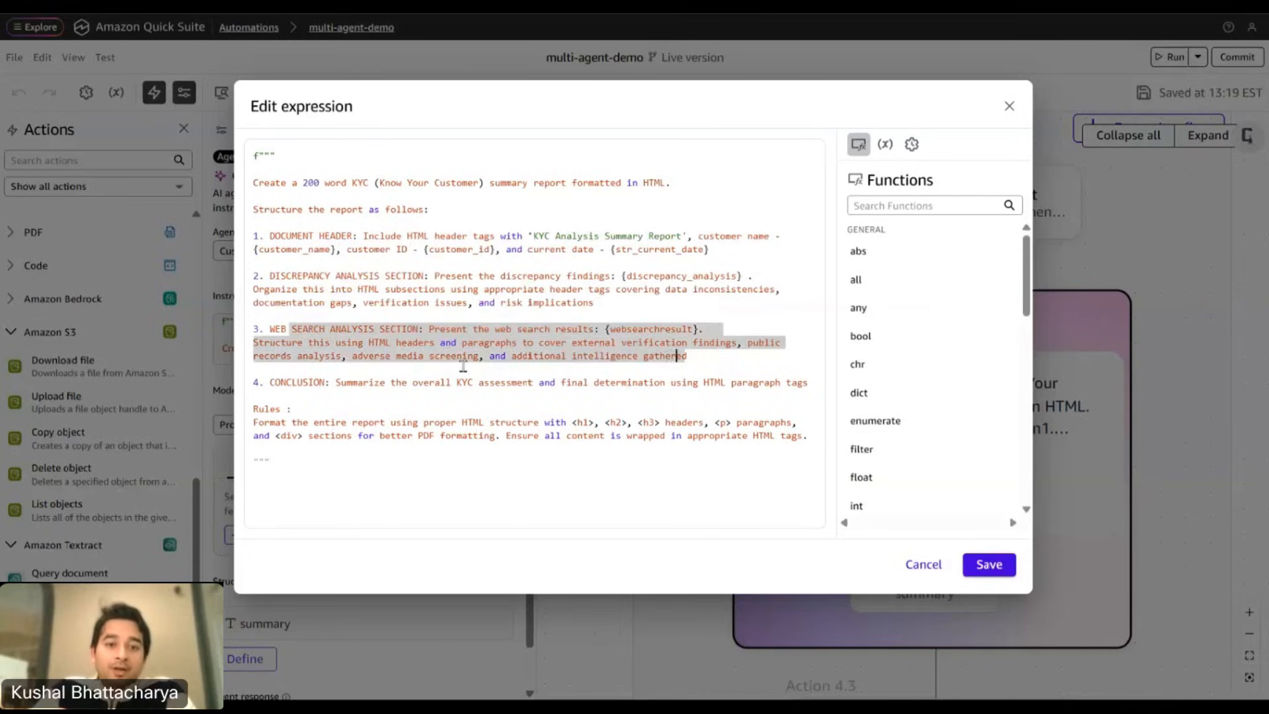
{"action": "left_click_drag", "start_coordinate": [336, 382], "coordinate": [380, 382]}
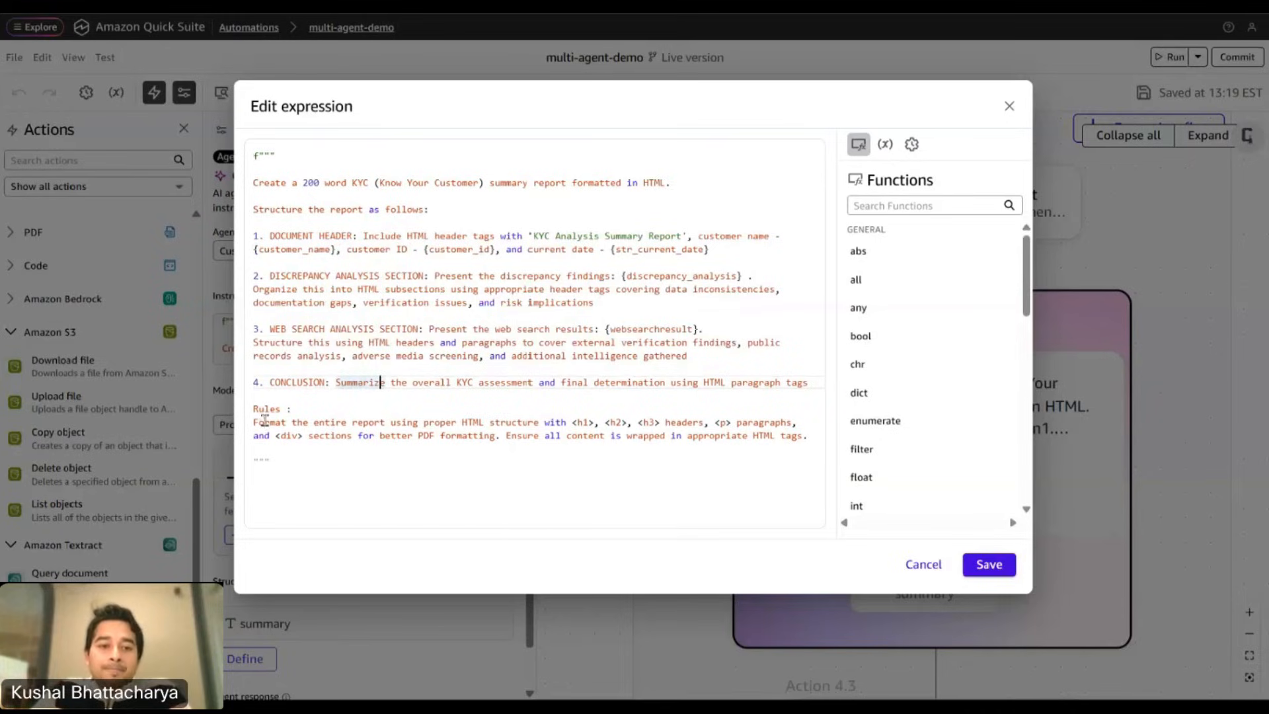
{"action": "left_click_drag", "start_coordinate": [253, 422], "coordinate": [364, 435]}
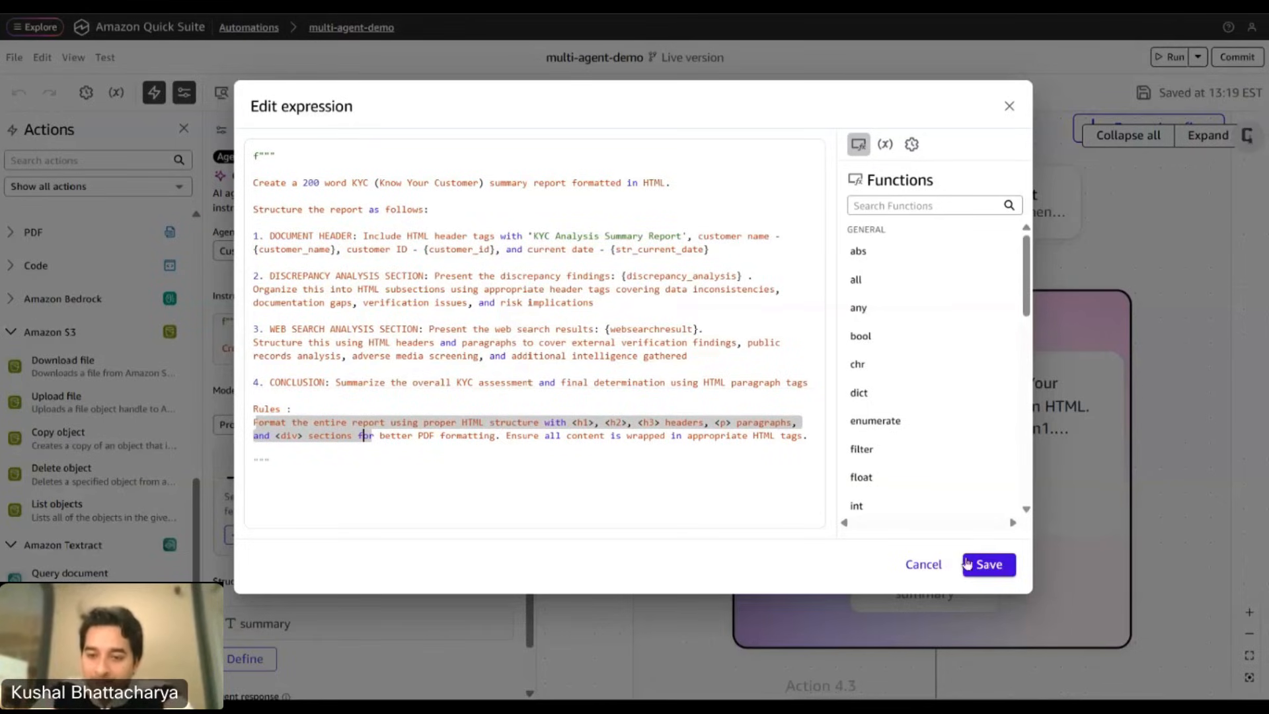
{"action": "left_click", "coordinate": [988, 565]}
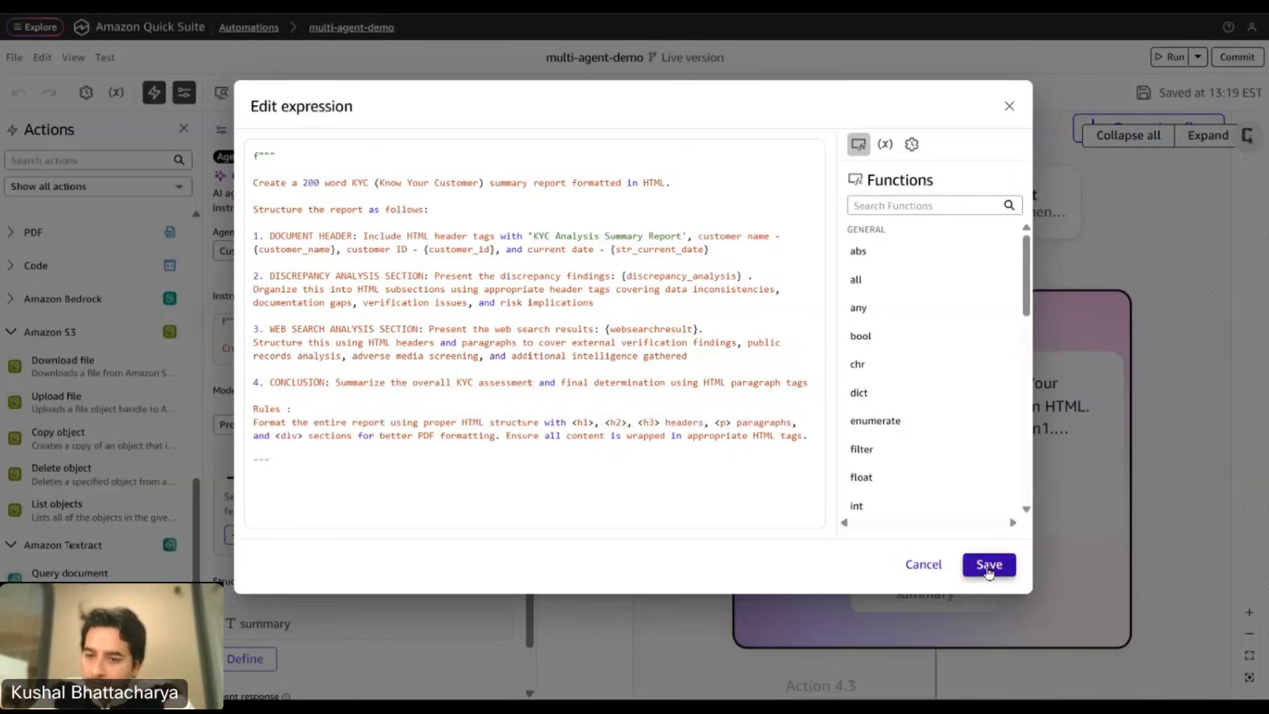
Look over the remaining actions of the Summarize Findings step and collapse it.
{"action": "scroll", "coordinate": [1157, 502], "scroll_direction": "down", "scroll_amount": 2}
{"action": "scroll", "coordinate": [1169, 524], "scroll_direction": "down", "scroll_amount": 2}
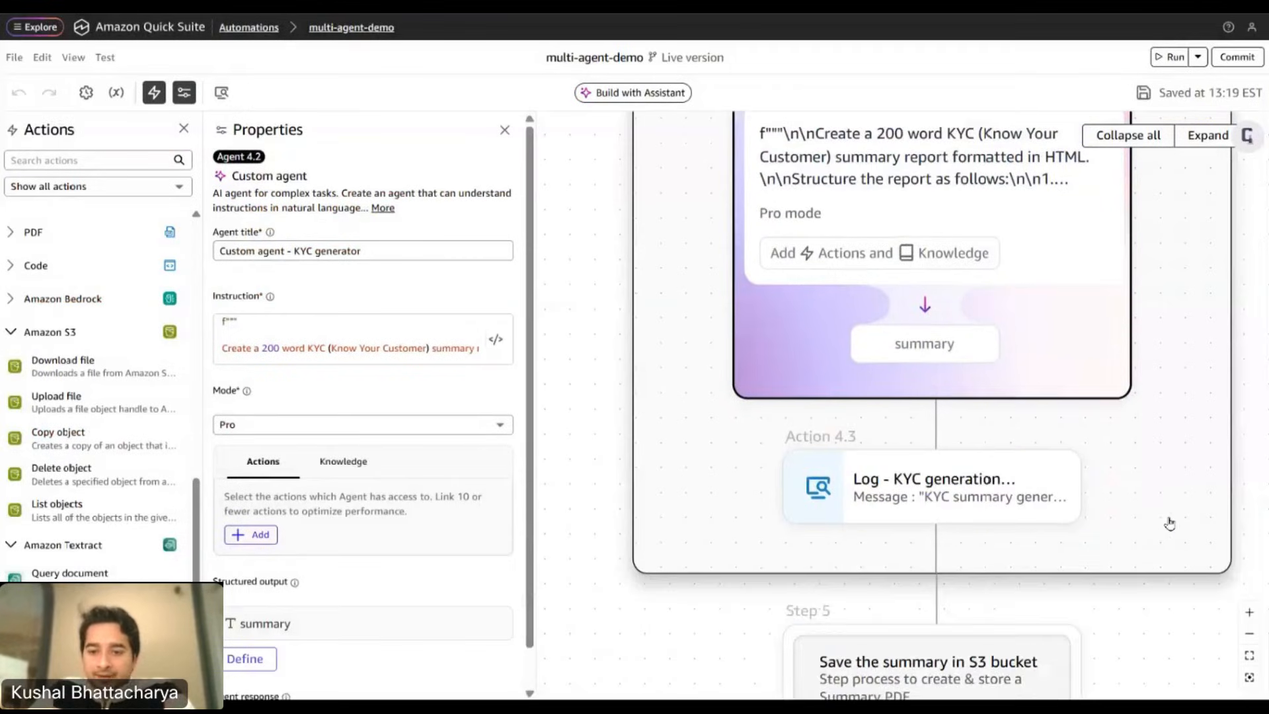
{"action": "scroll", "coordinate": [1048, 450], "scroll_direction": "right", "scroll_amount": 2}
{"action": "scroll", "coordinate": [1026, 483], "scroll_direction": "up", "scroll_amount": 2}
{"action": "scroll", "coordinate": [1026, 483], "scroll_direction": "up", "scroll_amount": 4}
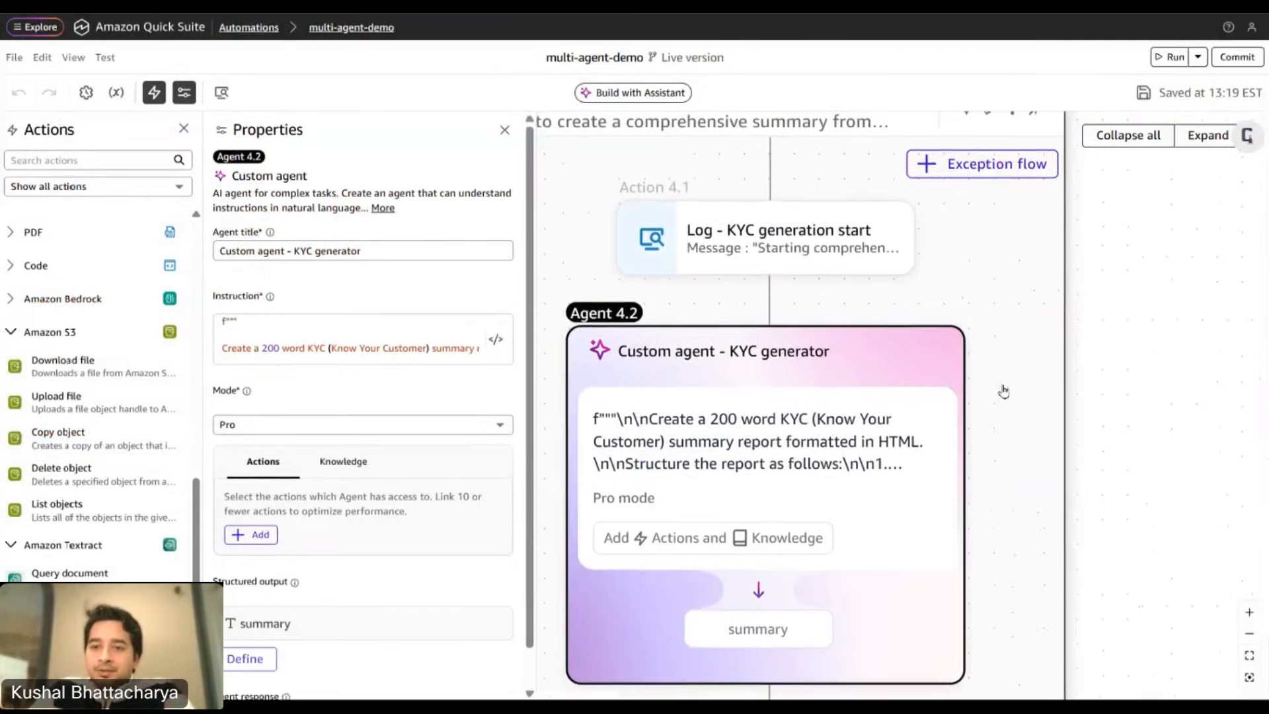
{"action": "left_click", "coordinate": [1037, 194]}
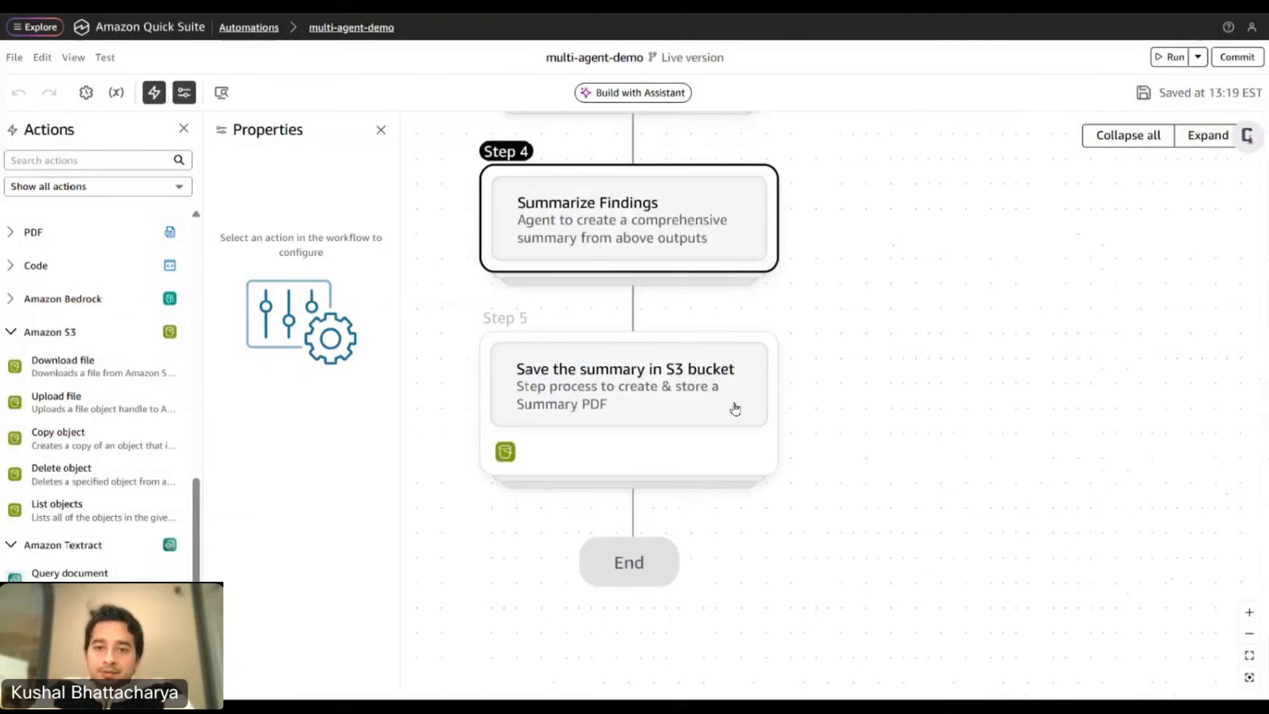
Expand the Save the summary in S3 bucket step and inspect the properties of its Create KYC pdf and UploadFile actions.
{"action": "double_click", "coordinate": [688, 410]}
{"action": "scroll", "coordinate": [1053, 425], "scroll_direction": "down", "scroll_amount": 2}
{"action": "scroll", "coordinate": [1088, 420], "scroll_direction": "left", "scroll_amount": 2}
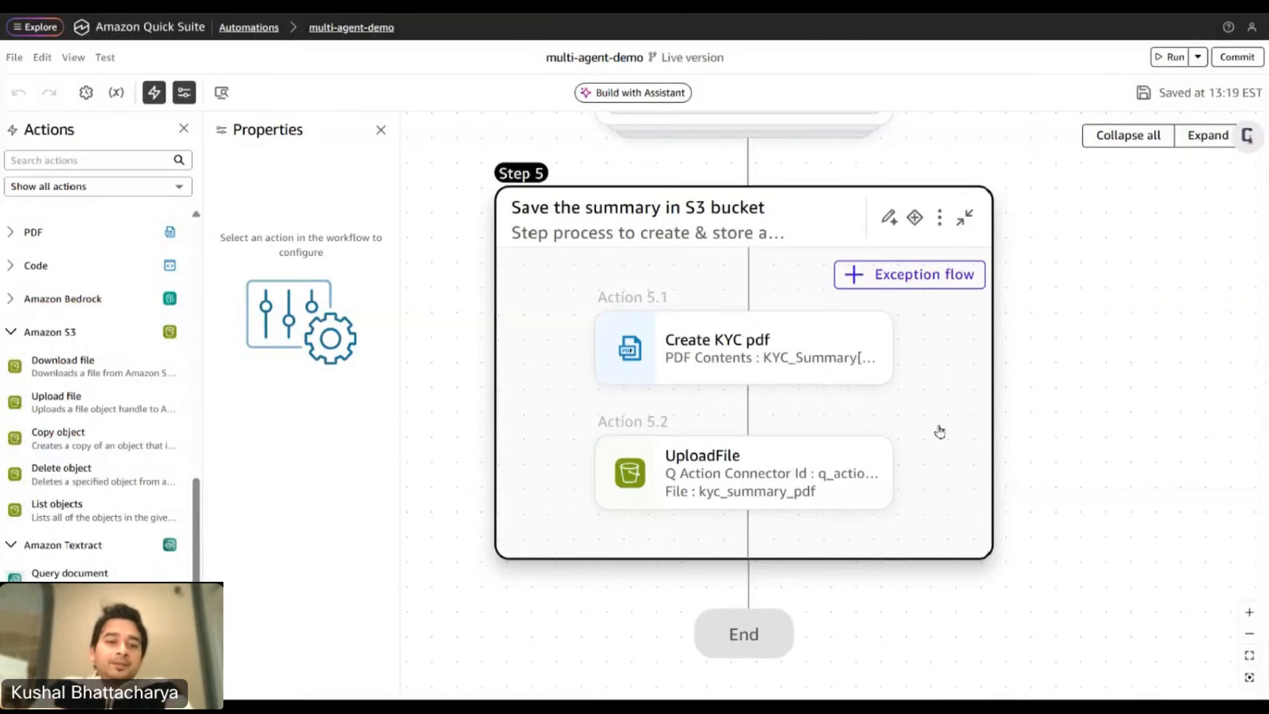
{"action": "left_click", "coordinate": [727, 348]}
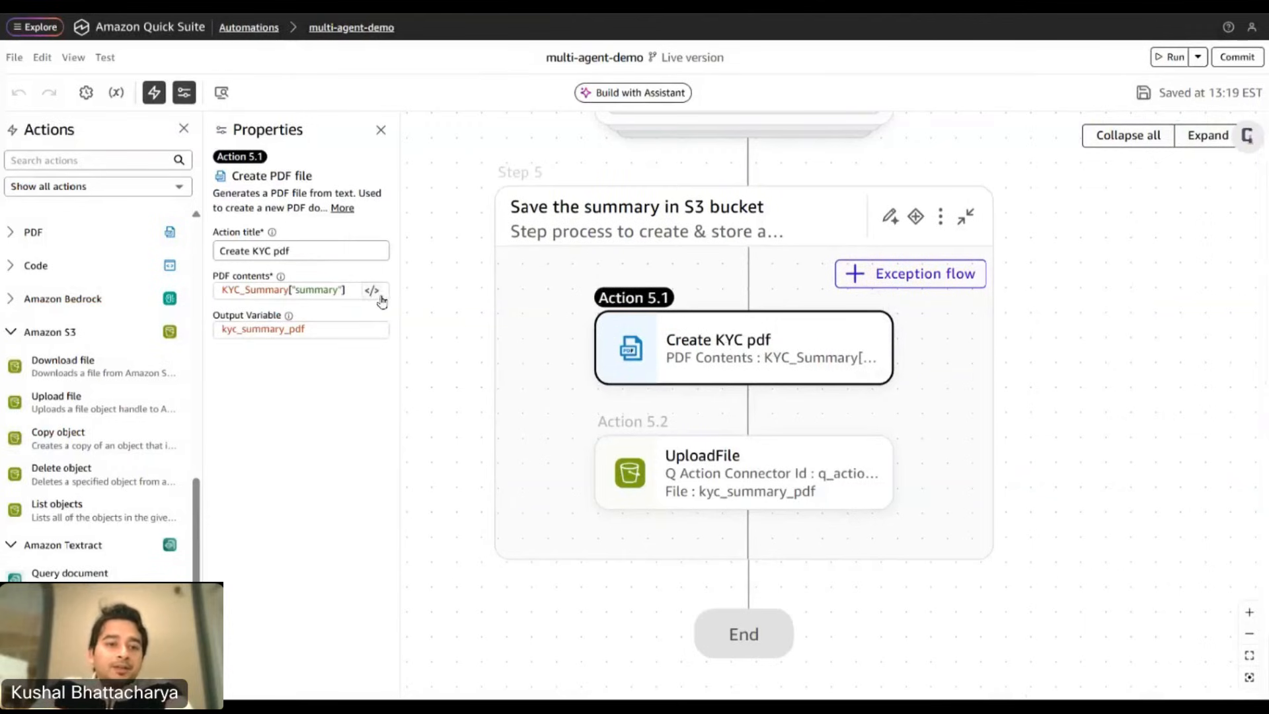
{"action": "left_click", "coordinate": [735, 474]}
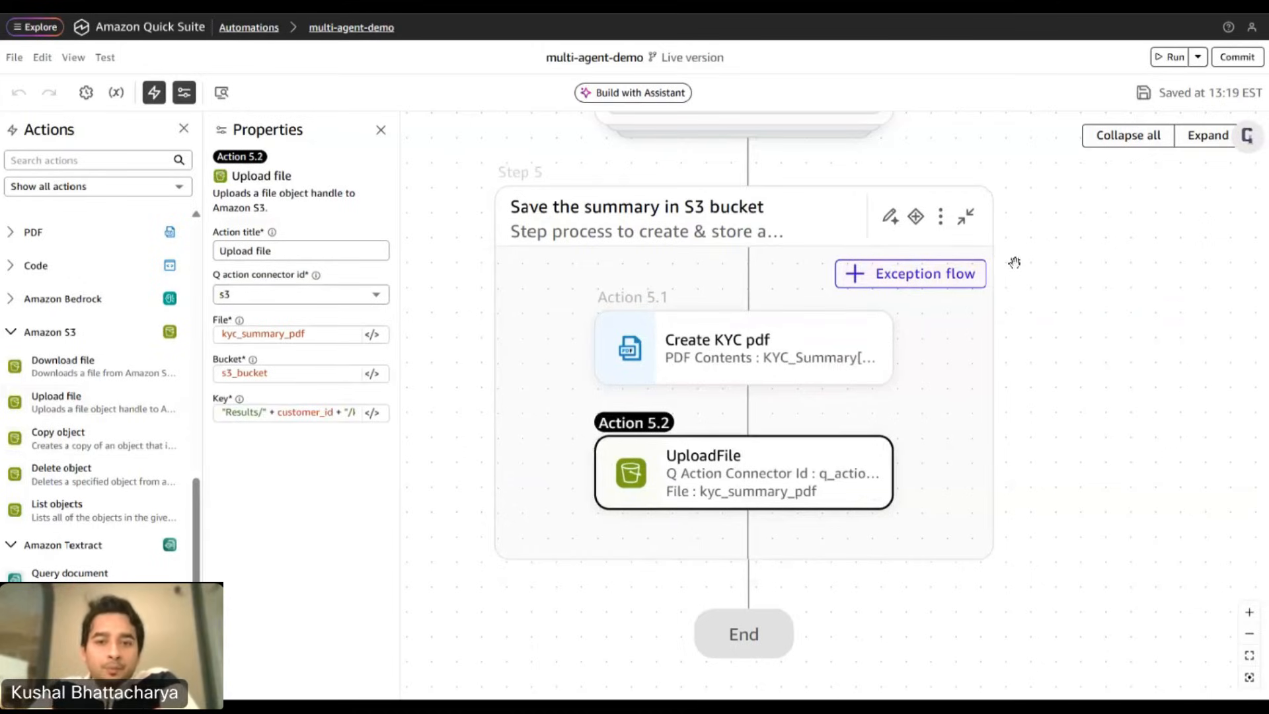
Collapse the Save the summary in S3 bucket step and close the Properties pane.
{"action": "left_click", "coordinate": [964, 220]}
{"action": "scroll", "coordinate": [991, 430], "scroll_direction": "up", "scroll_amount": 6}
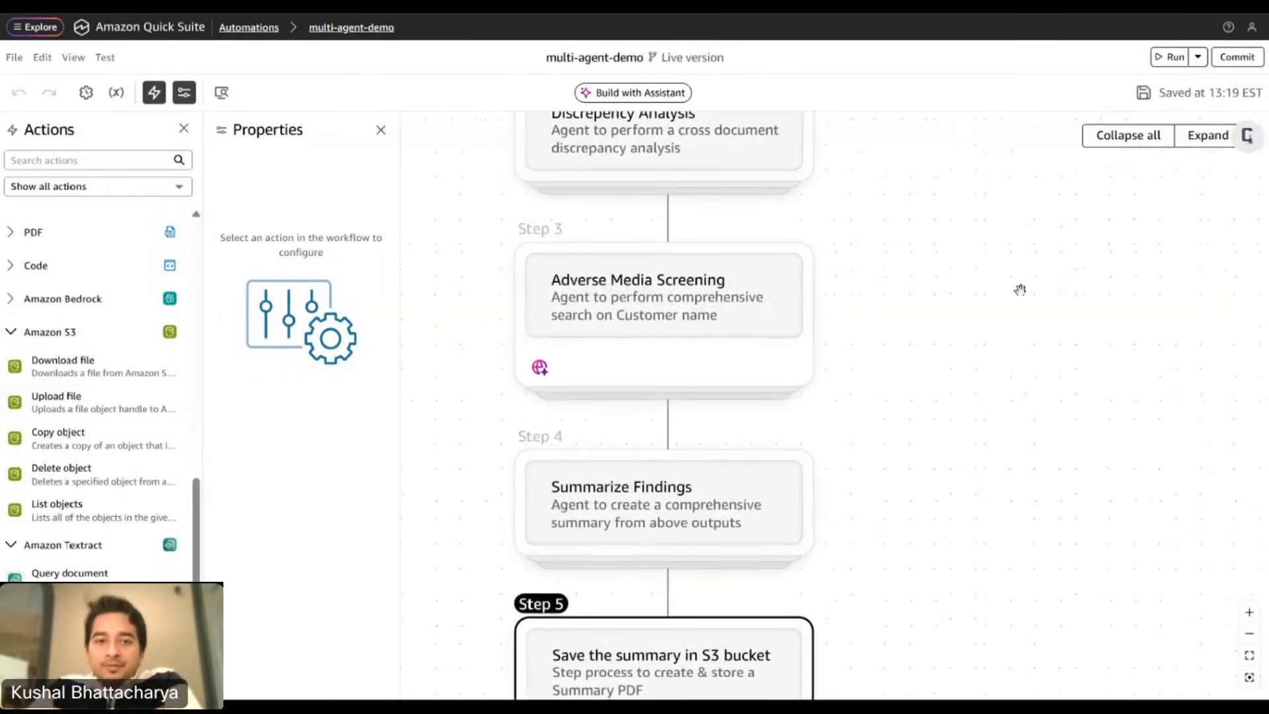
{"action": "scroll", "coordinate": [1020, 289], "scroll_direction": "up", "scroll_amount": 7}
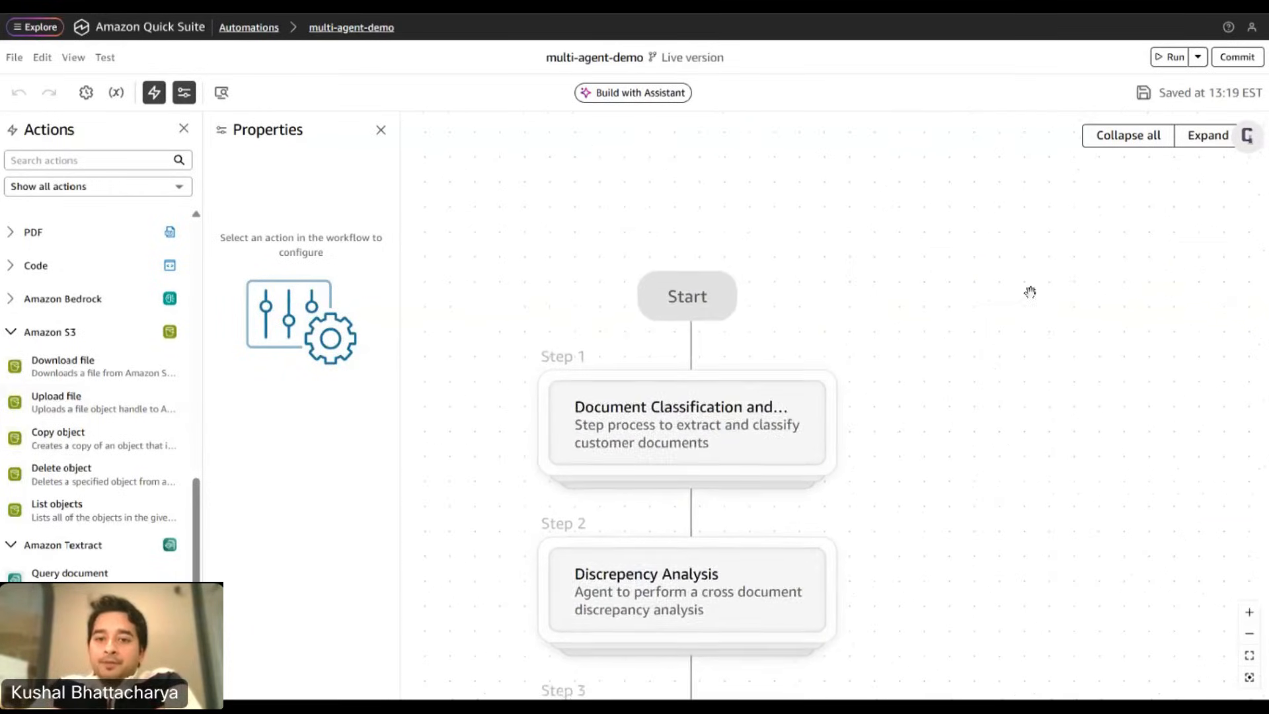
{"action": "scroll", "coordinate": [1030, 291], "scroll_direction": "down", "scroll_amount": 3}
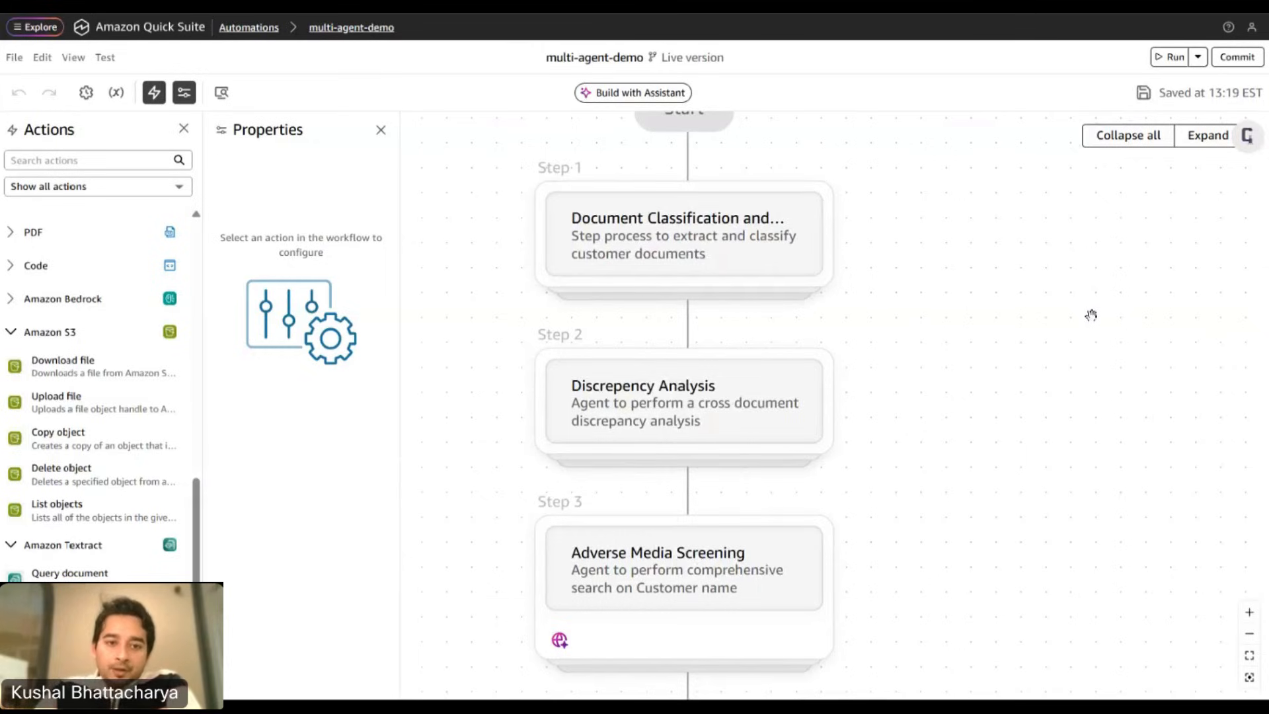
{"action": "left_click", "coordinate": [381, 129]}
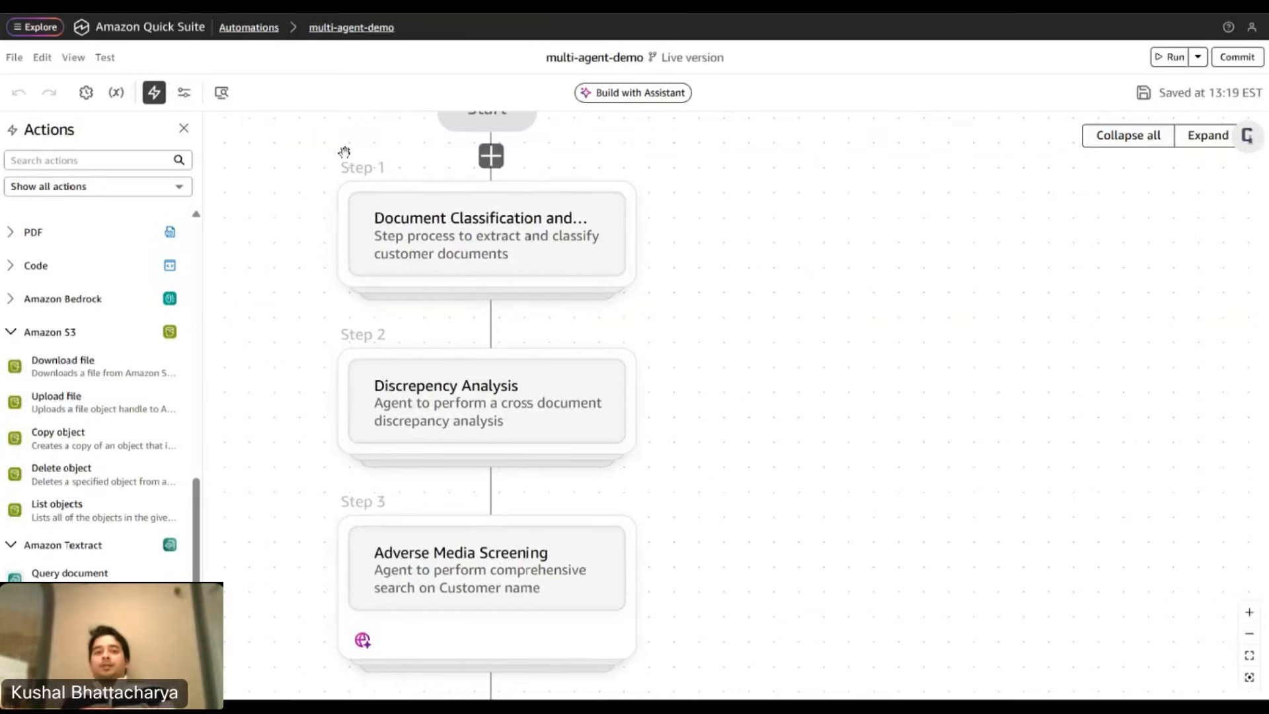
Run the multi-agent-demo automation and widen the Test pane that holds the run's logs.
{"action": "left_click", "coordinate": [1170, 58]}
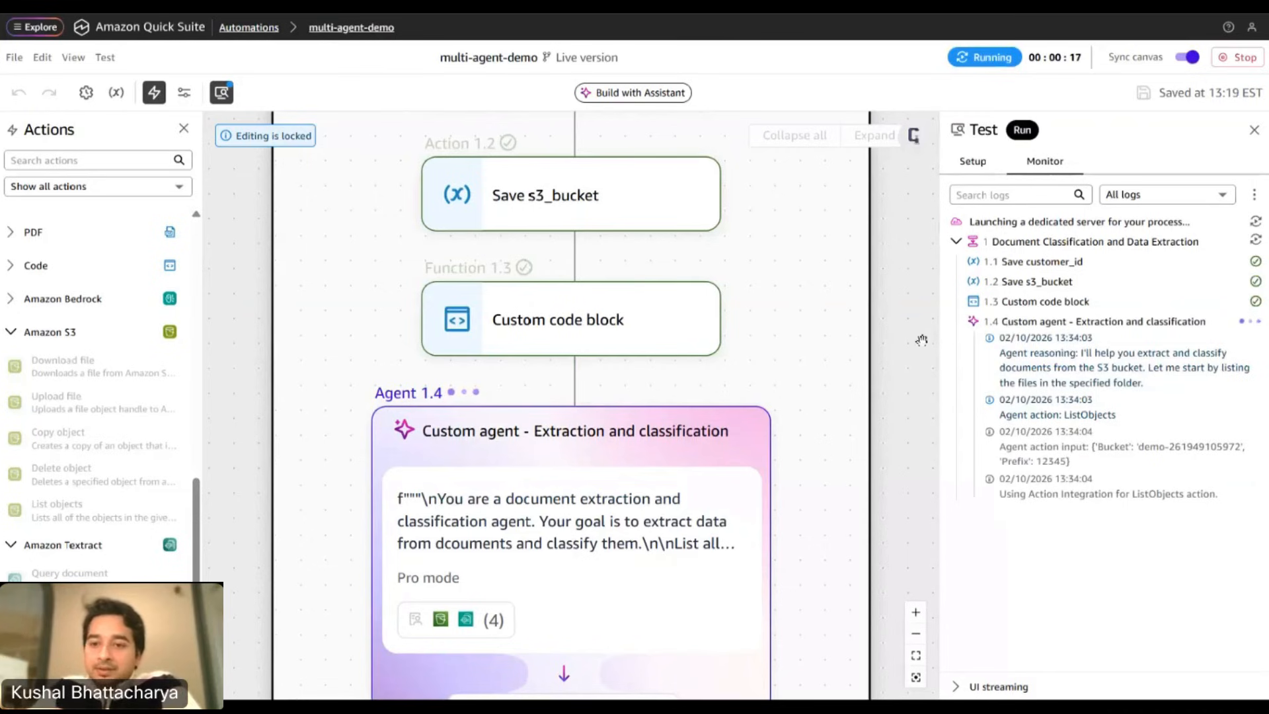
{"action": "left_click_drag", "start_coordinate": [940, 339], "coordinate": [869, 339]}
{"action": "scroll", "coordinate": [989, 374], "scroll_direction": "down", "scroll_amount": 5}
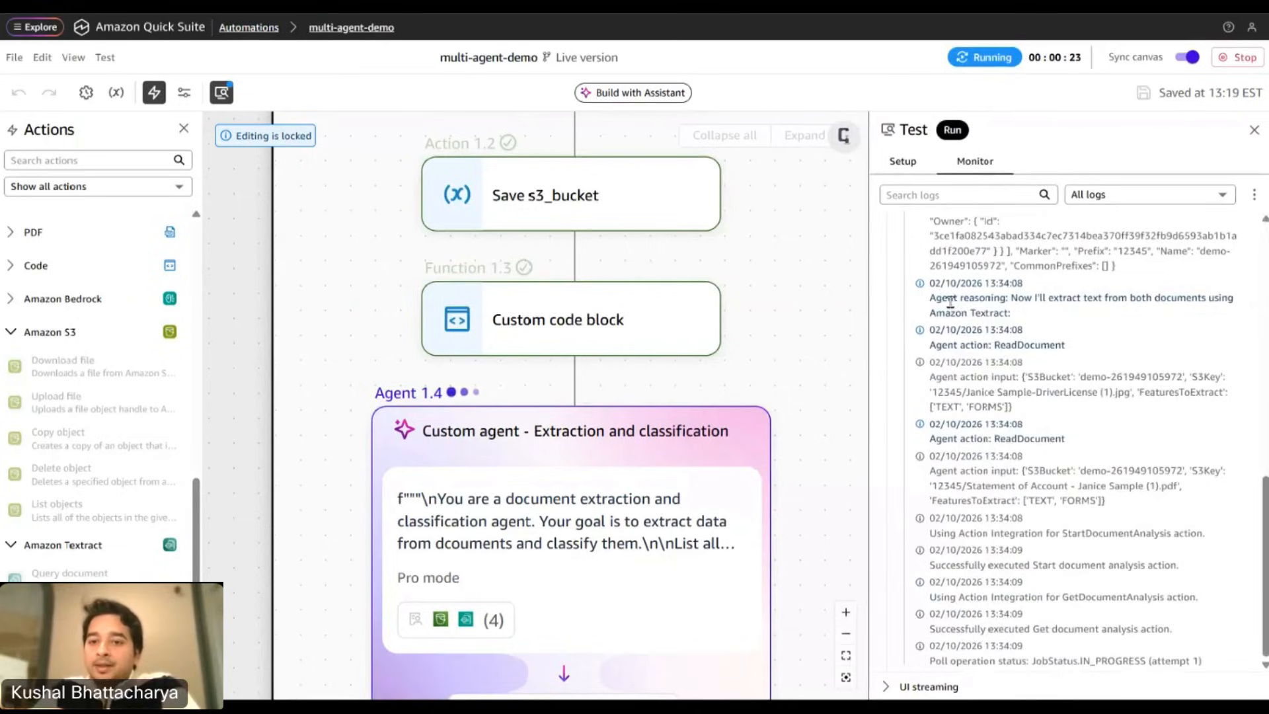
Examine the Extraction and classification agent's reasoning and its ReadDocument actions in the run log.
{"action": "left_click_drag", "start_coordinate": [950, 296], "coordinate": [1009, 309]}
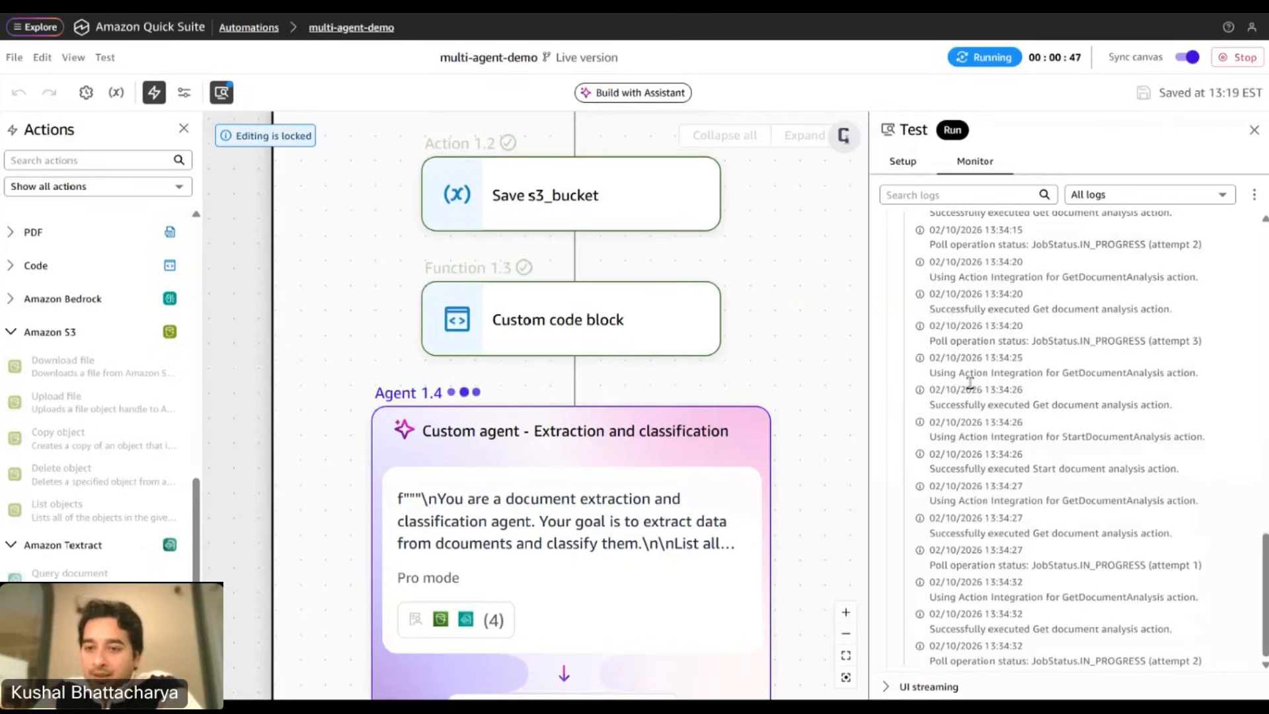
{"action": "scroll", "coordinate": [969, 382], "scroll_direction": "up", "scroll_amount": 5}
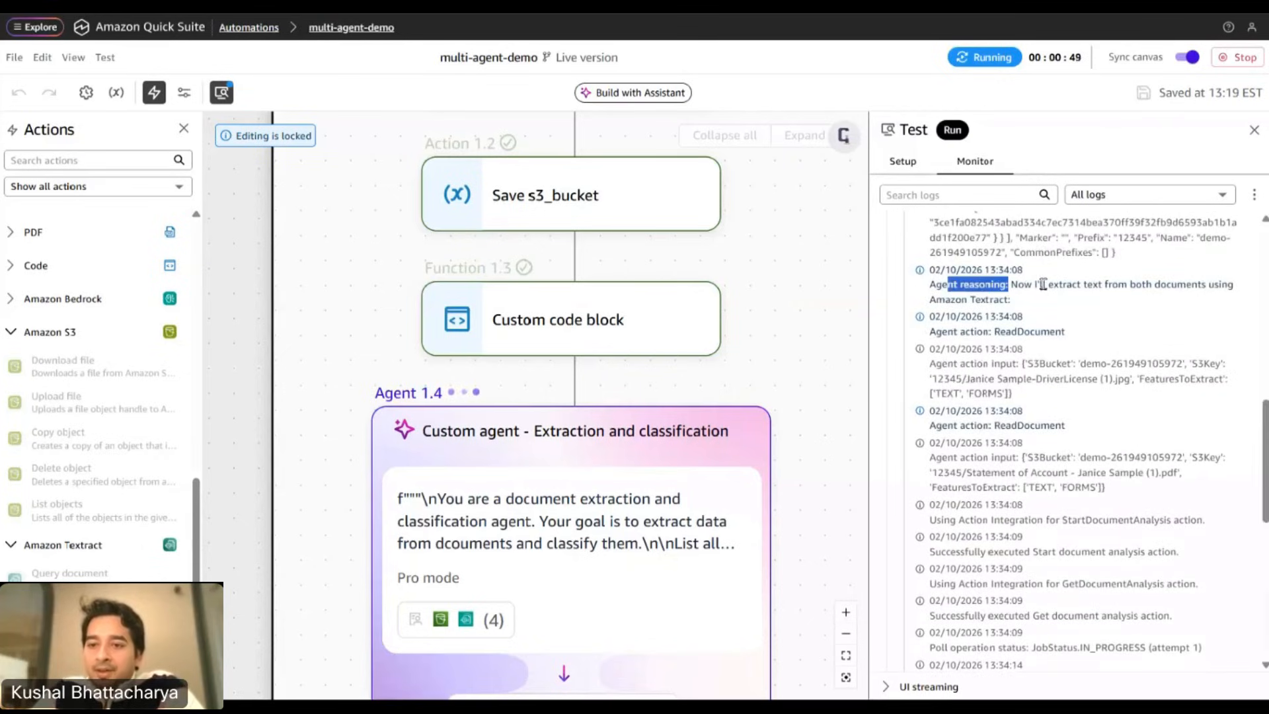
{"action": "double_click", "coordinate": [1004, 332]}
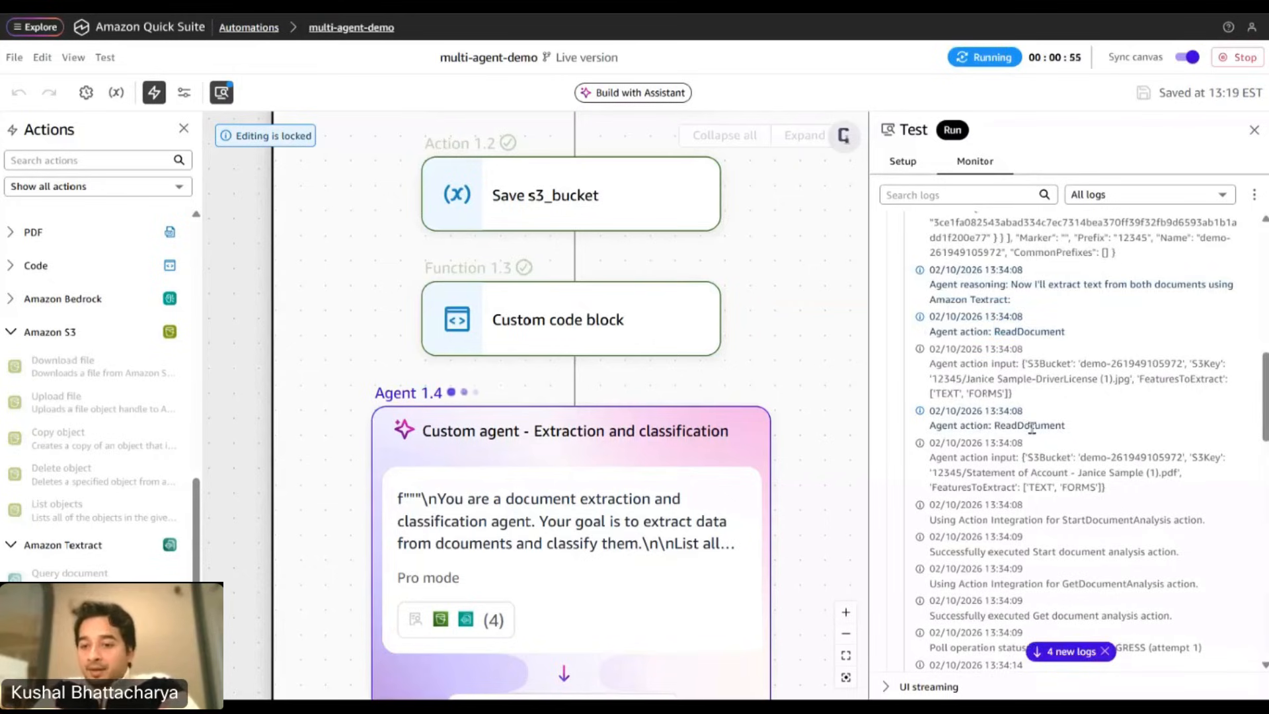
{"action": "double_click", "coordinate": [1029, 426]}
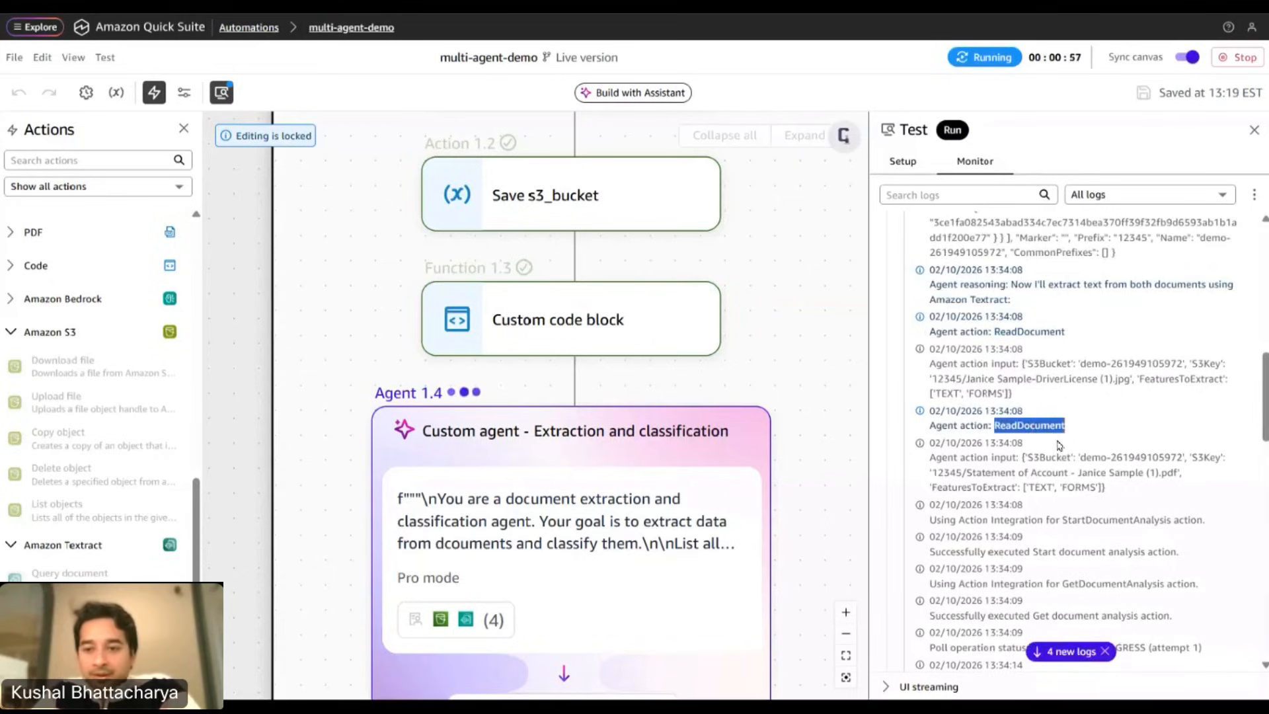
Examine the logged text output and classification reasoning of the extraction agent, and the Discrepancy Analysis agent's reasoning.
{"action": "scroll", "coordinate": [1055, 437], "scroll_direction": "down", "scroll_amount": 10}
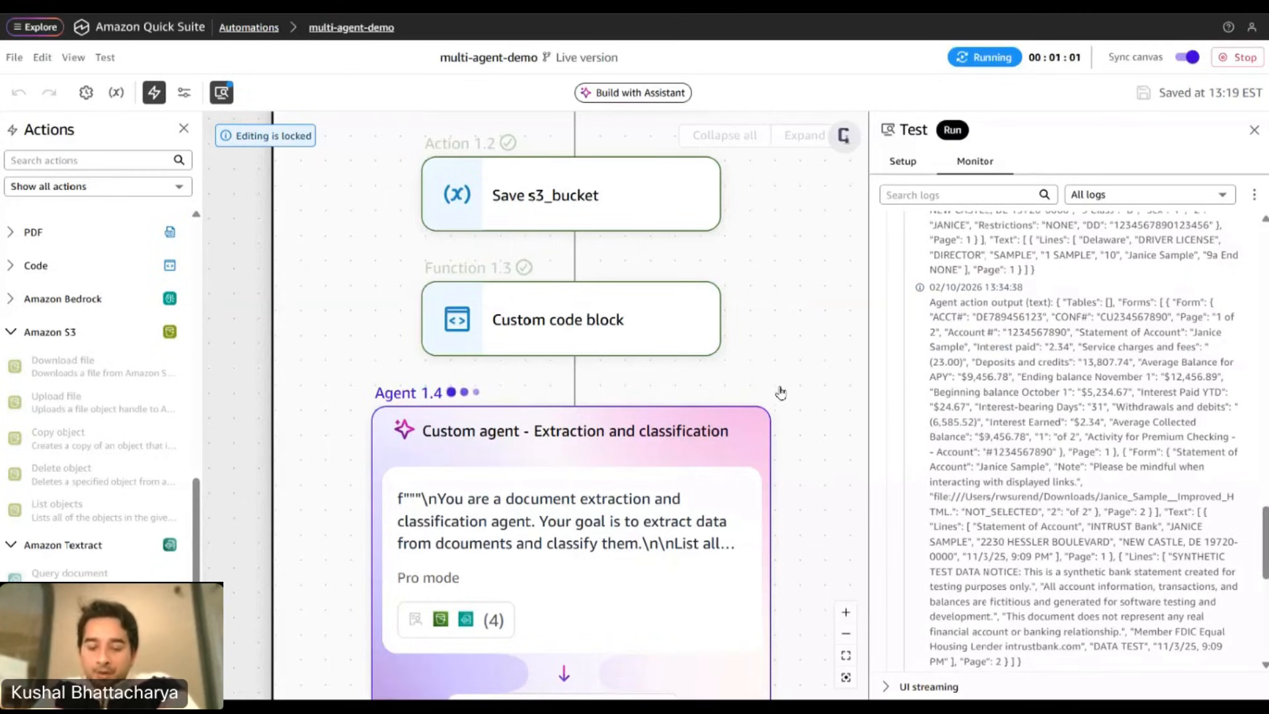
{"action": "scroll", "coordinate": [1032, 376], "scroll_direction": "down", "scroll_amount": 5}
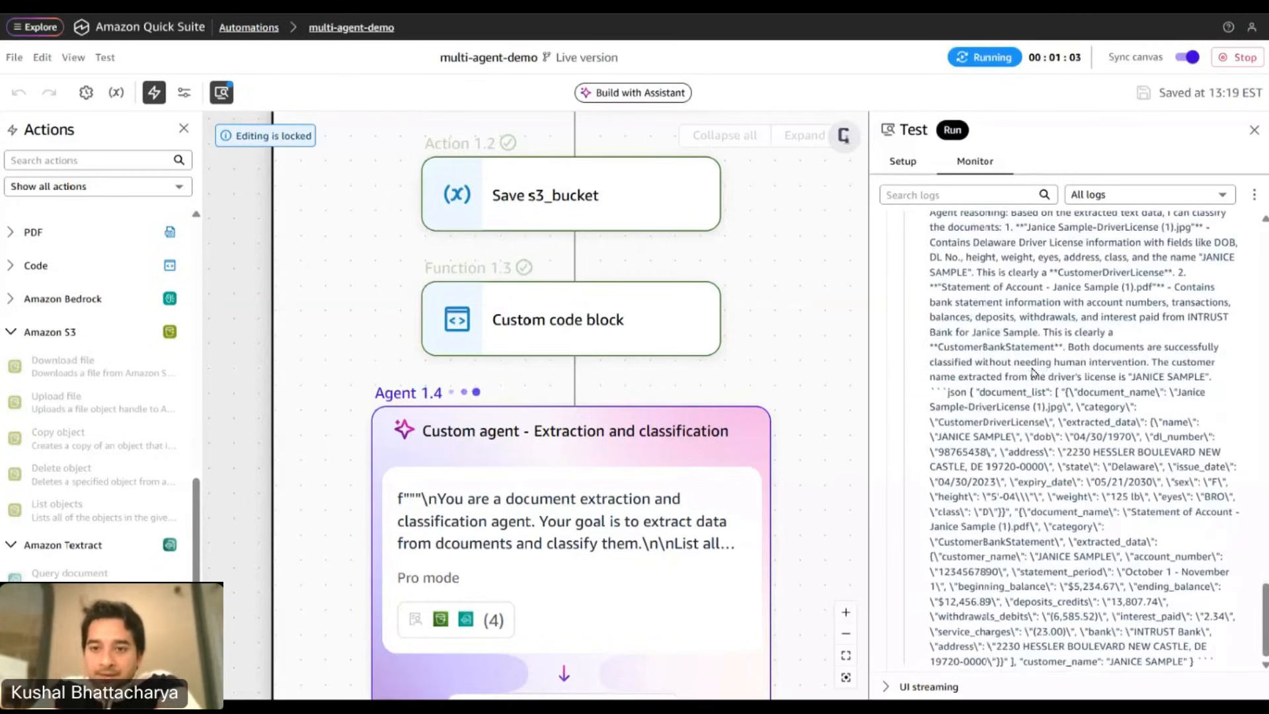
{"action": "scroll", "coordinate": [993, 385], "scroll_direction": "up", "scroll_amount": 4}
{"action": "scroll", "coordinate": [1028, 395], "scroll_direction": "down", "scroll_amount": 3}
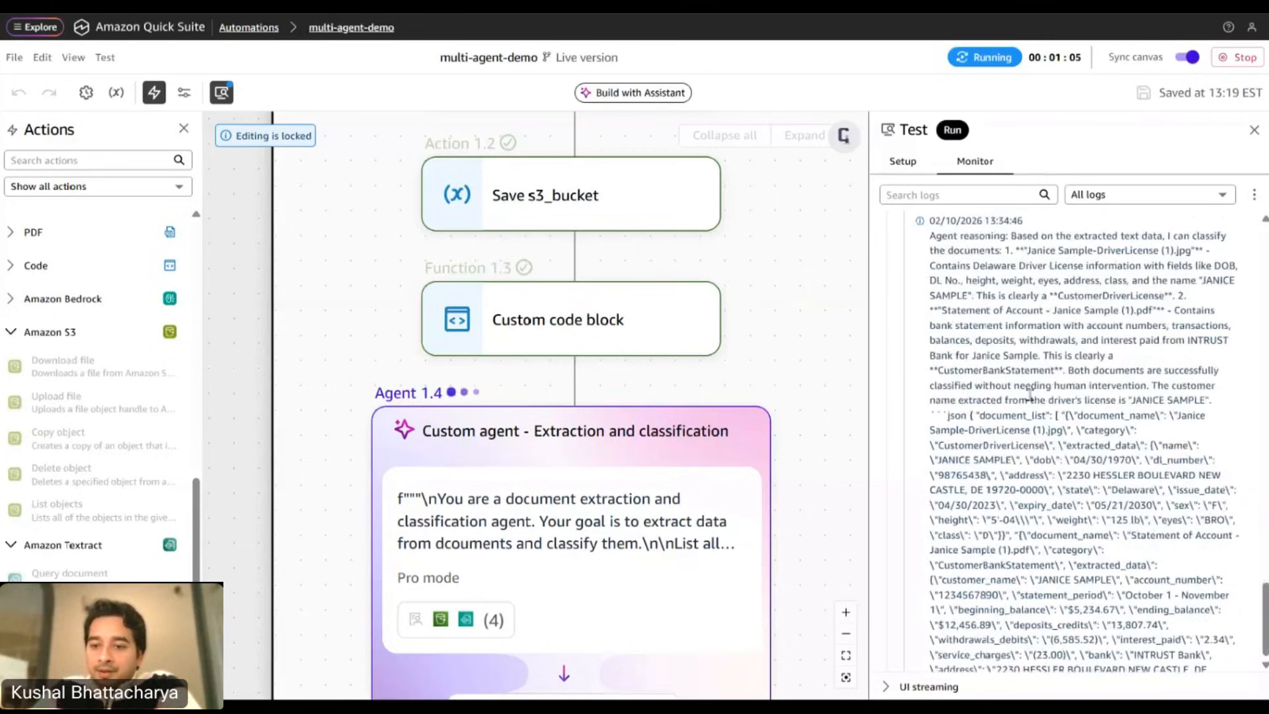
{"action": "scroll", "coordinate": [1029, 396], "scroll_direction": "down", "scroll_amount": 1}
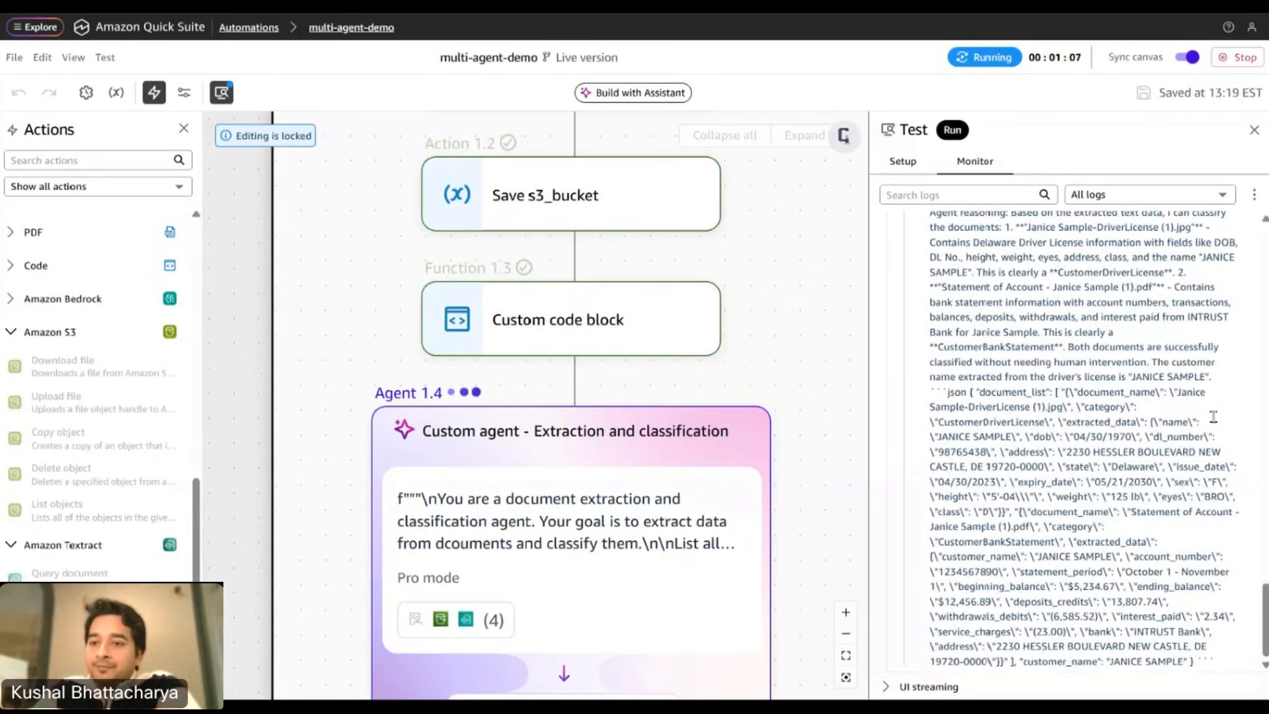
{"action": "scroll", "coordinate": [1103, 333], "scroll_direction": "up", "scroll_amount": 3}
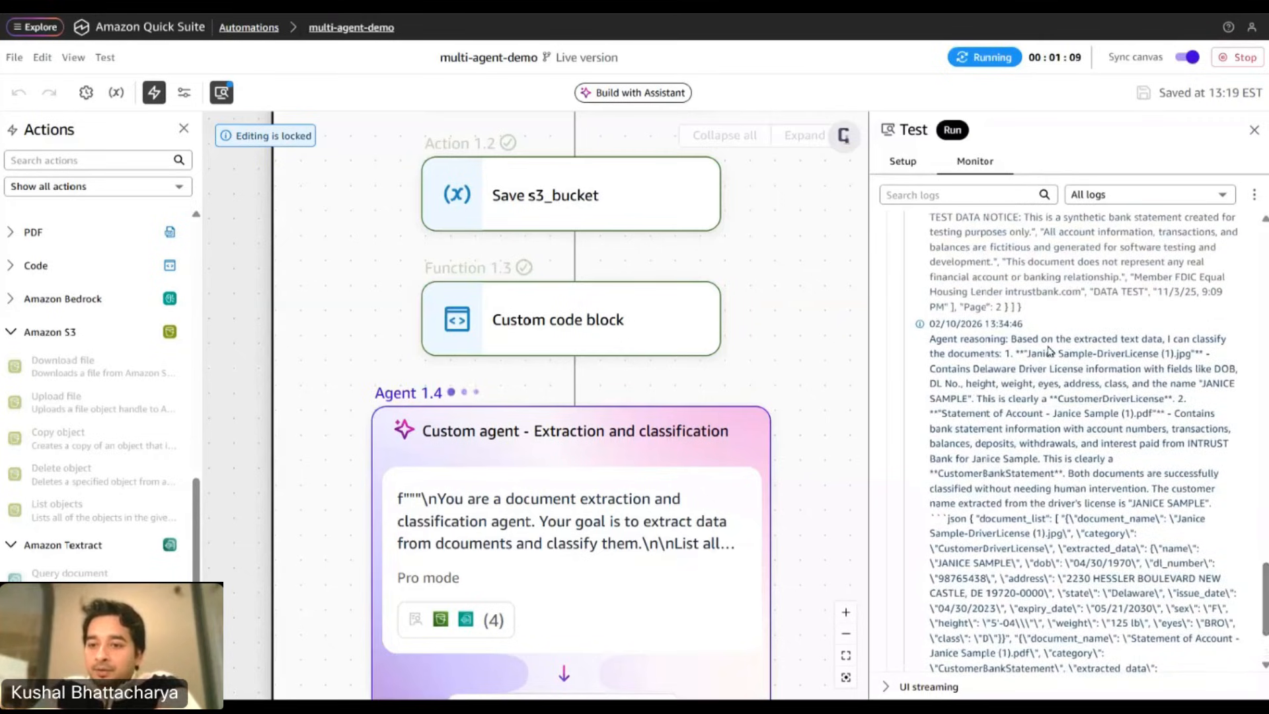
{"action": "left_click_drag", "start_coordinate": [1075, 352], "coordinate": [1069, 340]}
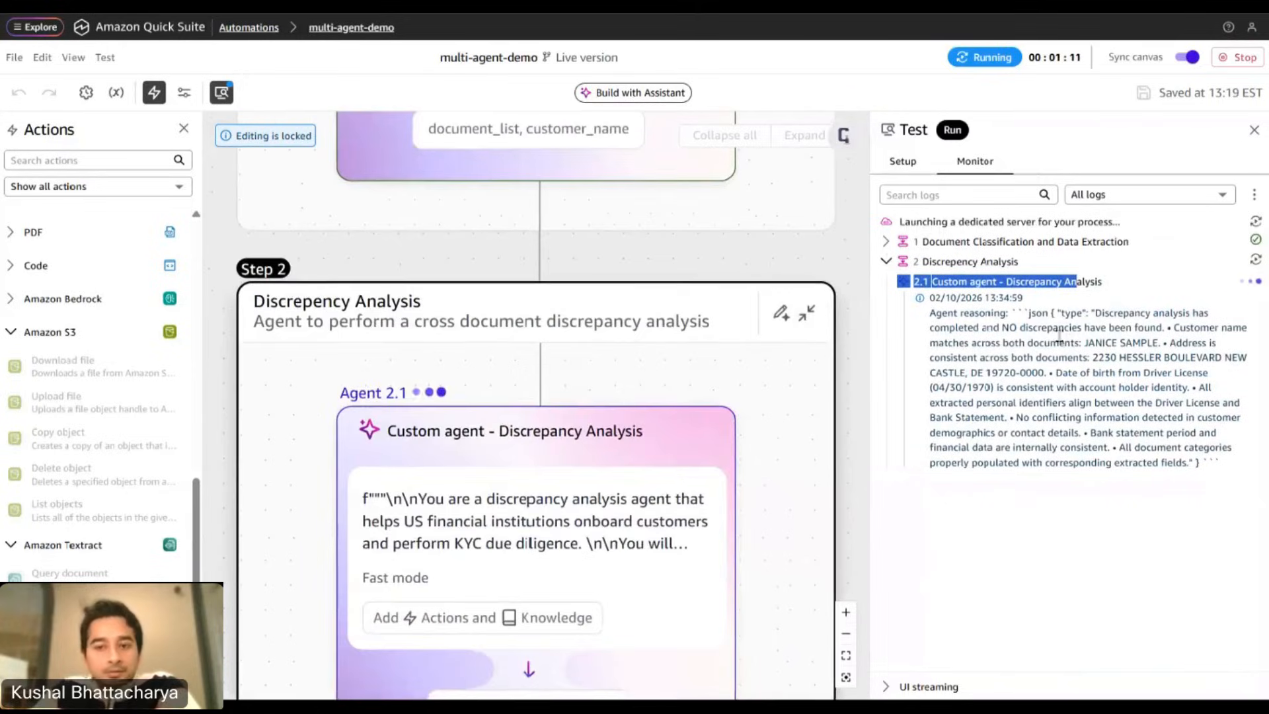
{"action": "left_click", "coordinate": [1006, 337]}
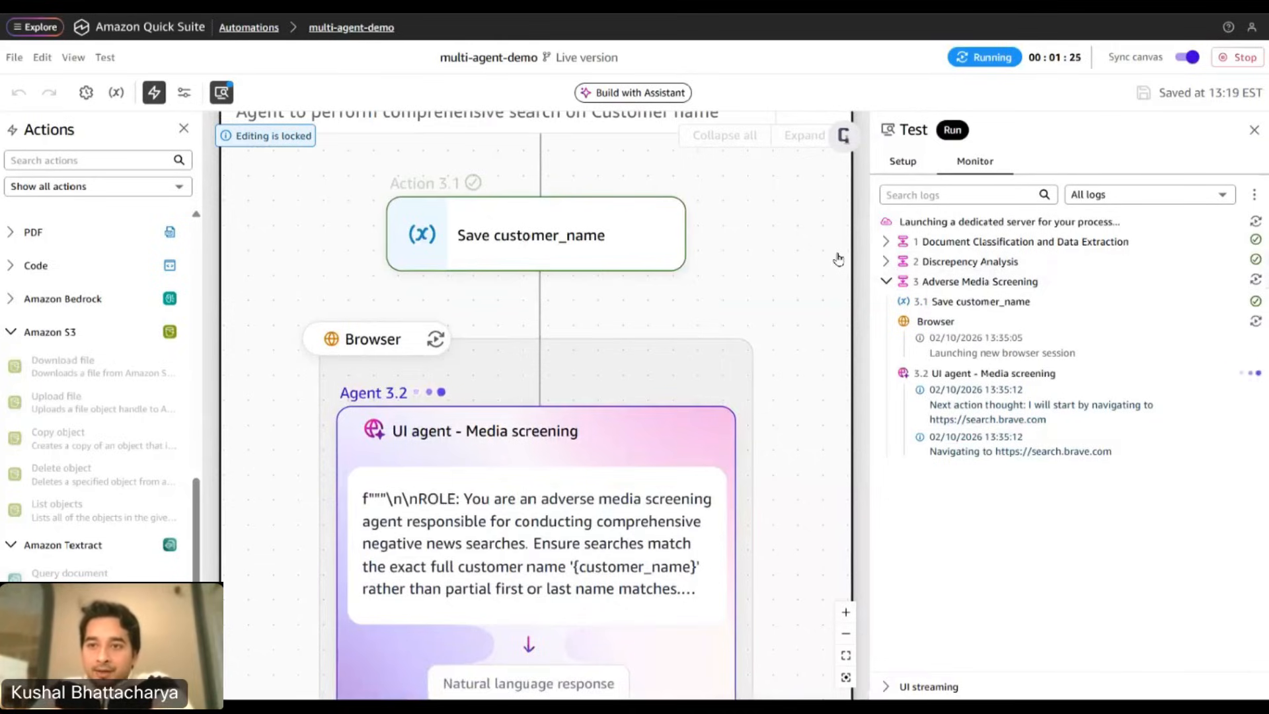
Watch the Media screening agent's browser session in the UI streaming view at full screen and return to the run logs.
{"action": "mouse_move", "coordinate": [1039, 317]}
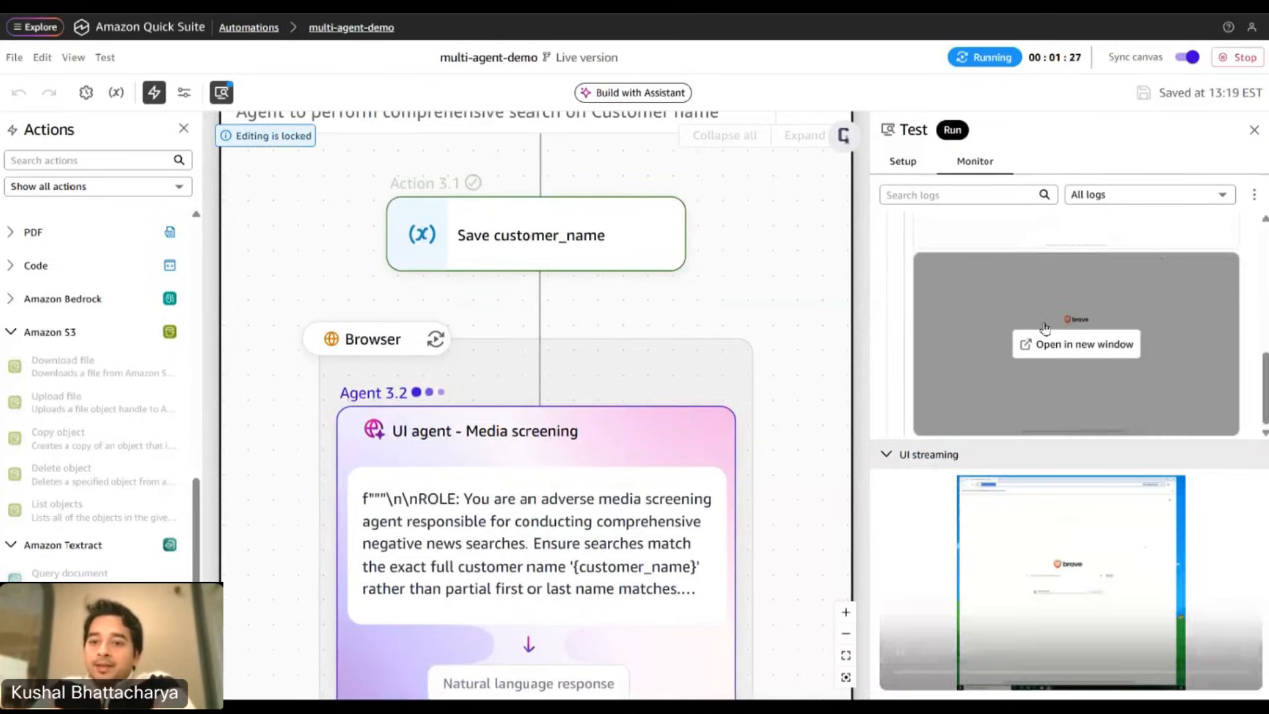
{"action": "mouse_move", "coordinate": [1123, 581]}
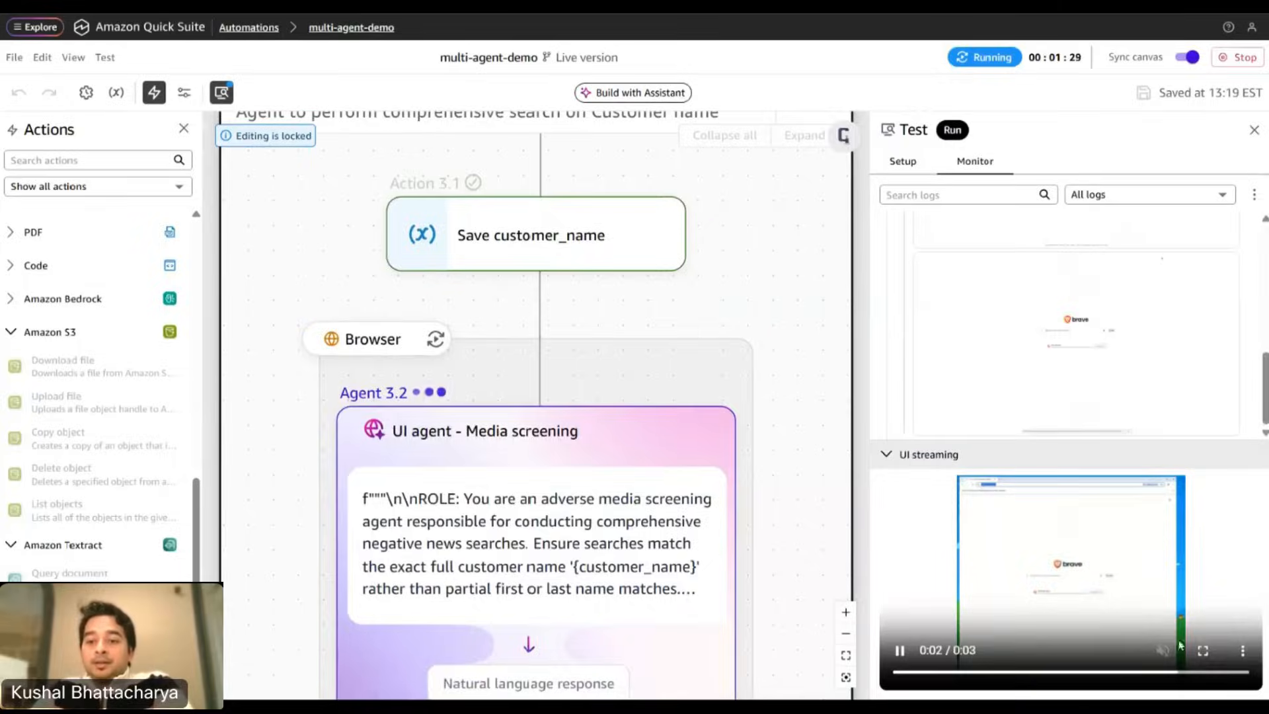
{"action": "left_click", "coordinate": [1202, 652]}
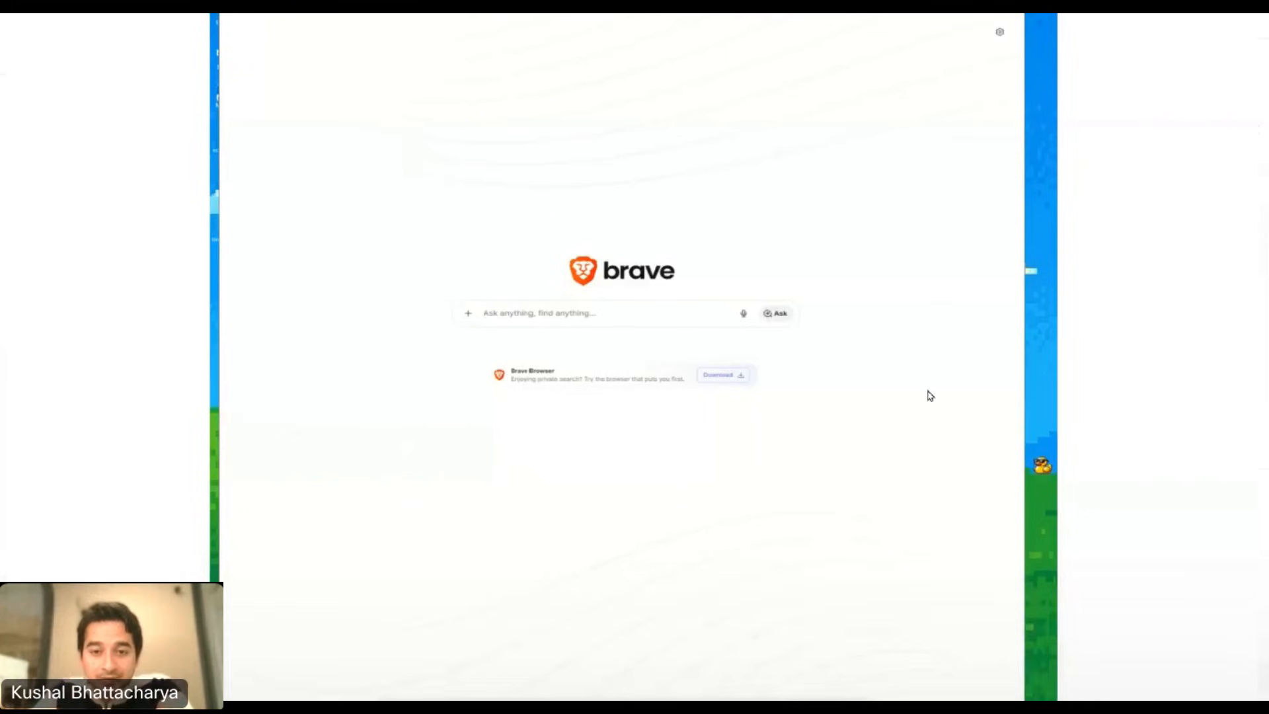
{"action": "left_click", "coordinate": [1179, 692]}
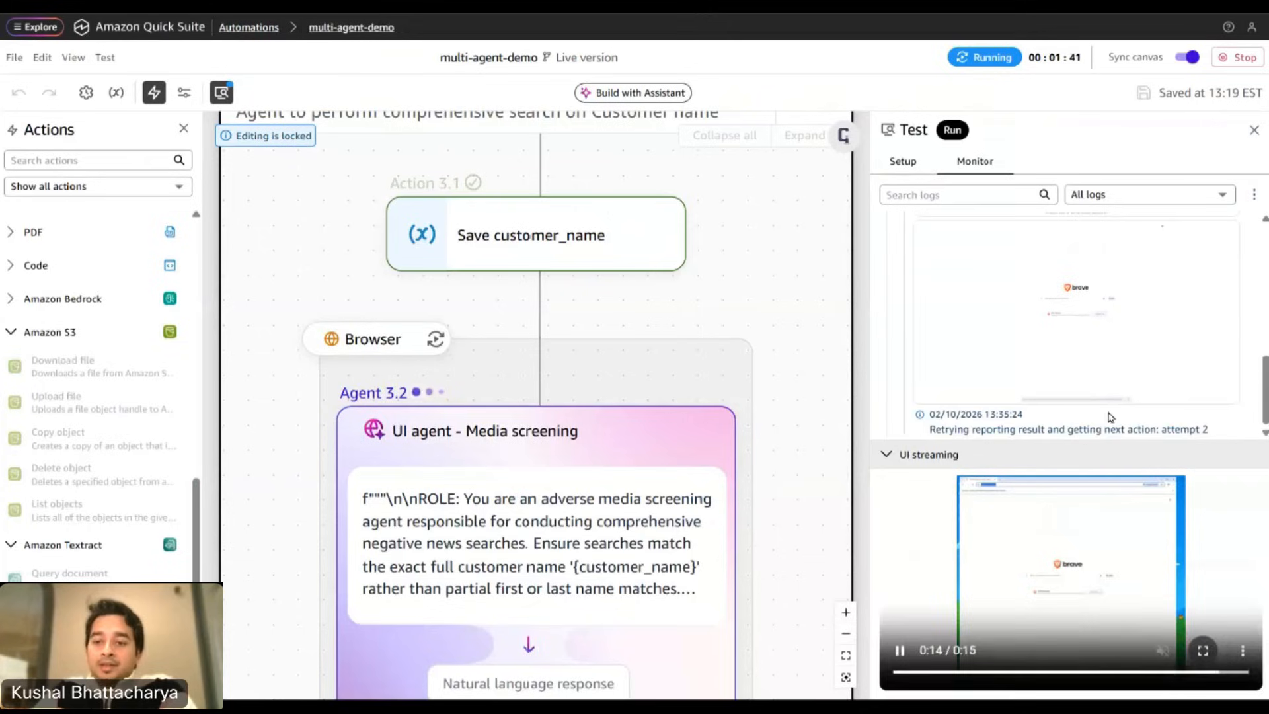
{"action": "mouse_move", "coordinate": [1099, 311]}
{"action": "scroll", "coordinate": [1114, 332], "scroll_direction": "up", "scroll_amount": 3}
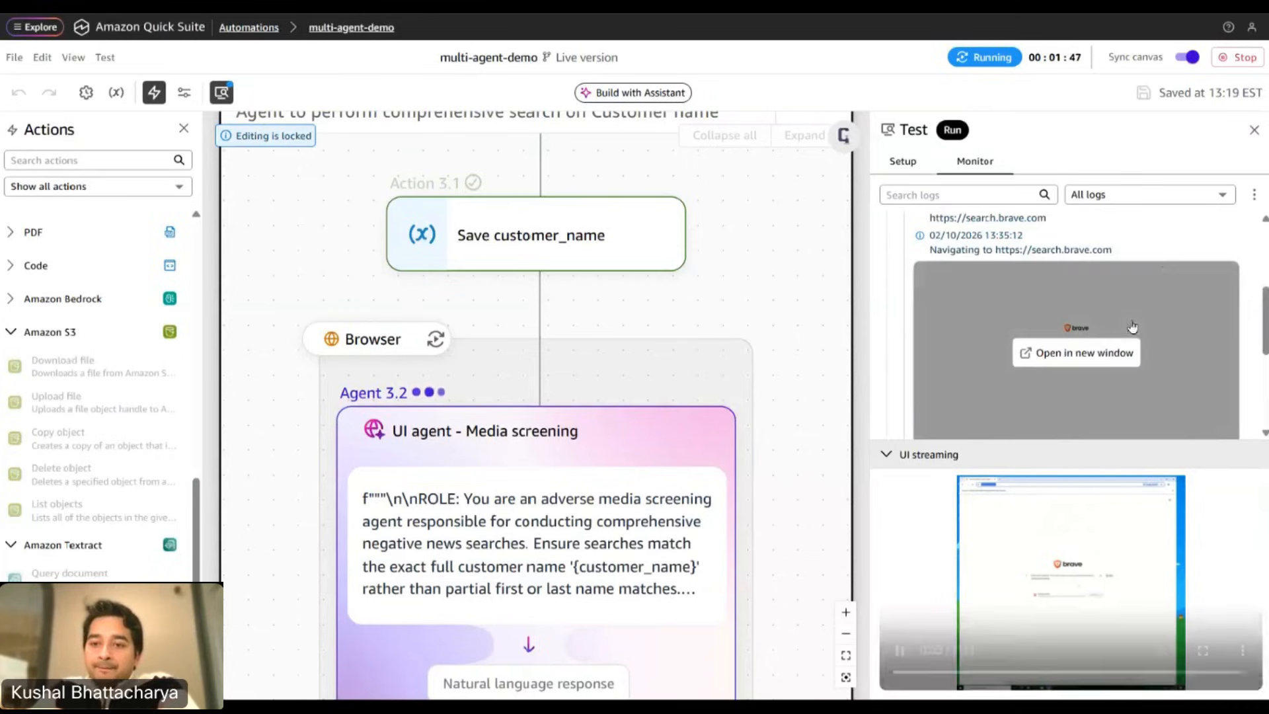
{"action": "scroll", "coordinate": [1132, 326], "scroll_direction": "up", "scroll_amount": 5}
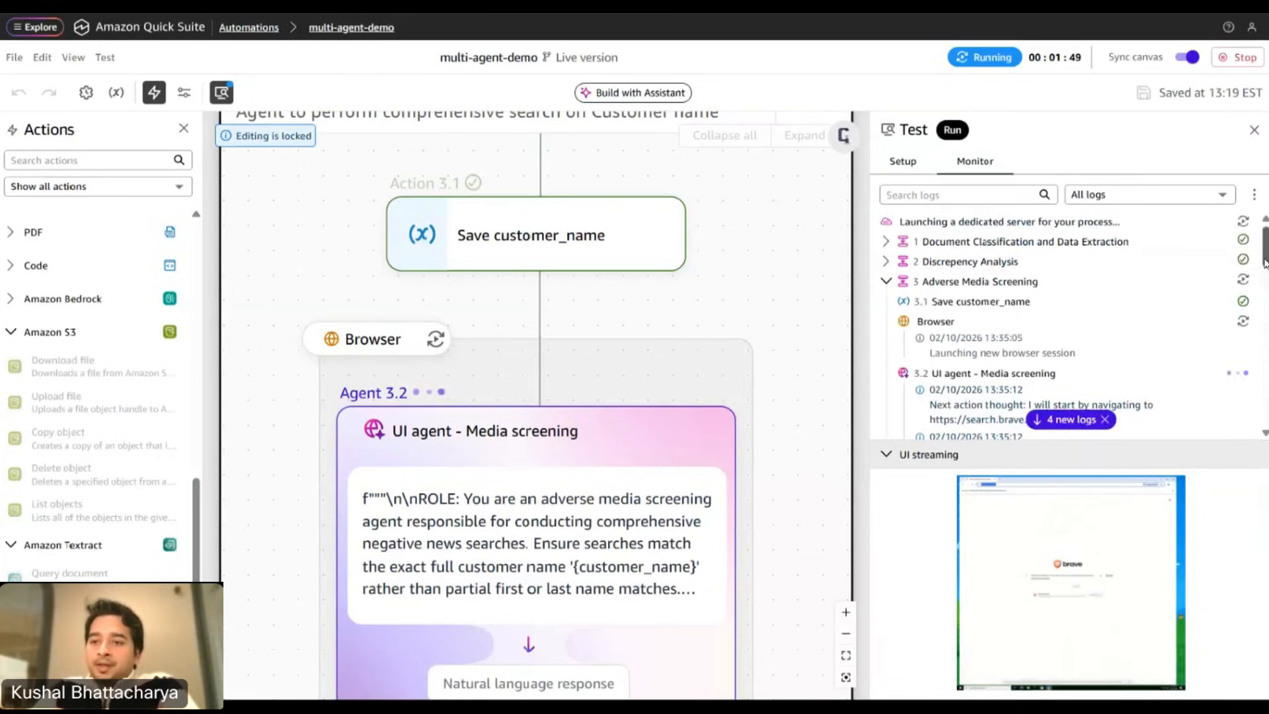
{"action": "scroll", "coordinate": [1156, 318], "scroll_direction": "down", "scroll_amount": 2}
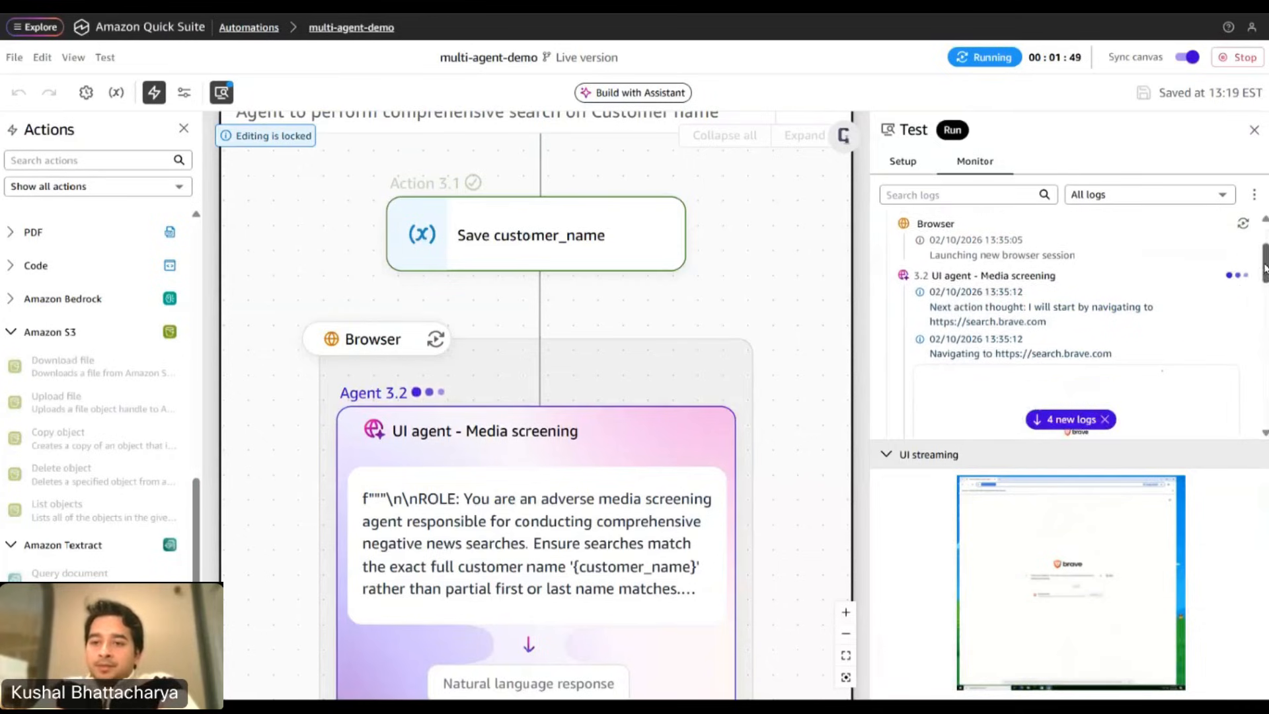
{"action": "left_click_drag", "start_coordinate": [1032, 301], "coordinate": [1136, 318]}
{"action": "left_click", "coordinate": [1028, 317]}
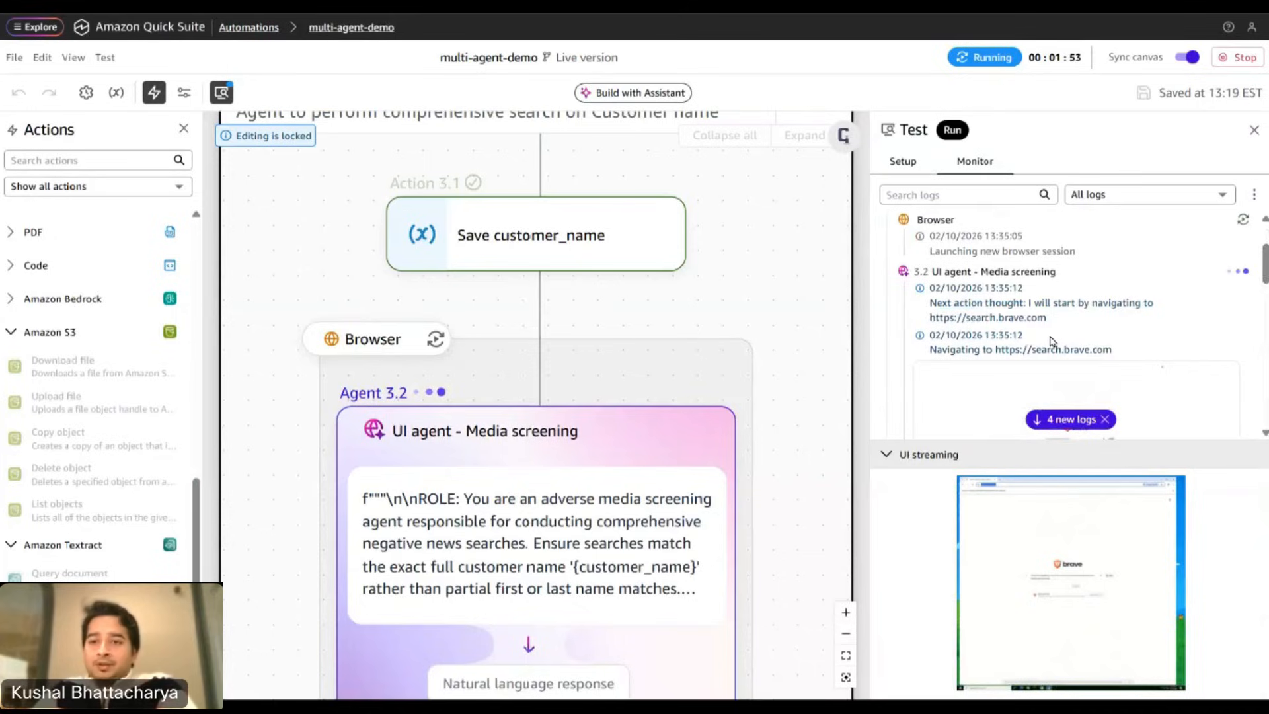
Follow the Media screening agent's logged action thoughts and browser screenshots through to the newest entries.
{"action": "scroll", "coordinate": [1226, 327], "scroll_direction": "down", "scroll_amount": 4}
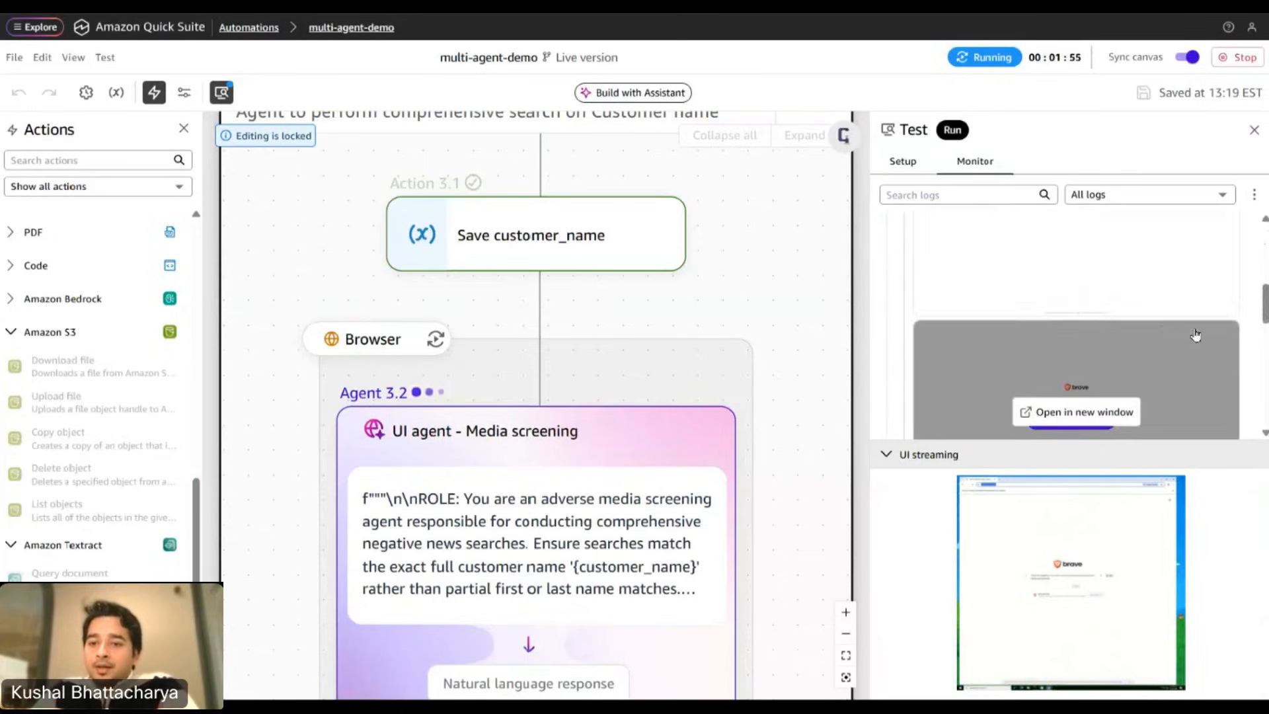
{"action": "scroll", "coordinate": [1193, 334], "scroll_direction": "down", "scroll_amount": 3}
{"action": "scroll", "coordinate": [1186, 330], "scroll_direction": "down", "scroll_amount": 5}
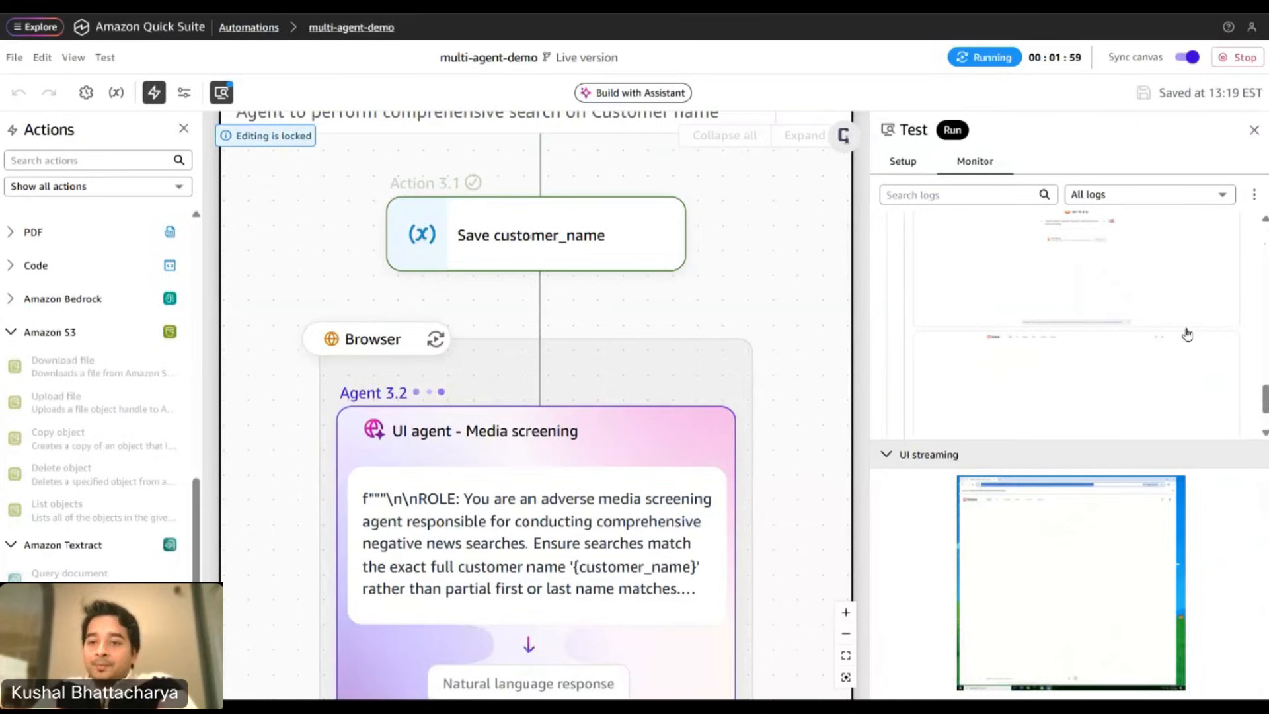
{"action": "left_click_drag", "start_coordinate": [1034, 345], "coordinate": [1087, 372]}
{"action": "scroll", "coordinate": [1117, 370], "scroll_direction": "down", "scroll_amount": 5}
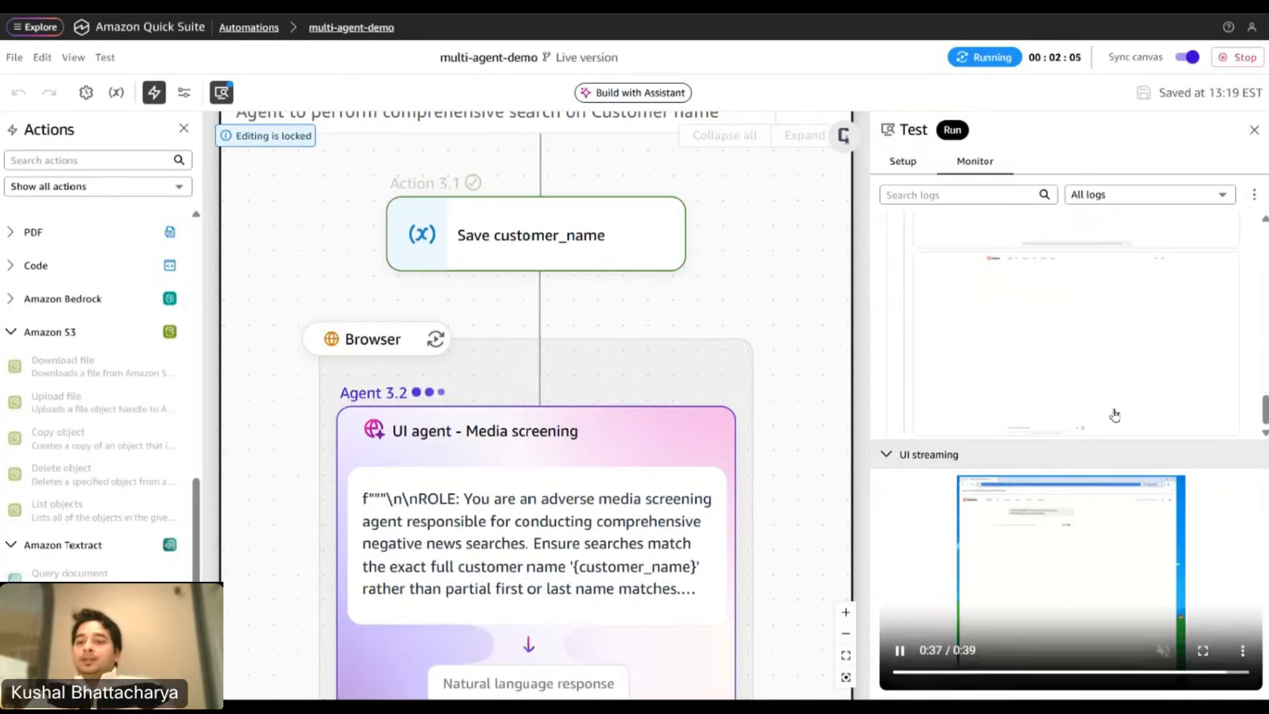
{"action": "scroll", "coordinate": [1102, 402], "scroll_direction": "down", "scroll_amount": 3}
{"action": "scroll", "coordinate": [1096, 385], "scroll_direction": "down", "scroll_amount": 3}
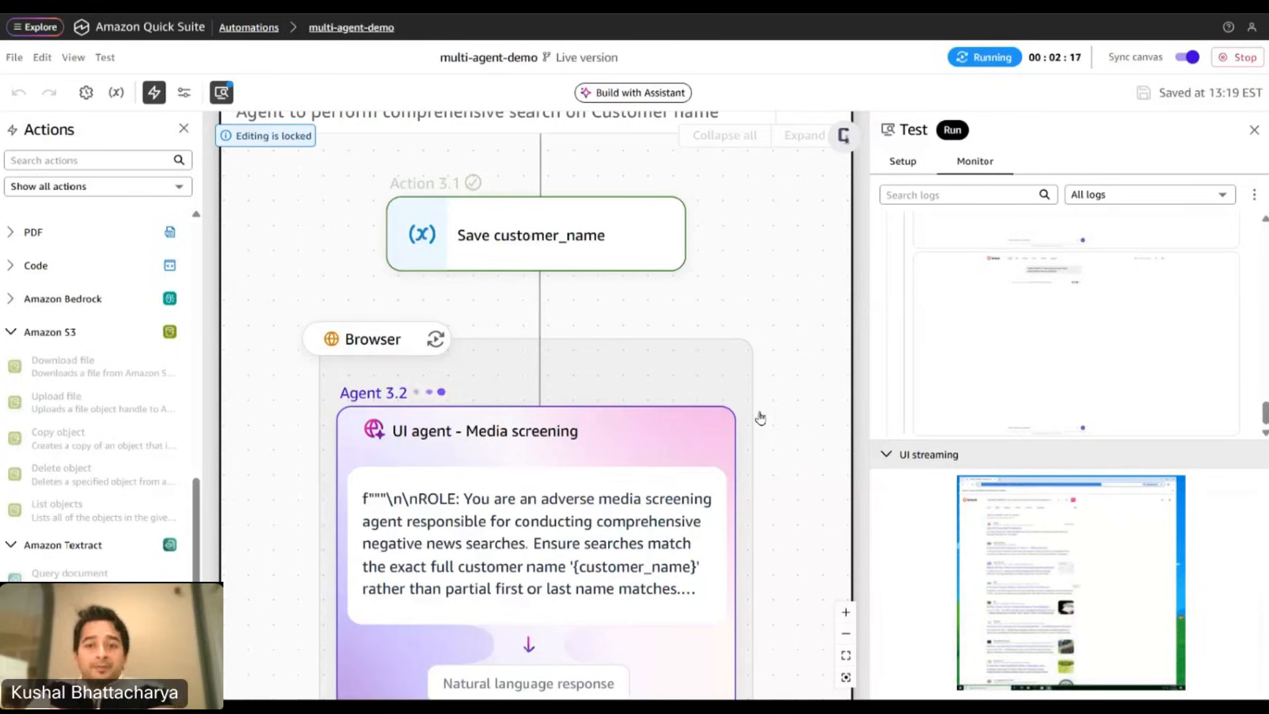
Compare the agent's logged thought about switching to the All tab and its retry entries with the live browser stream.
{"action": "mouse_move", "coordinate": [1030, 344]}
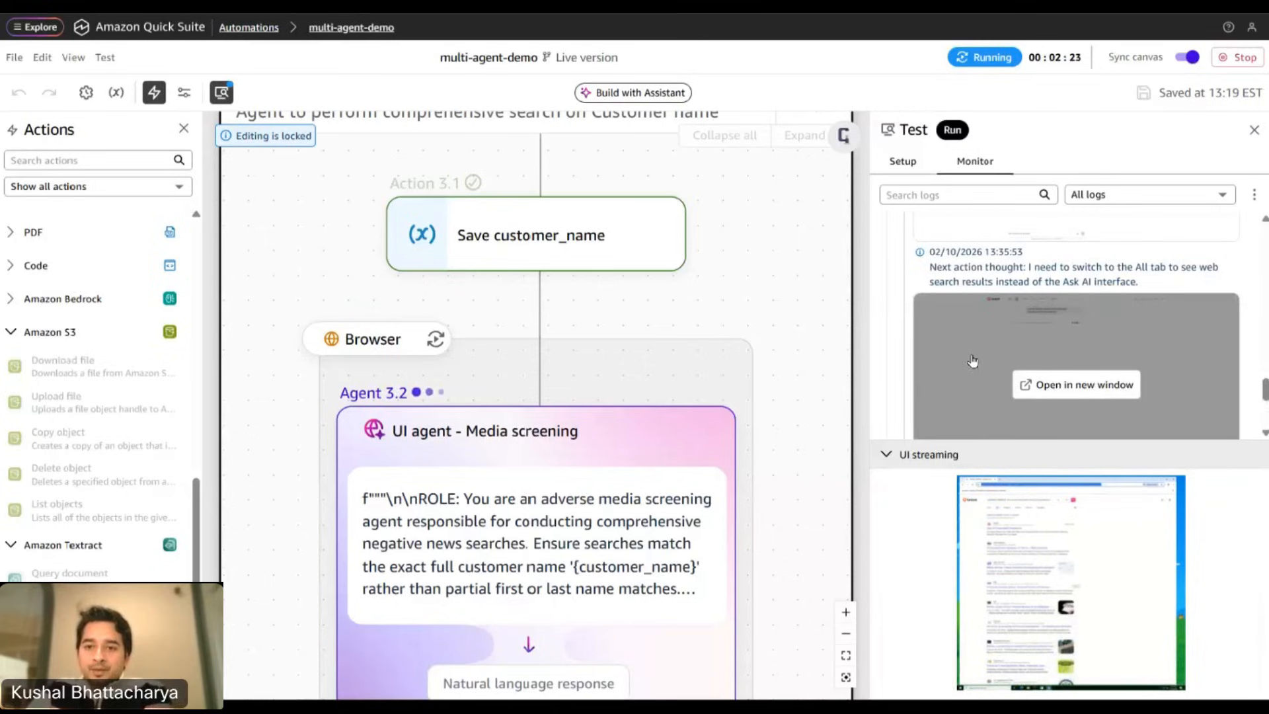
{"action": "mouse_move", "coordinate": [1041, 579]}
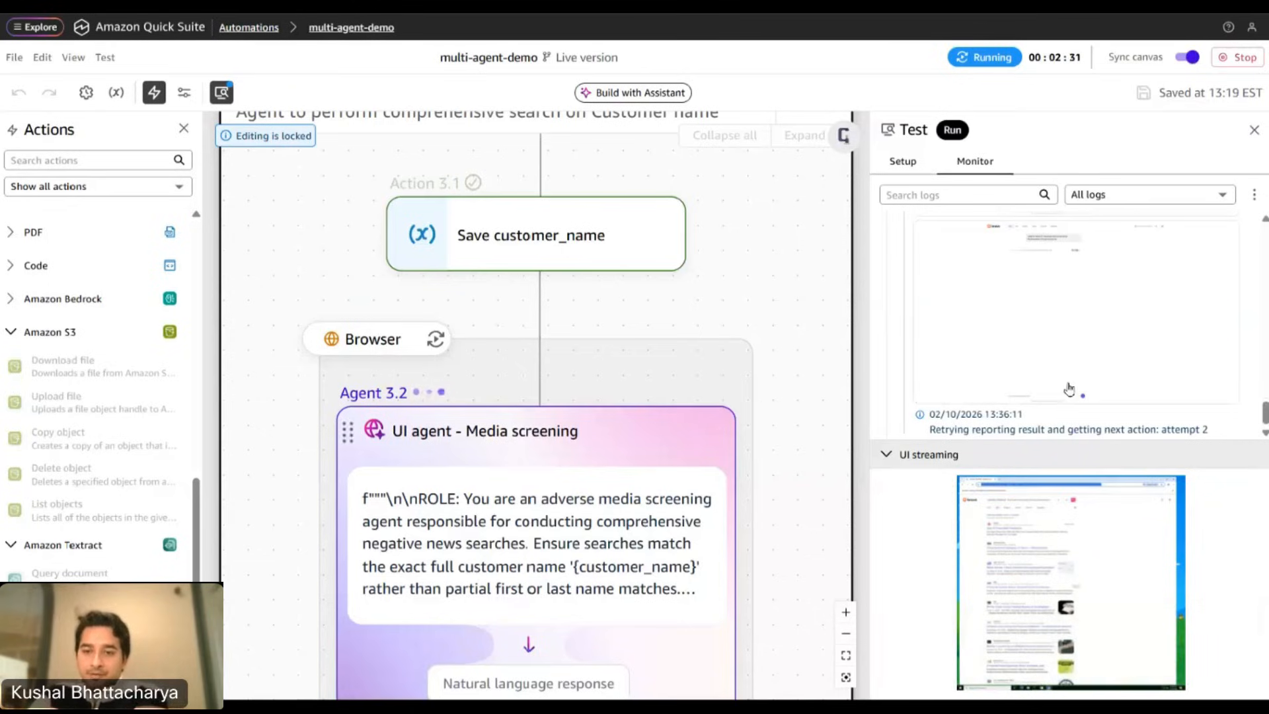
{"action": "mouse_move", "coordinate": [1069, 393]}
{"action": "scroll", "coordinate": [1070, 394], "scroll_direction": "up", "scroll_amount": 1}
{"action": "scroll", "coordinate": [1070, 389], "scroll_direction": "down", "scroll_amount": 1}
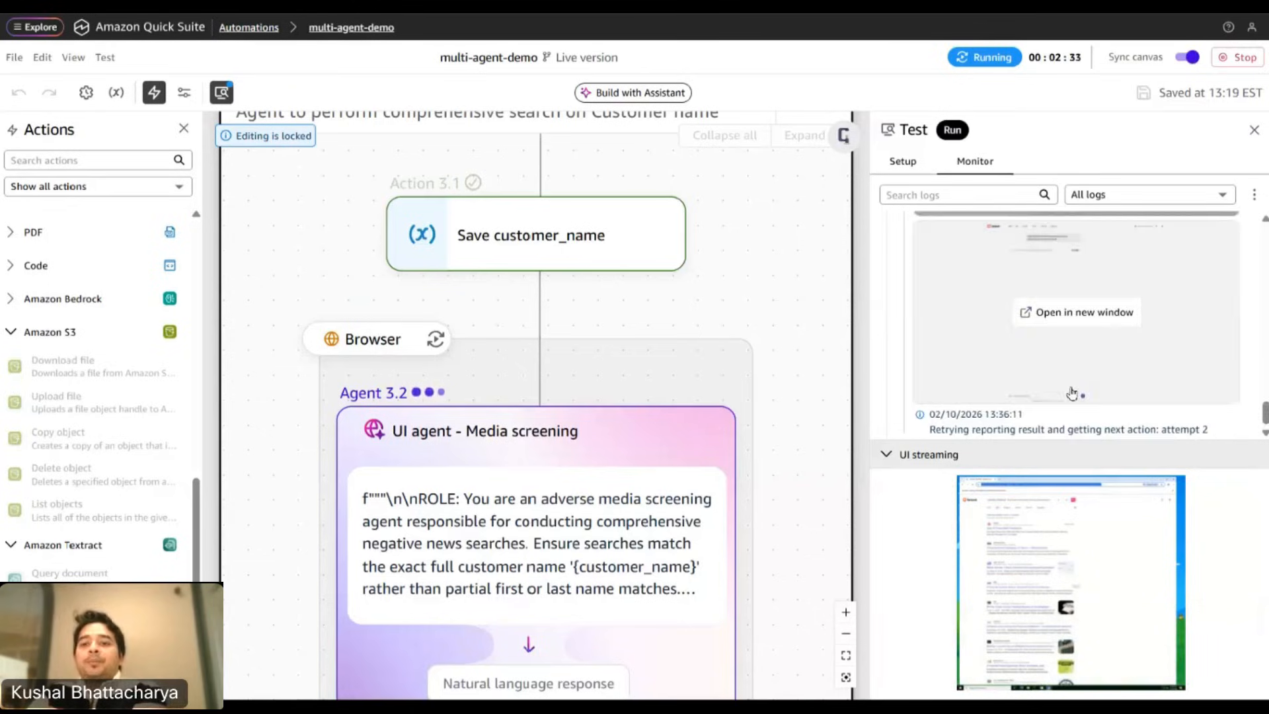
{"action": "scroll", "coordinate": [1073, 370], "scroll_direction": "up", "scroll_amount": 1}
{"action": "scroll", "coordinate": [1079, 342], "scroll_direction": "up", "scroll_amount": 2}
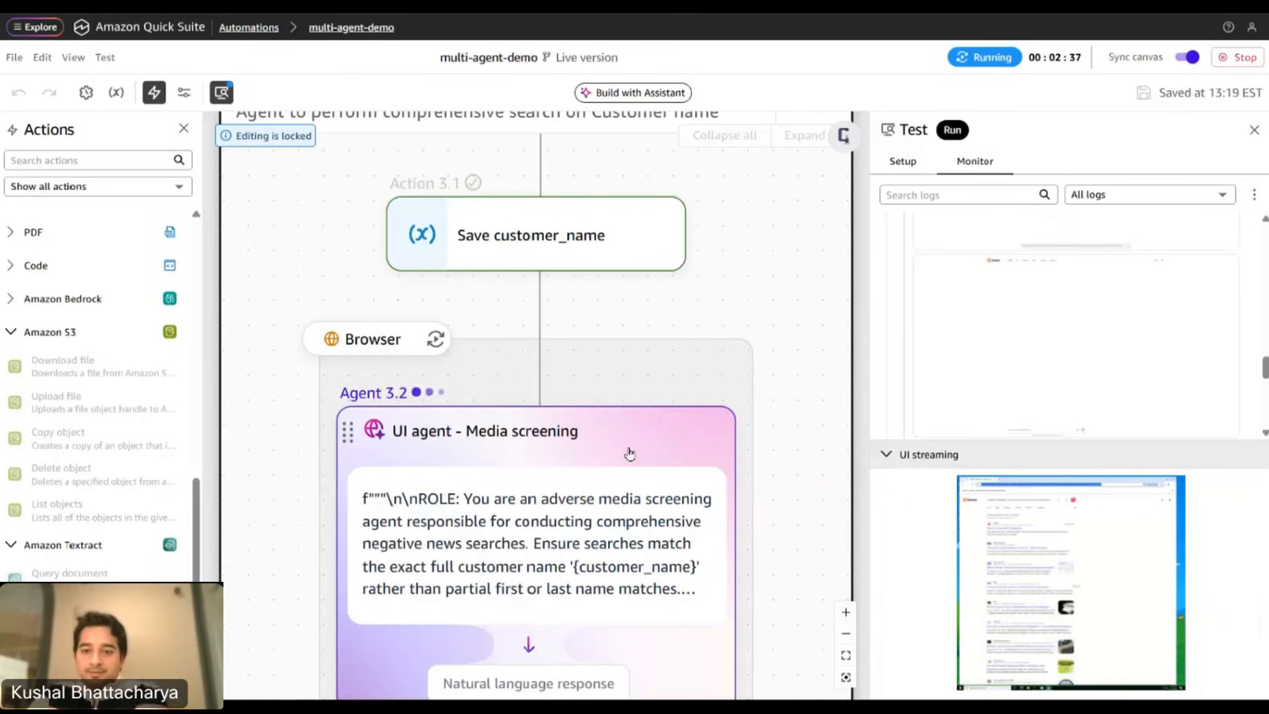
View the Summarize Findings and S3 save steps on the canvas, and review the Media screening agent's logged search-execution thought.
{"action": "scroll", "coordinate": [654, 443], "scroll_direction": "down", "scroll_amount": 2}
{"action": "scroll", "coordinate": [691, 436], "scroll_direction": "down", "scroll_amount": 2}
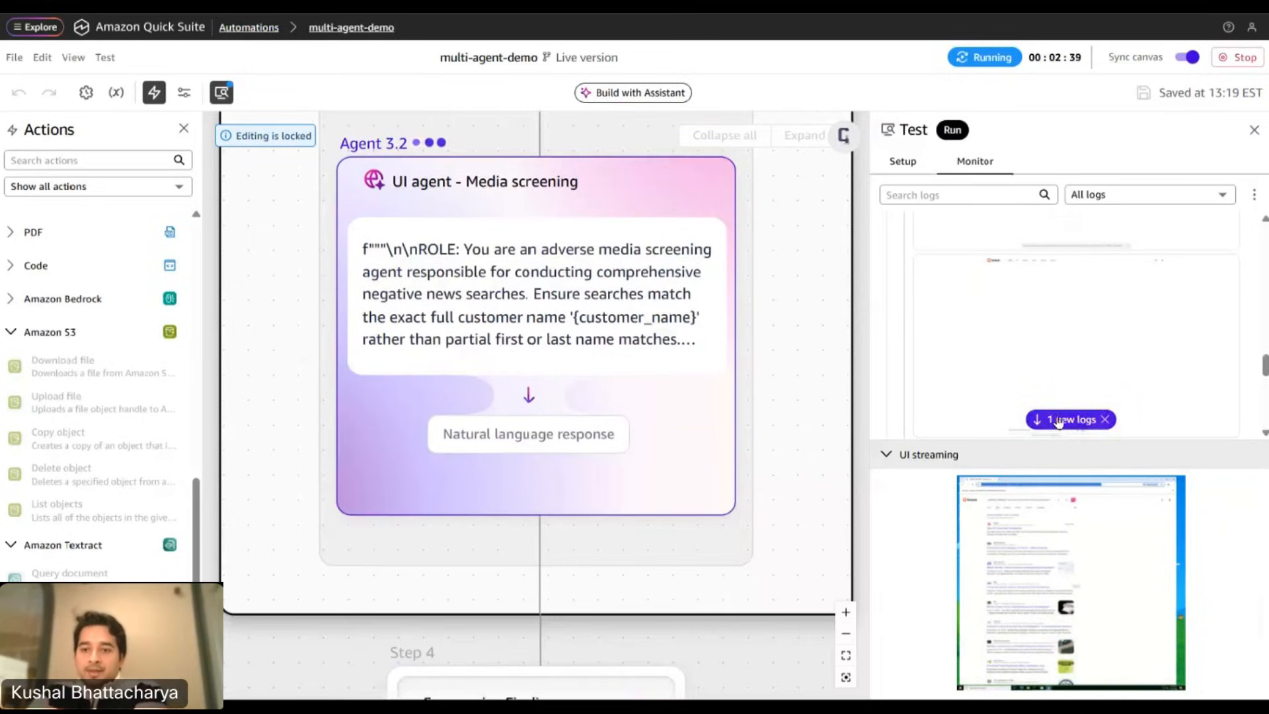
{"action": "scroll", "coordinate": [746, 368], "scroll_direction": "down", "scroll_amount": 4}
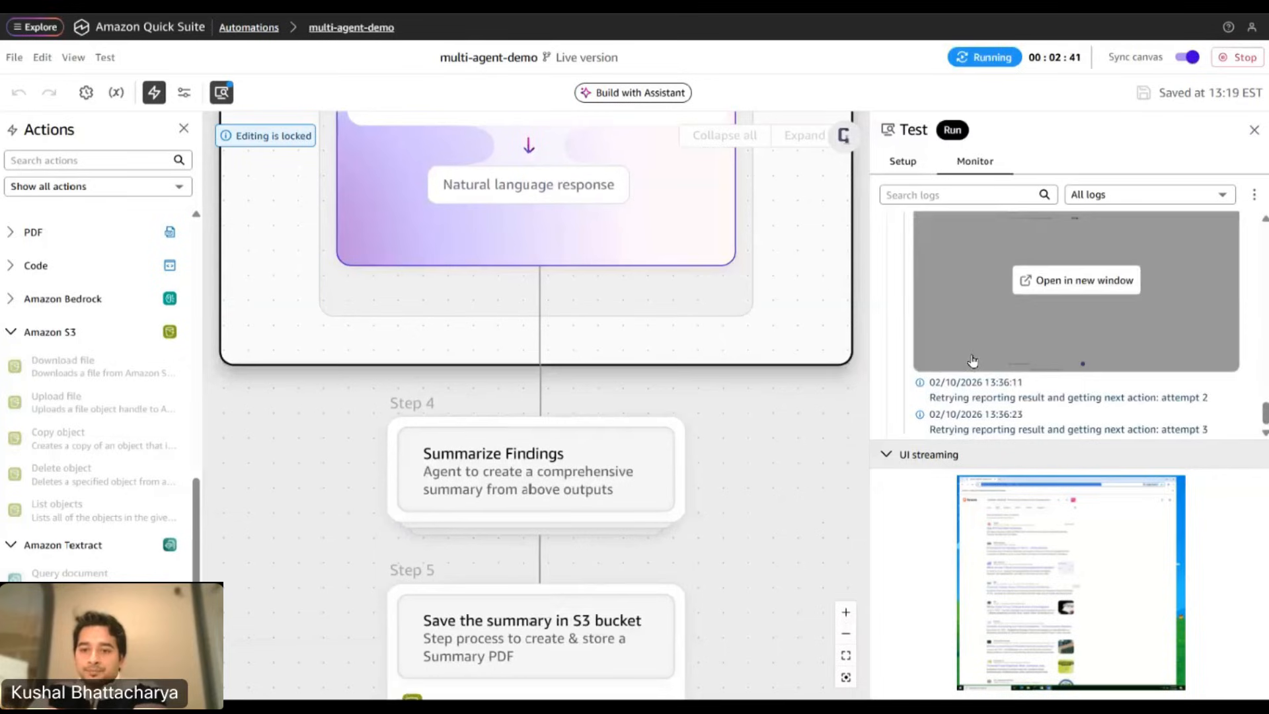
{"action": "scroll", "coordinate": [977, 360], "scroll_direction": "up", "scroll_amount": 3}
{"action": "mouse_move", "coordinate": [977, 356]}
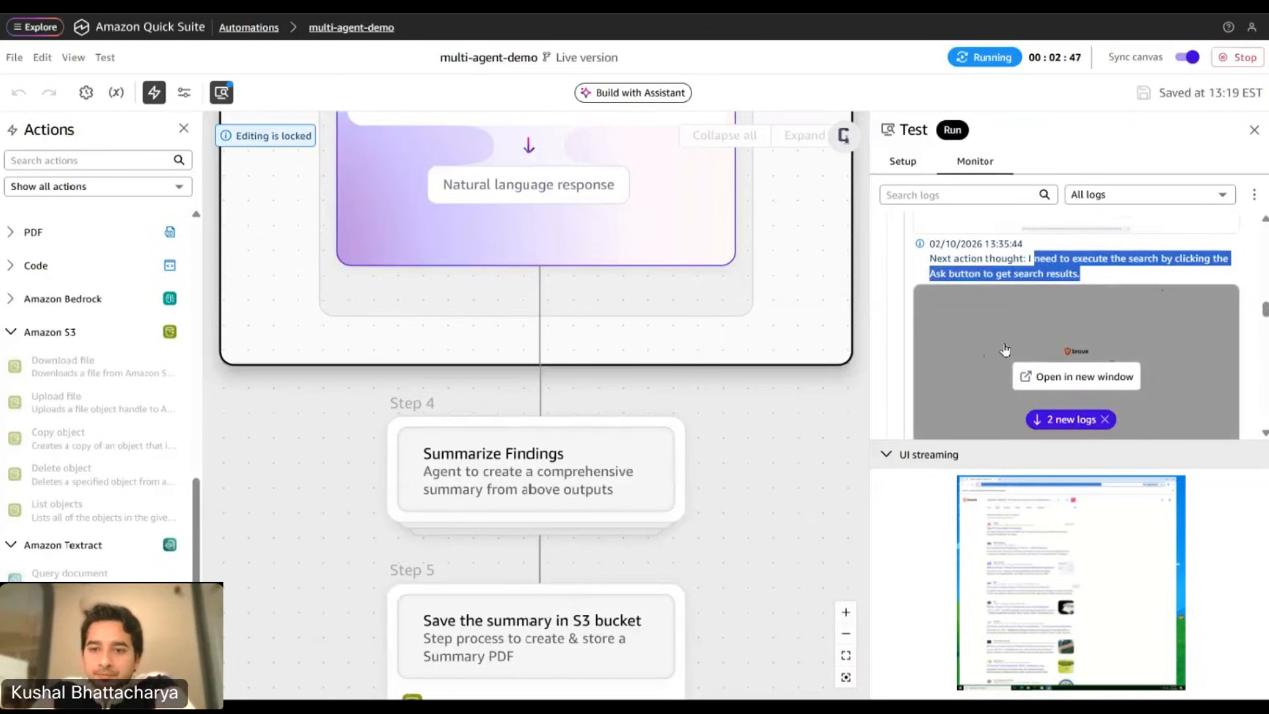
Monitor the Summarize Findings step, examining the Custom agent - KYC generator on the canvas and its logged reasoning.
{"action": "scroll", "coordinate": [1057, 350], "scroll_direction": "down", "scroll_amount": 1}
{"action": "scroll", "coordinate": [1058, 348], "scroll_direction": "down", "scroll_amount": 5}
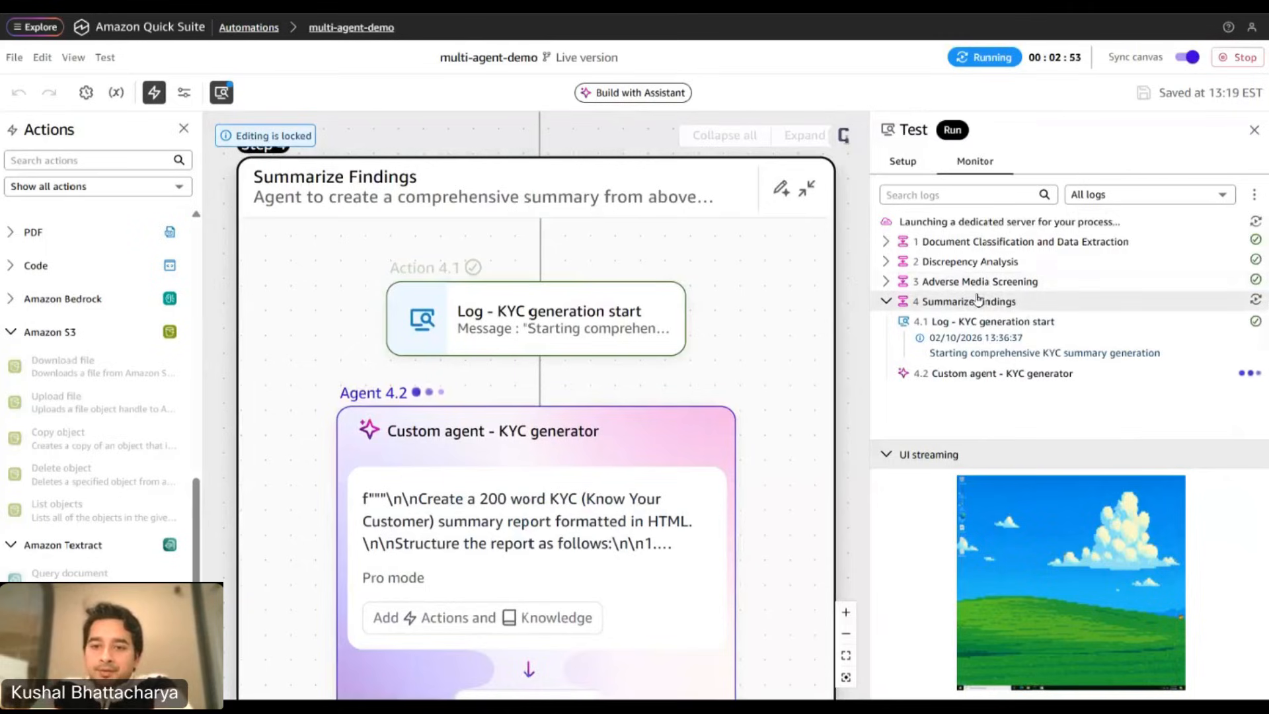
{"action": "scroll", "coordinate": [648, 409], "scroll_direction": "down", "scroll_amount": 2}
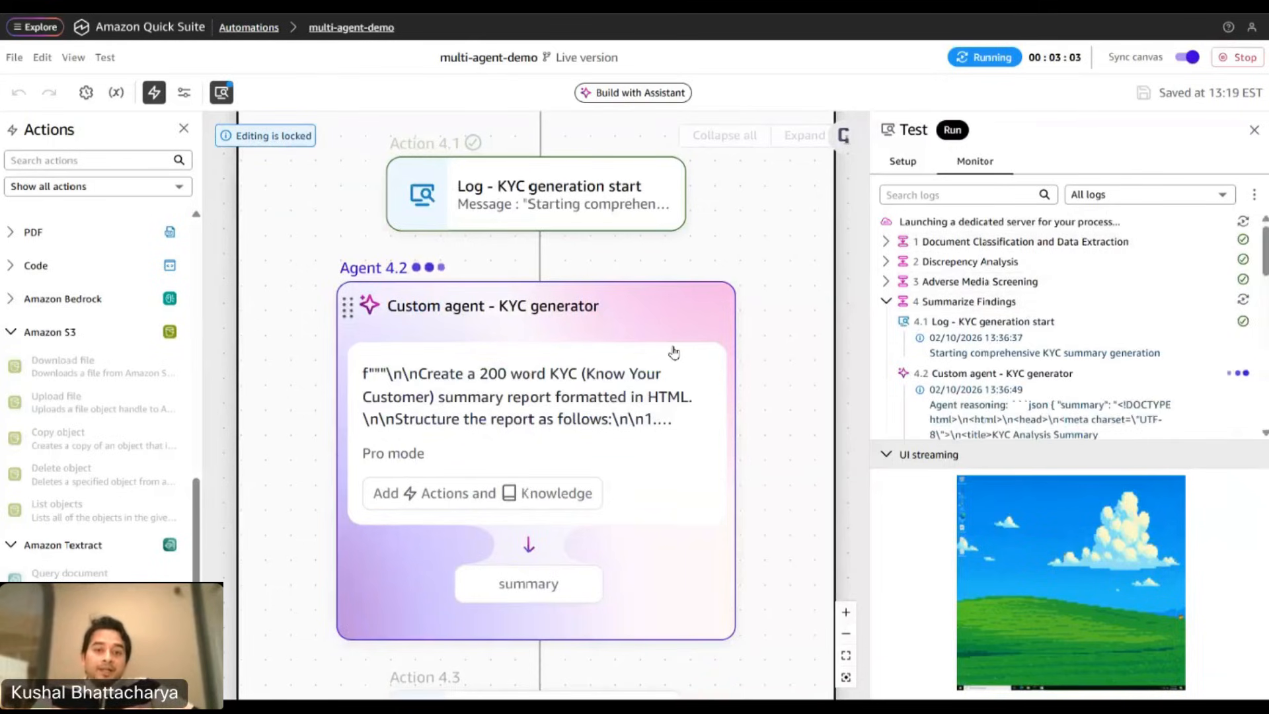
{"action": "scroll", "coordinate": [1031, 357], "scroll_direction": "down", "scroll_amount": 5}
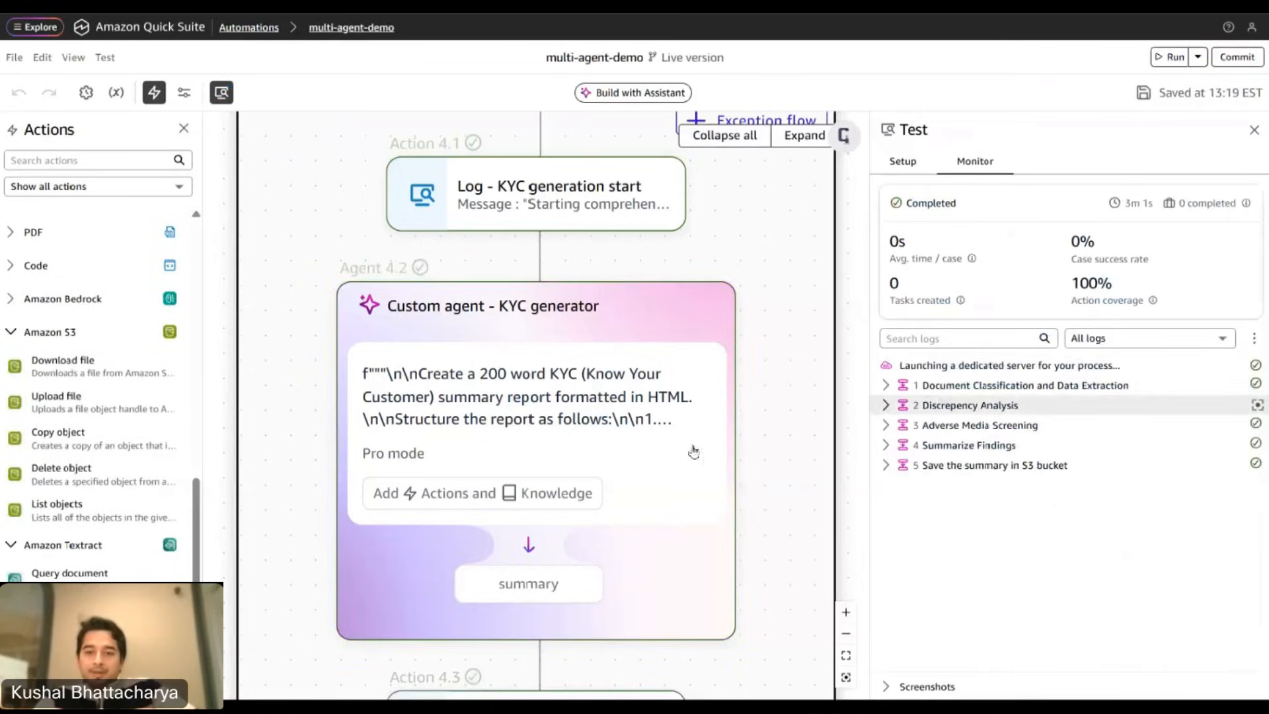
Expand the Save the summary in S3 bucket step and examine its Create KYC pdf and UploadFile actions.
{"action": "scroll", "coordinate": [496, 399], "scroll_direction": "down", "scroll_amount": 8}
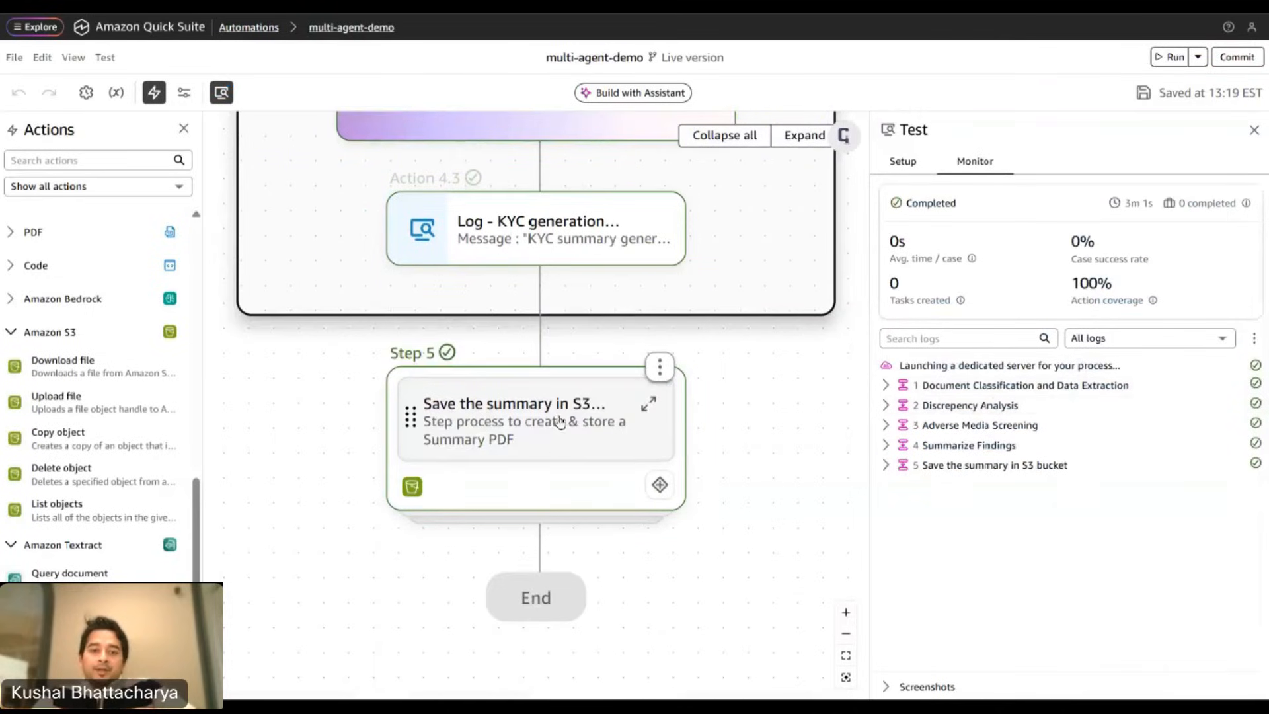
{"action": "left_click", "coordinate": [558, 421]}
{"action": "scroll", "coordinate": [601, 449], "scroll_direction": "down", "scroll_amount": 4}
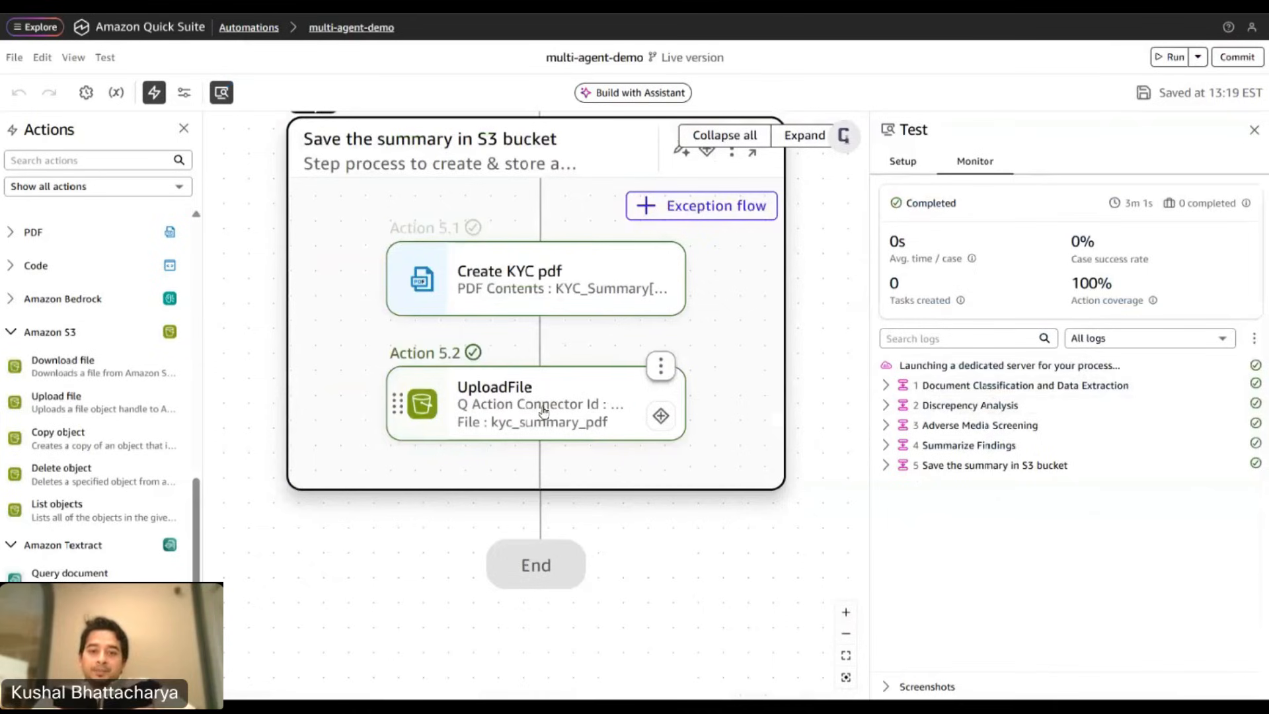
{"action": "mouse_move", "coordinate": [545, 411]}
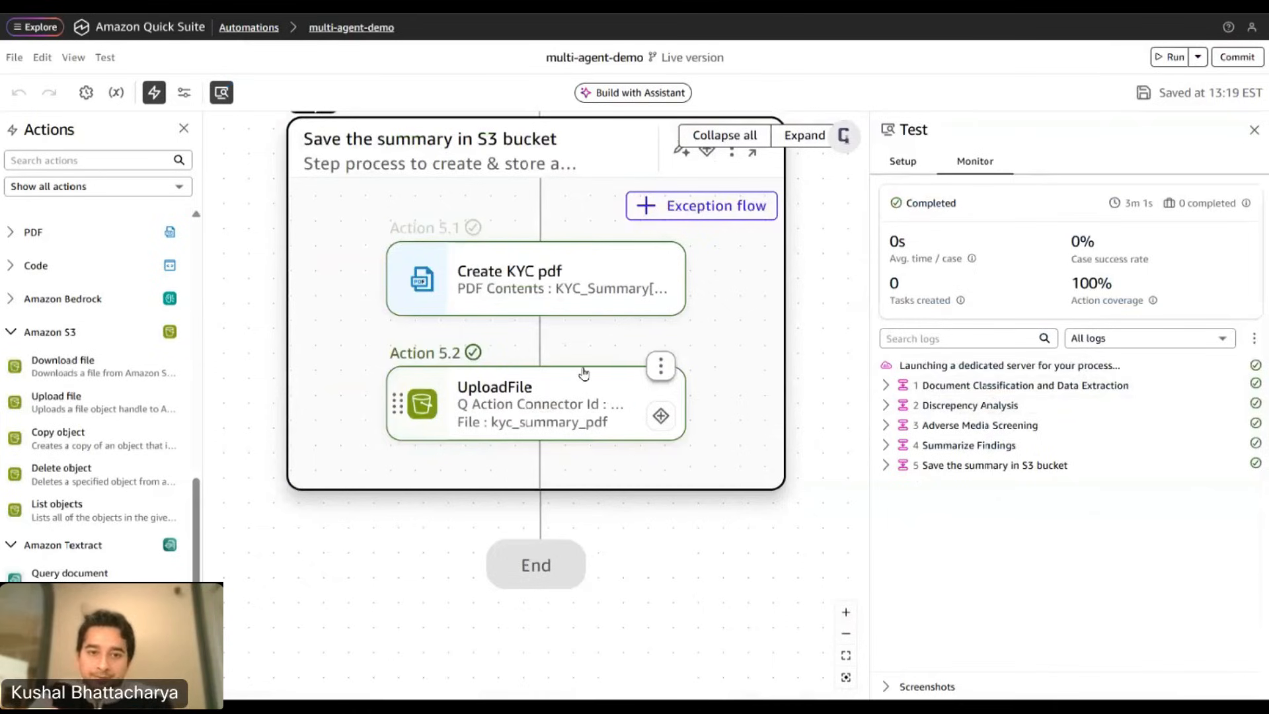
{"action": "scroll", "coordinate": [475, 360], "scroll_direction": "up", "scroll_amount": 2}
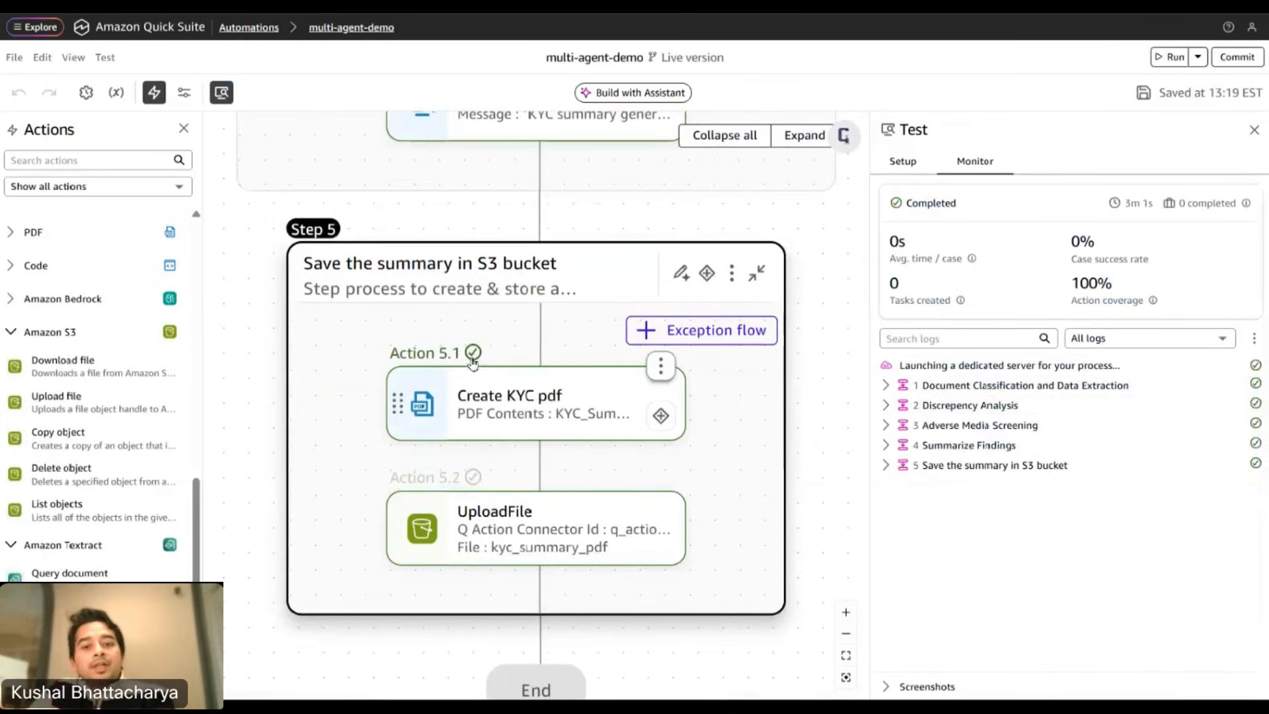
{"action": "scroll", "coordinate": [570, 407], "scroll_direction": "up", "scroll_amount": 2}
{"action": "scroll", "coordinate": [588, 334], "scroll_direction": "up", "scroll_amount": 6}
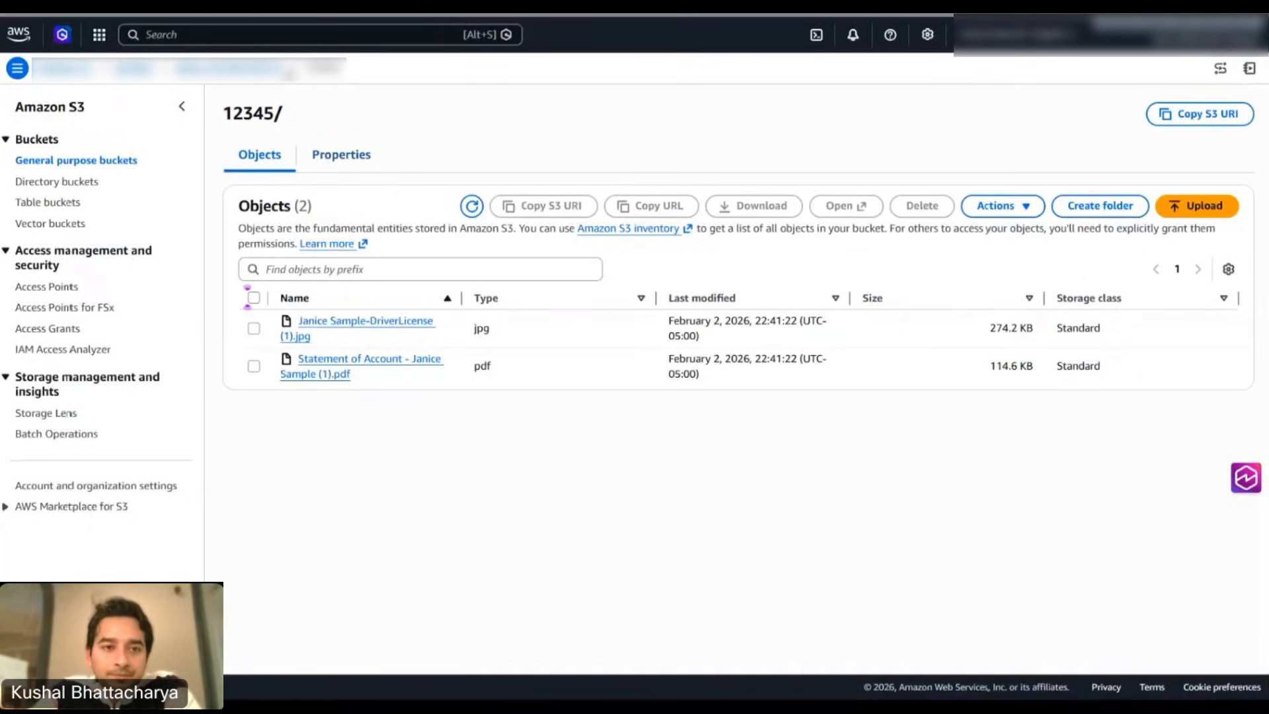
In the Amazon S3 console, return to the demo bucket's root and open the customer's subfolder inside Results.
{"action": "left_click", "coordinate": [274, 78]}
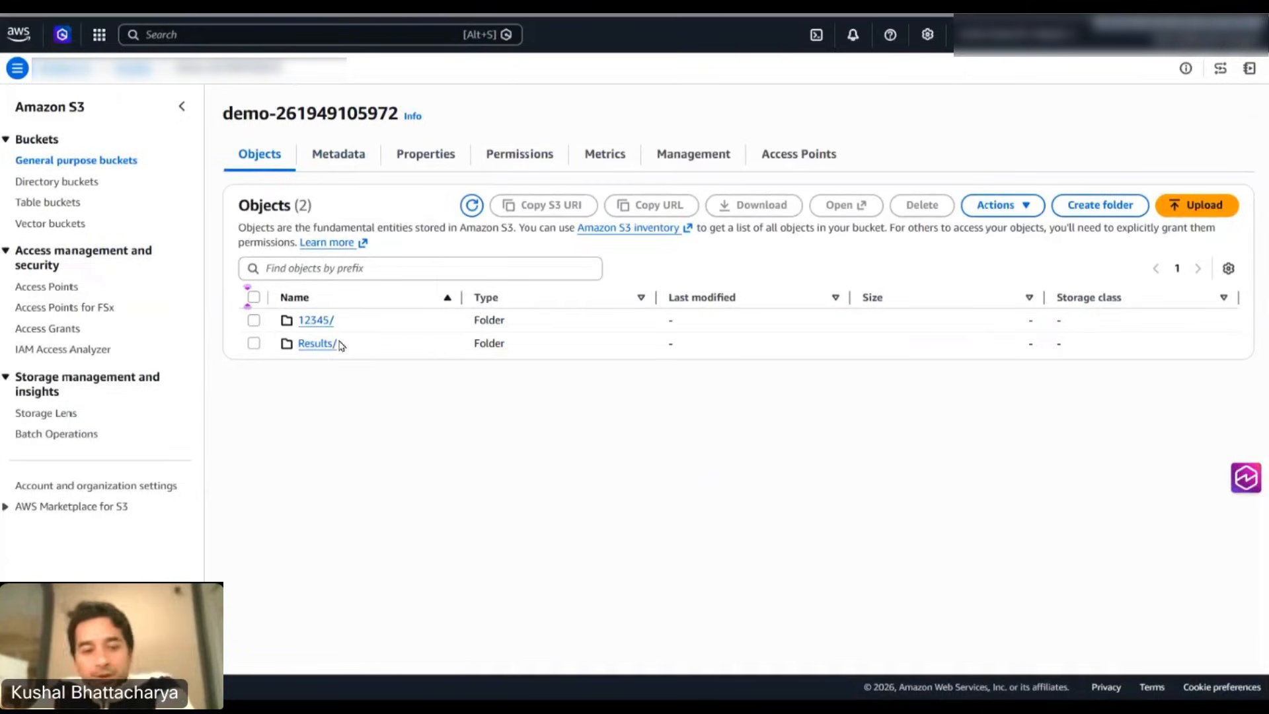
{"action": "left_click", "coordinate": [317, 343]}
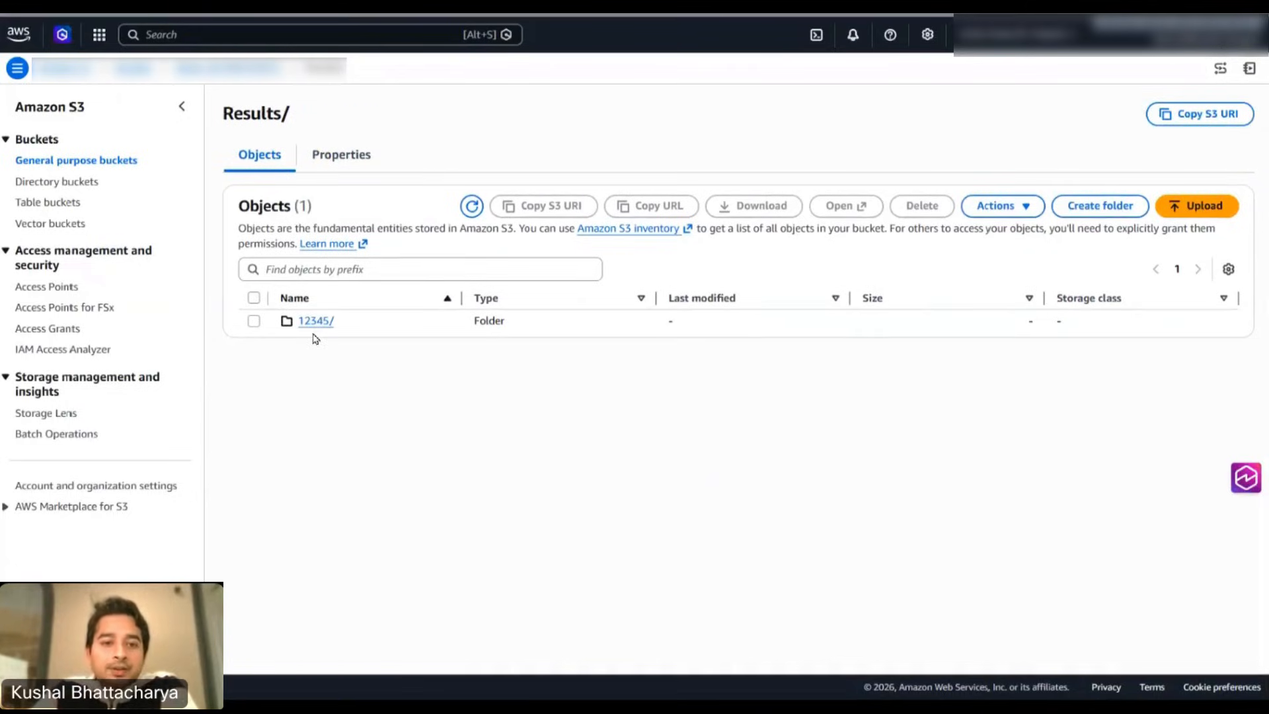
{"action": "left_click", "coordinate": [317, 325]}
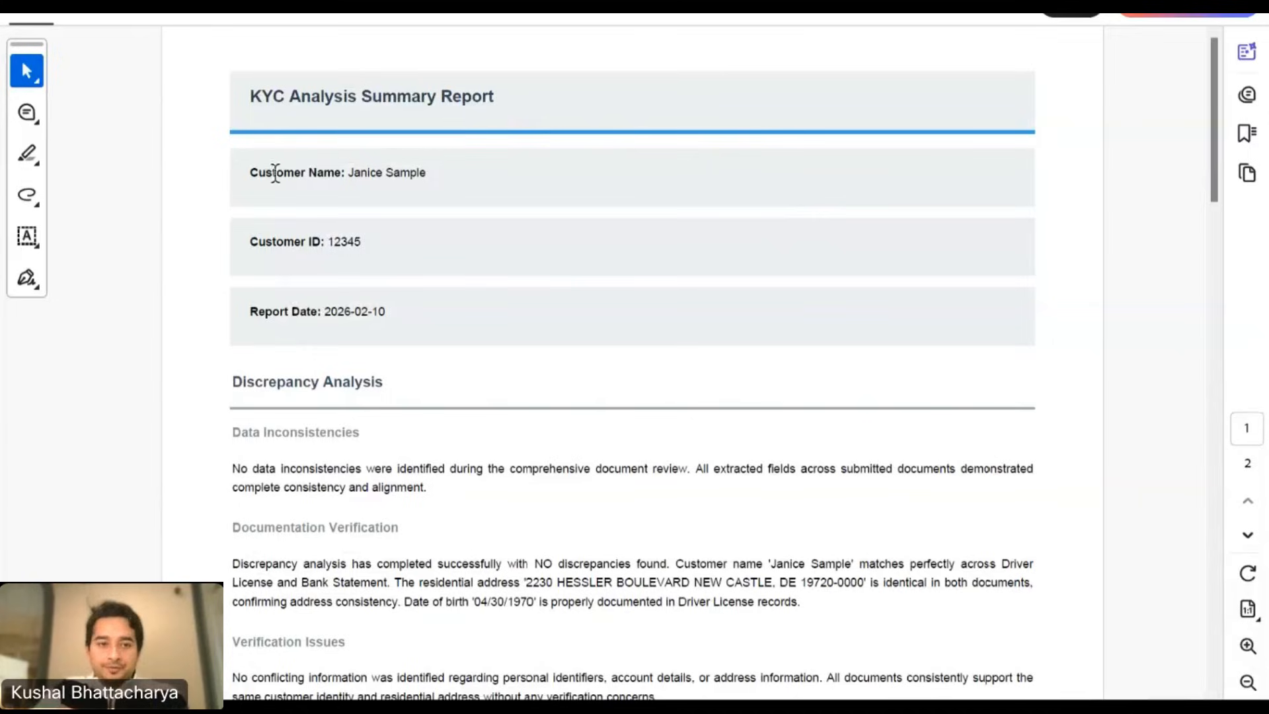
Examine the customer name and the Discrepancy Analysis heading in the KYC Analysis Summary Report.
{"action": "left_click_drag", "start_coordinate": [254, 172], "coordinate": [426, 194]}
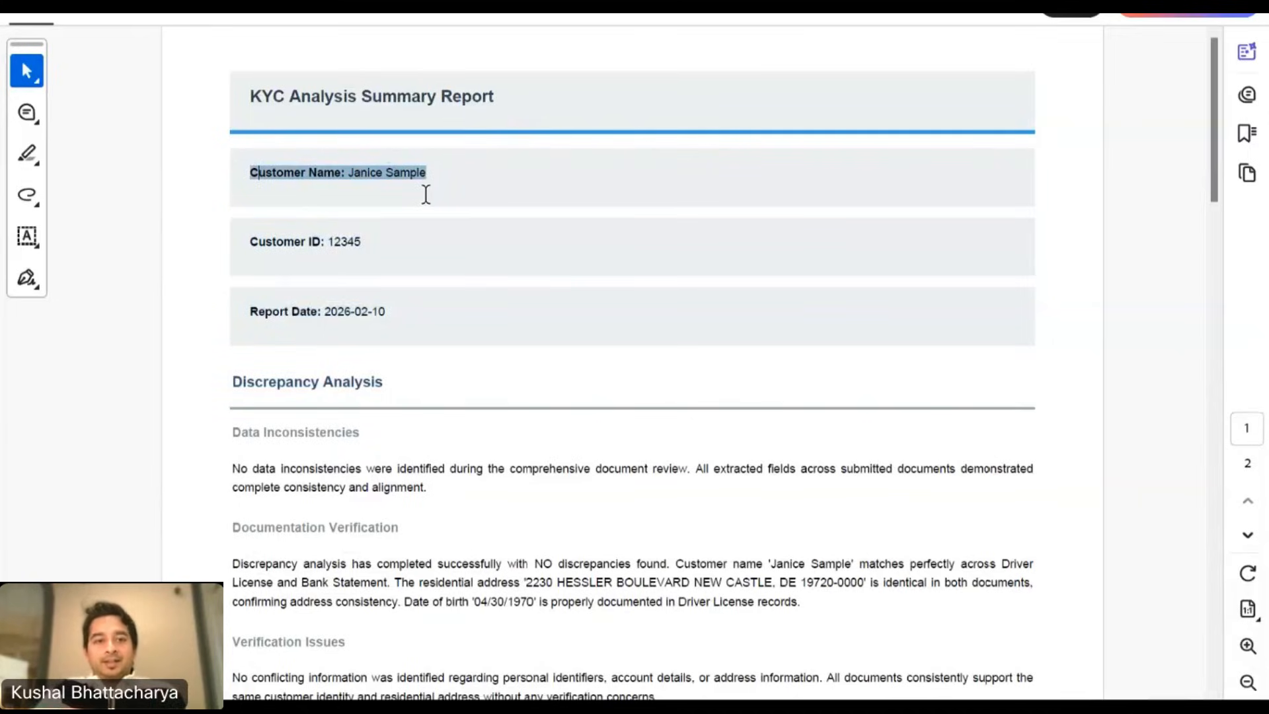
{"action": "left_click", "coordinate": [398, 169]}
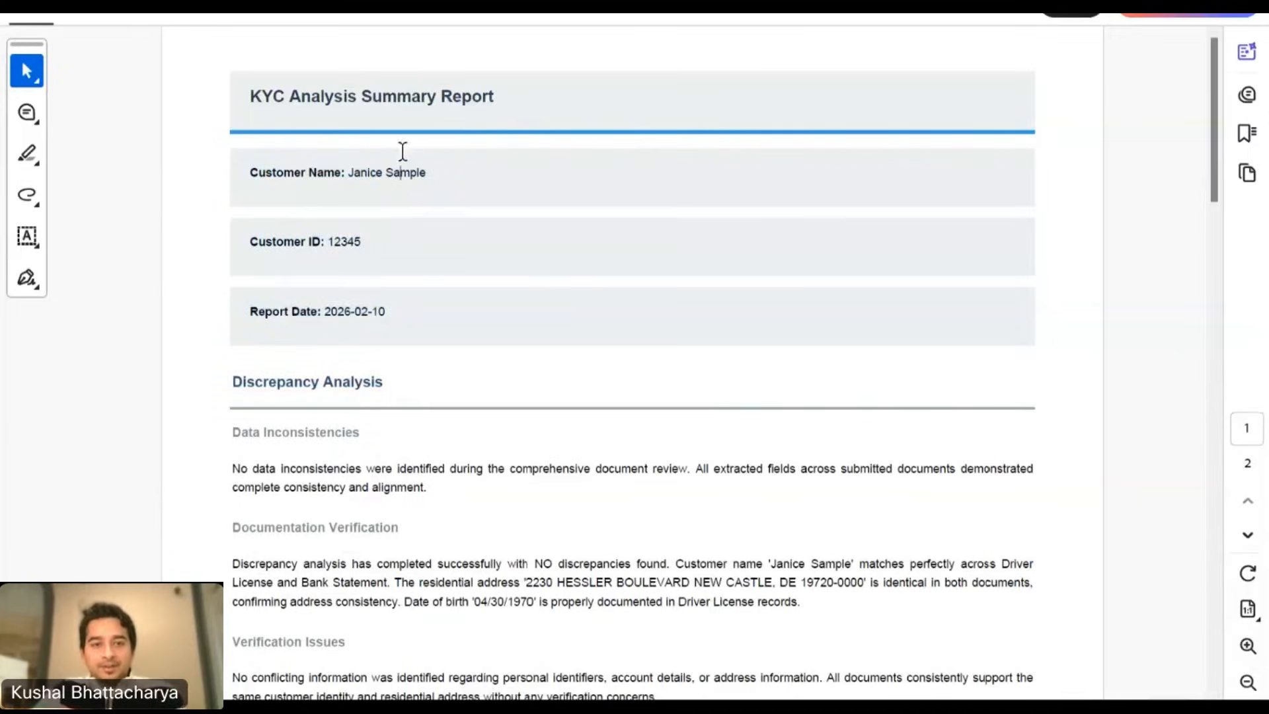
{"action": "scroll", "coordinate": [416, 204], "scroll_direction": "down", "scroll_amount": 1}
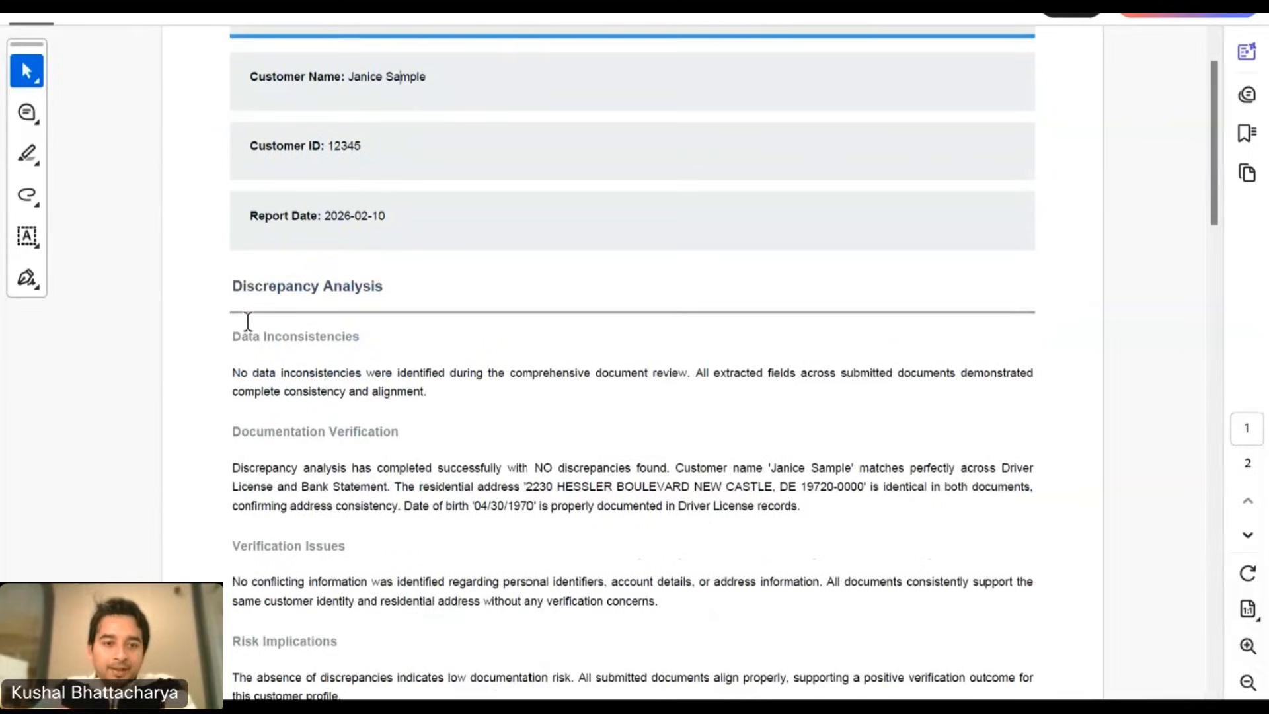
{"action": "left_click_drag", "start_coordinate": [231, 285], "coordinate": [381, 286]}
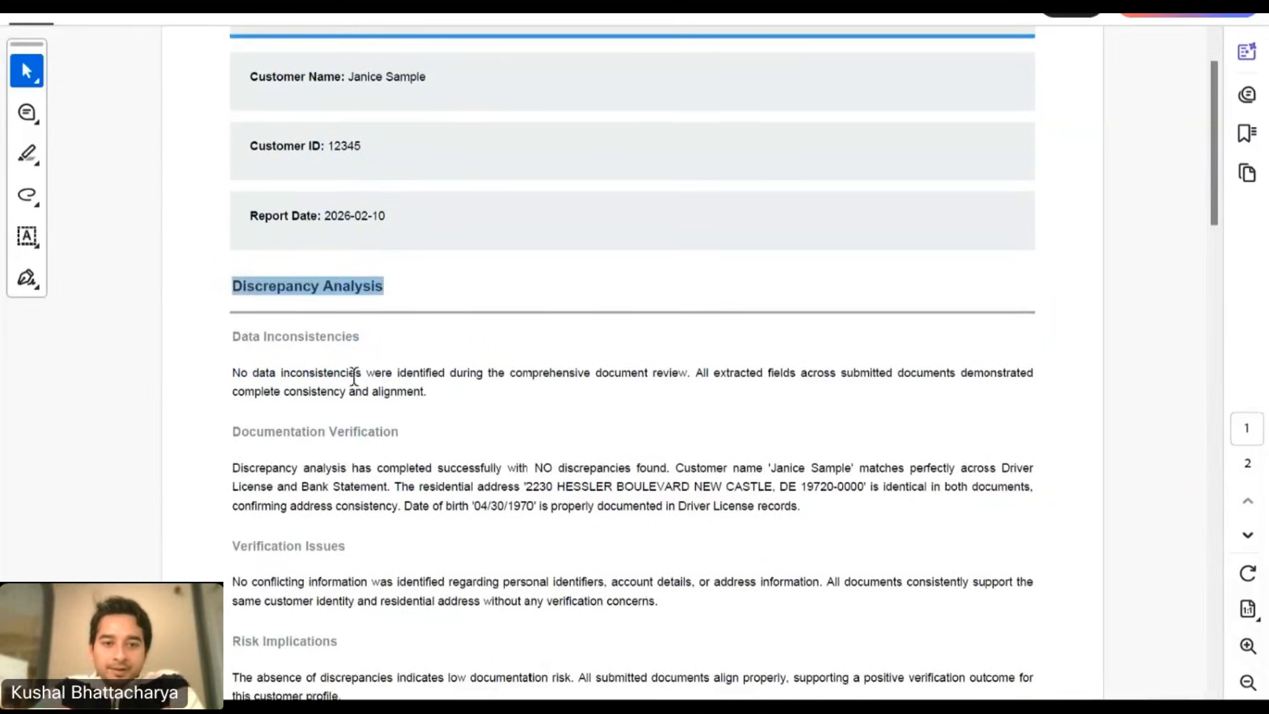
{"action": "left_click", "coordinate": [307, 372]}
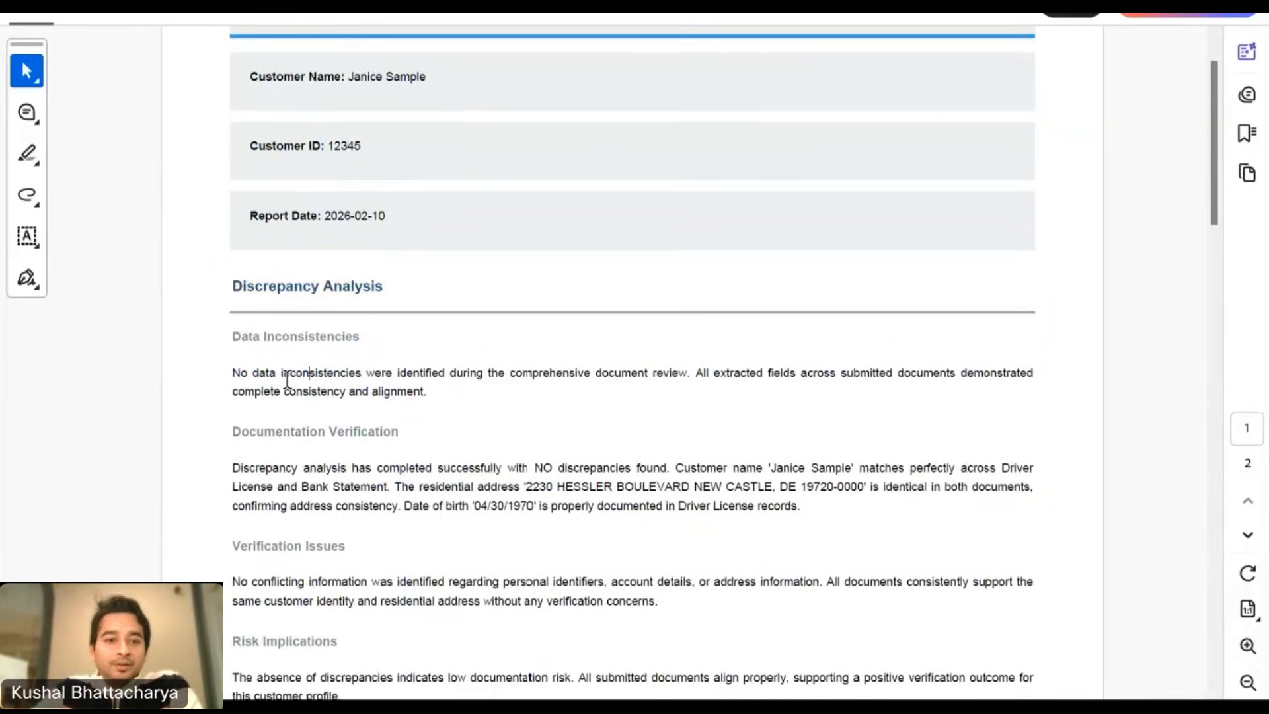
Read the report's Data Inconsistencies and Documentation Verification paragraphs, including the residential address and date of birth details.
{"action": "scroll", "coordinate": [284, 372], "scroll_direction": "down", "scroll_amount": 1}
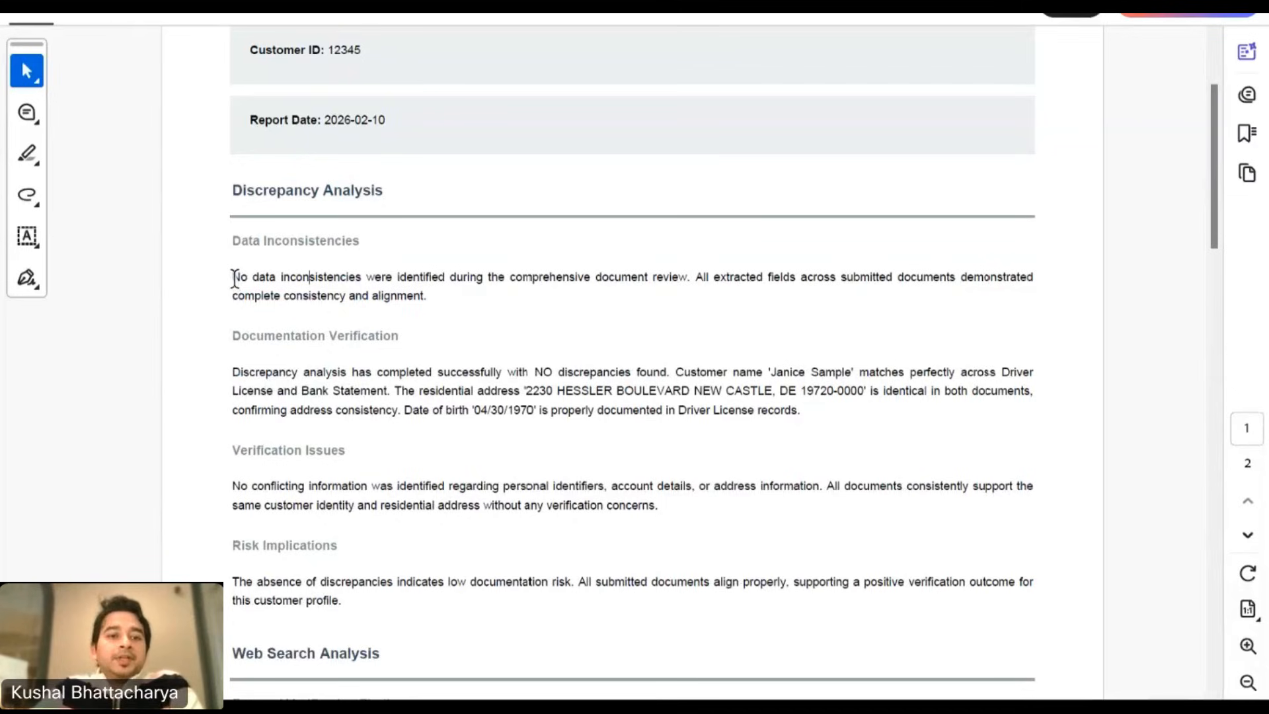
{"action": "left_click_drag", "start_coordinate": [234, 278], "coordinate": [317, 337]}
{"action": "left_click", "coordinate": [269, 404]}
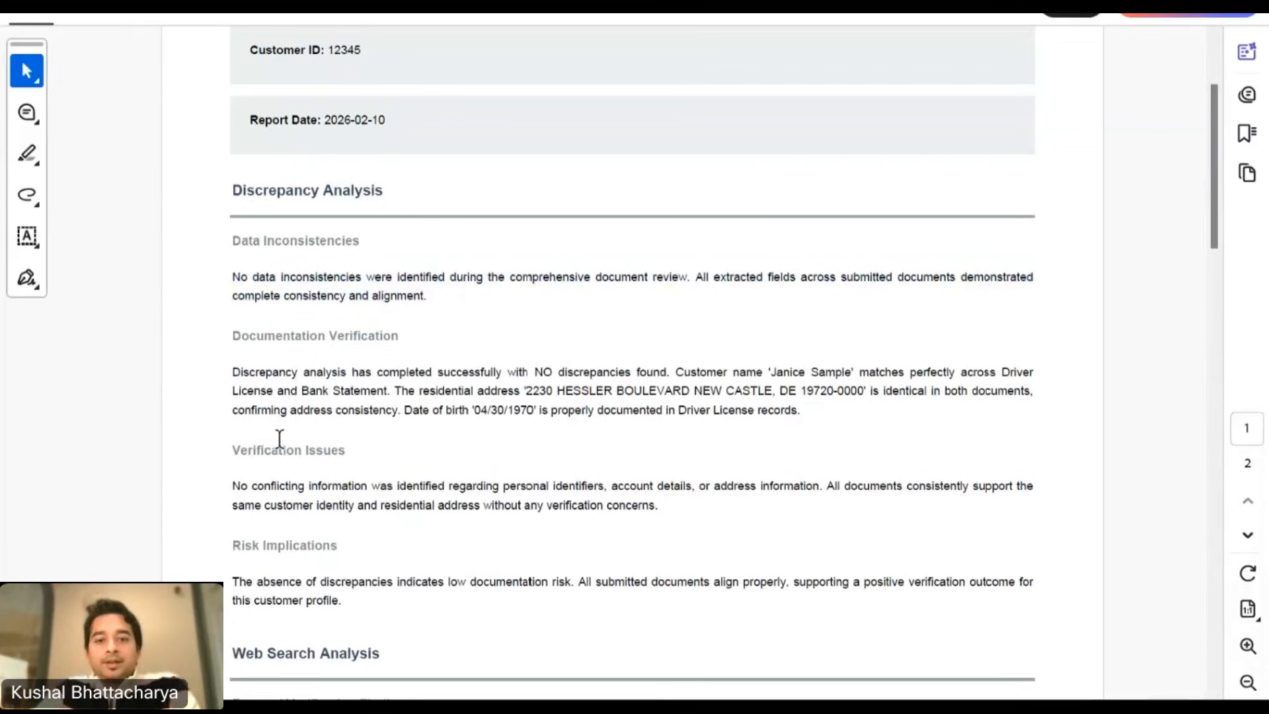
{"action": "scroll", "coordinate": [280, 438], "scroll_direction": "down", "scroll_amount": 1}
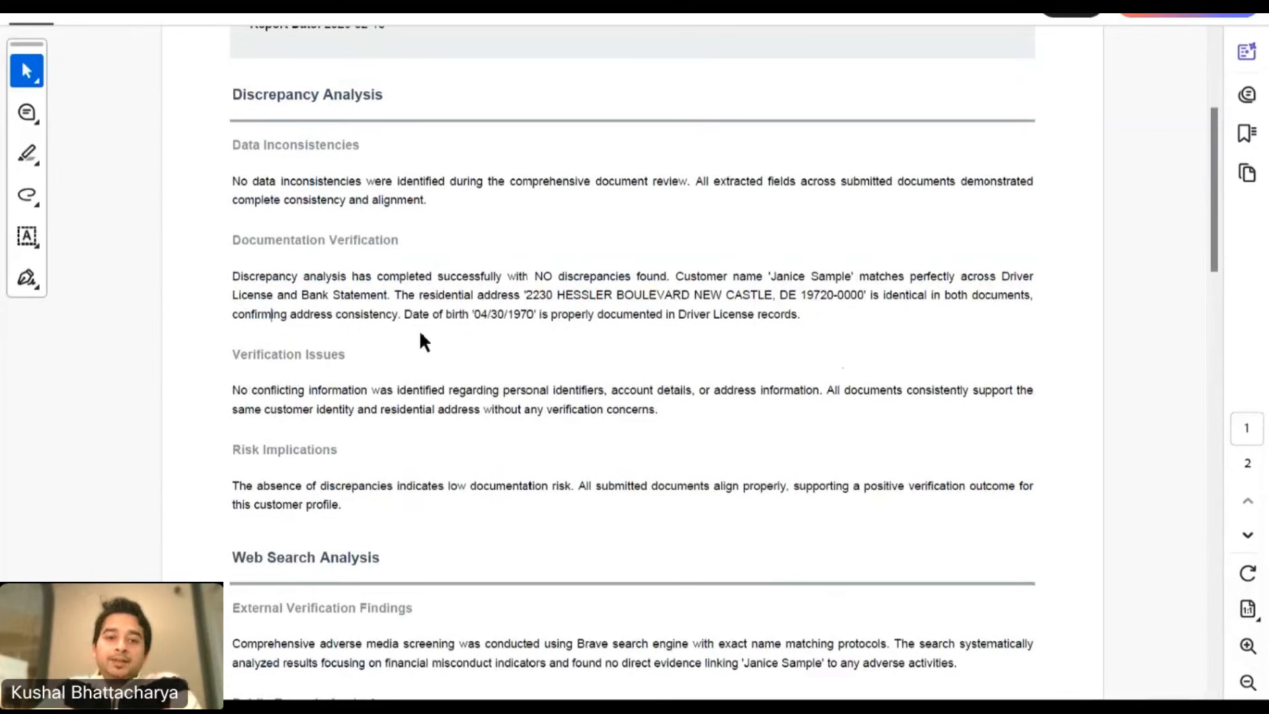
{"action": "left_click_drag", "start_coordinate": [421, 295], "coordinate": [534, 314]}
{"action": "left_click", "coordinate": [373, 315]}
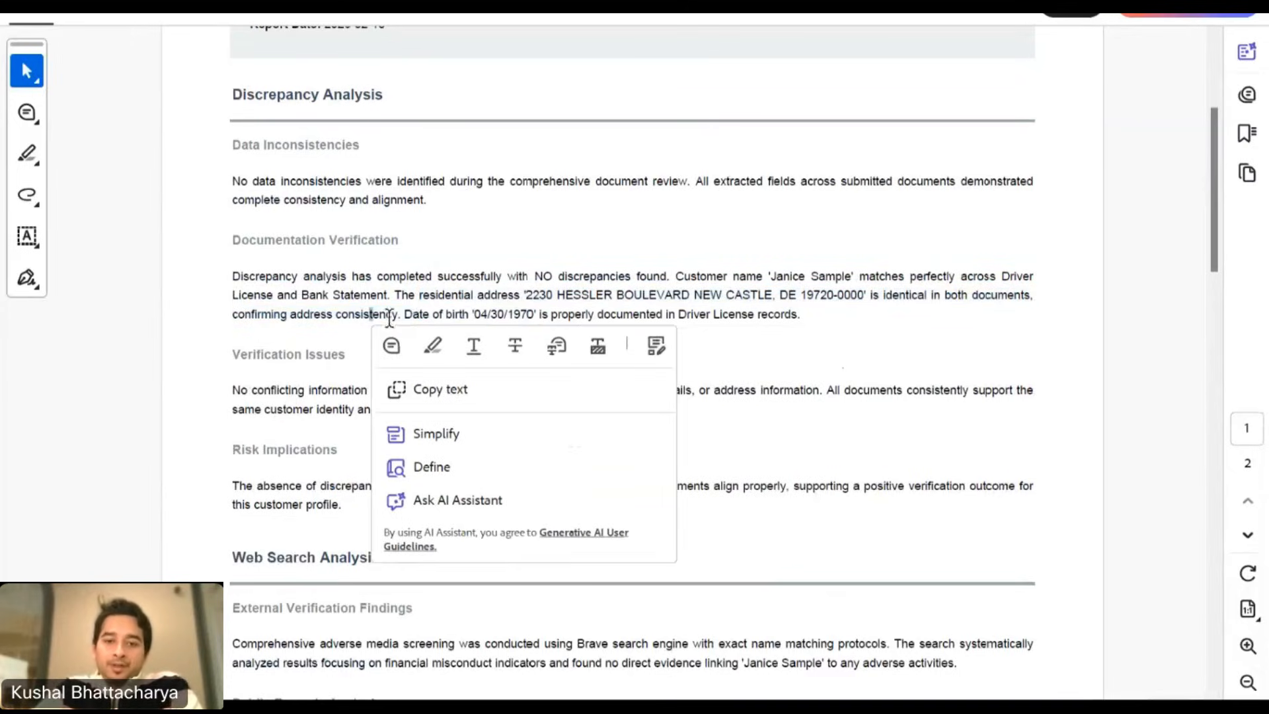
Read the Verification Issues paragraph in the report's Discrepancy Analysis section.
{"action": "left_click", "coordinate": [284, 411]}
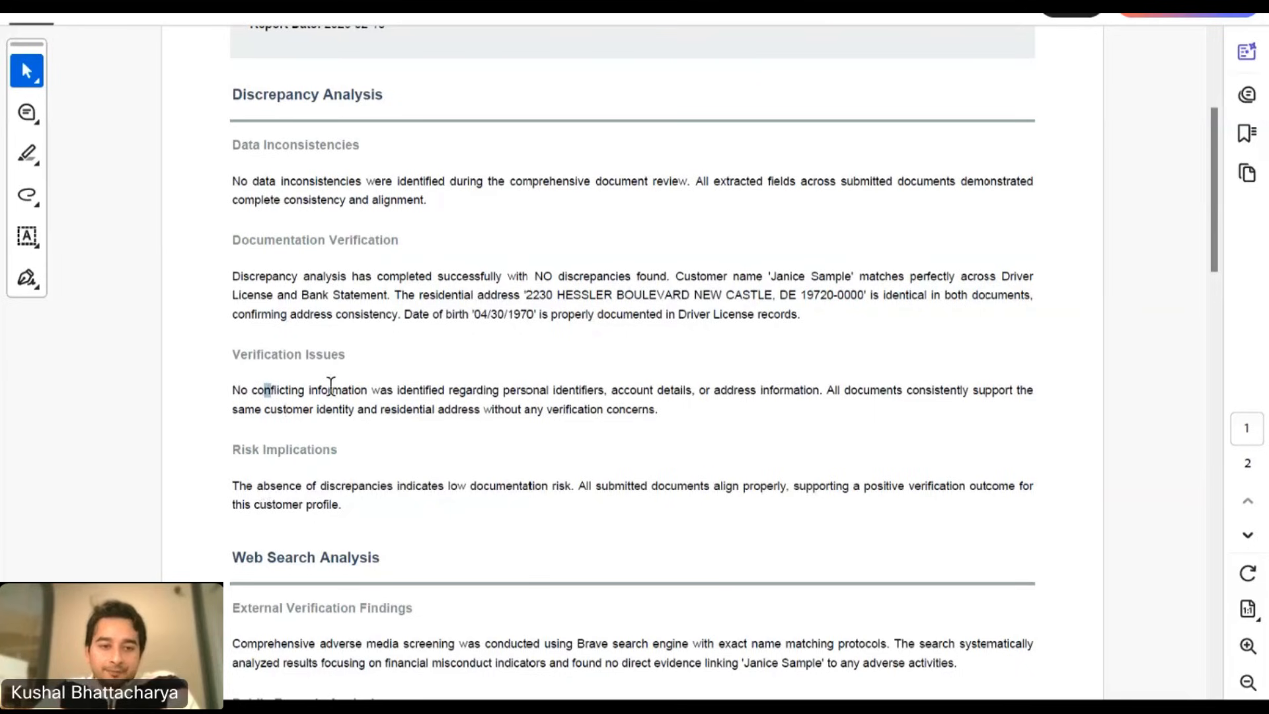
{"action": "left_click_drag", "start_coordinate": [252, 390], "coordinate": [581, 425]}
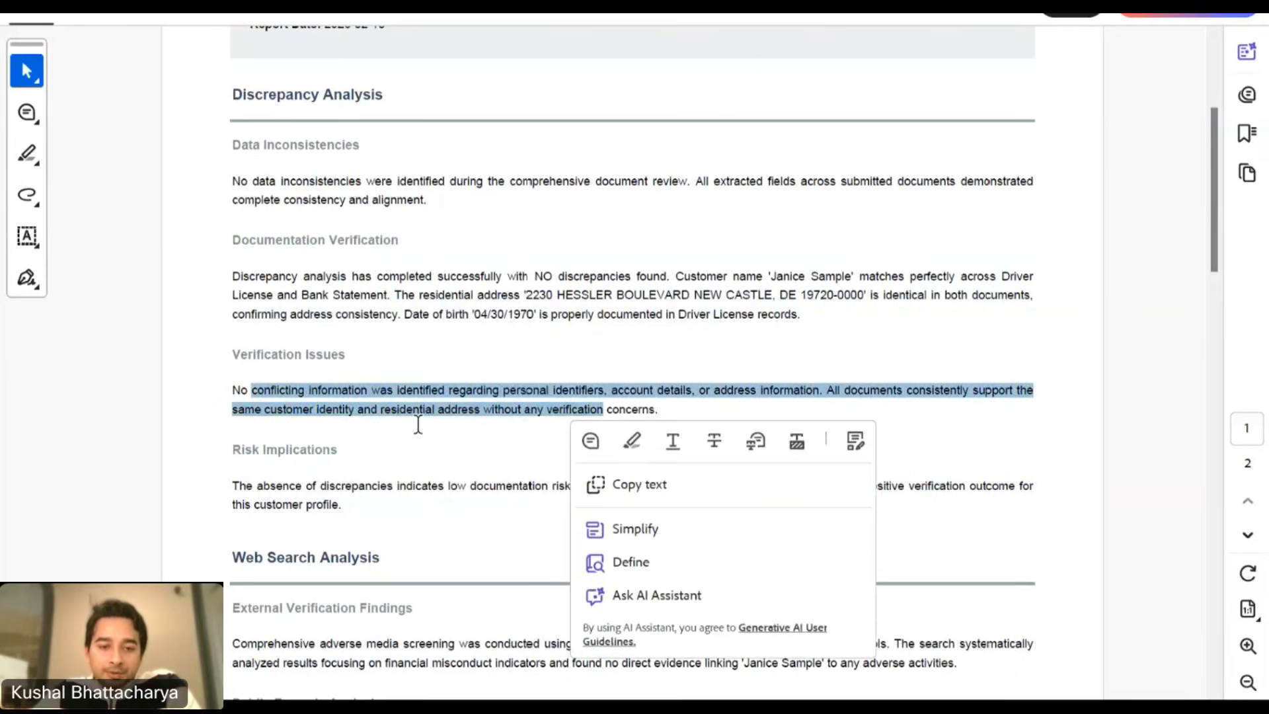
{"action": "scroll", "coordinate": [416, 425], "scroll_direction": "down", "scroll_amount": 2}
{"action": "scroll", "coordinate": [397, 403], "scroll_direction": "down", "scroll_amount": 2}
{"action": "key", "text": "Escape"}
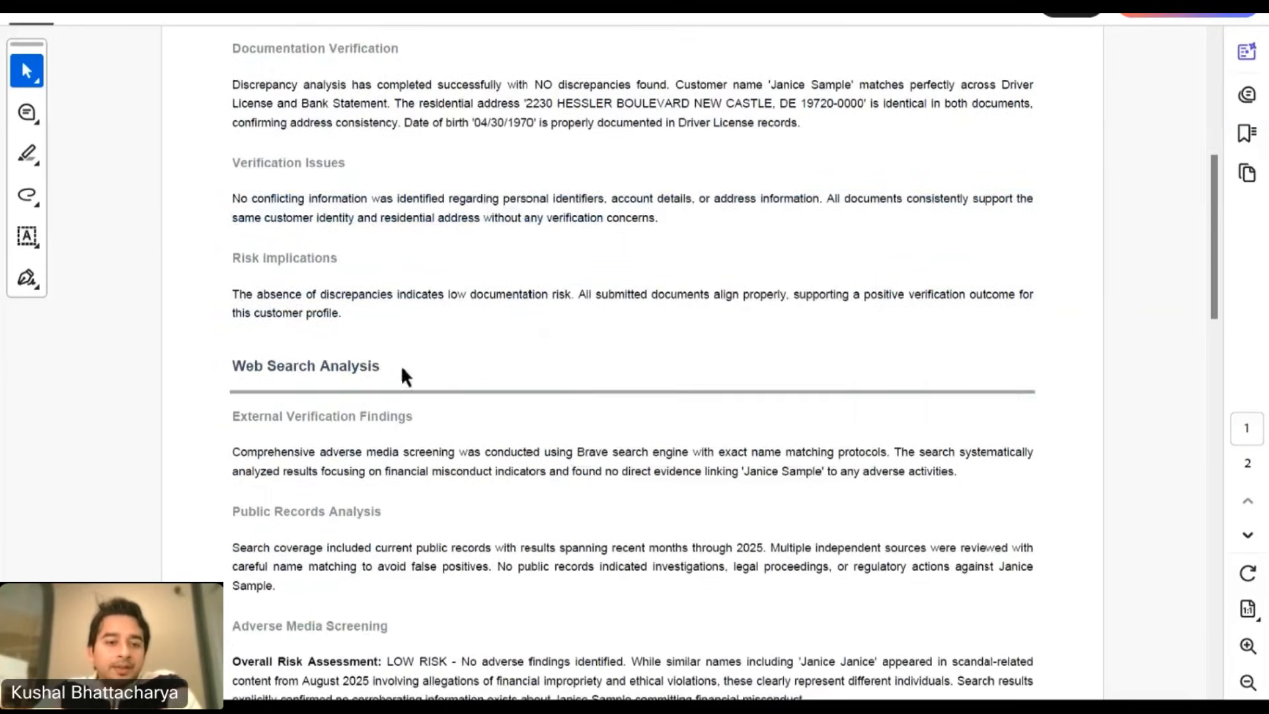
Examine the report's Web Search Analysis section, including Public Records Analysis and the overall risk assessment under Adverse Media Screening.
{"action": "left_click_drag", "start_coordinate": [284, 369], "coordinate": [396, 374]}
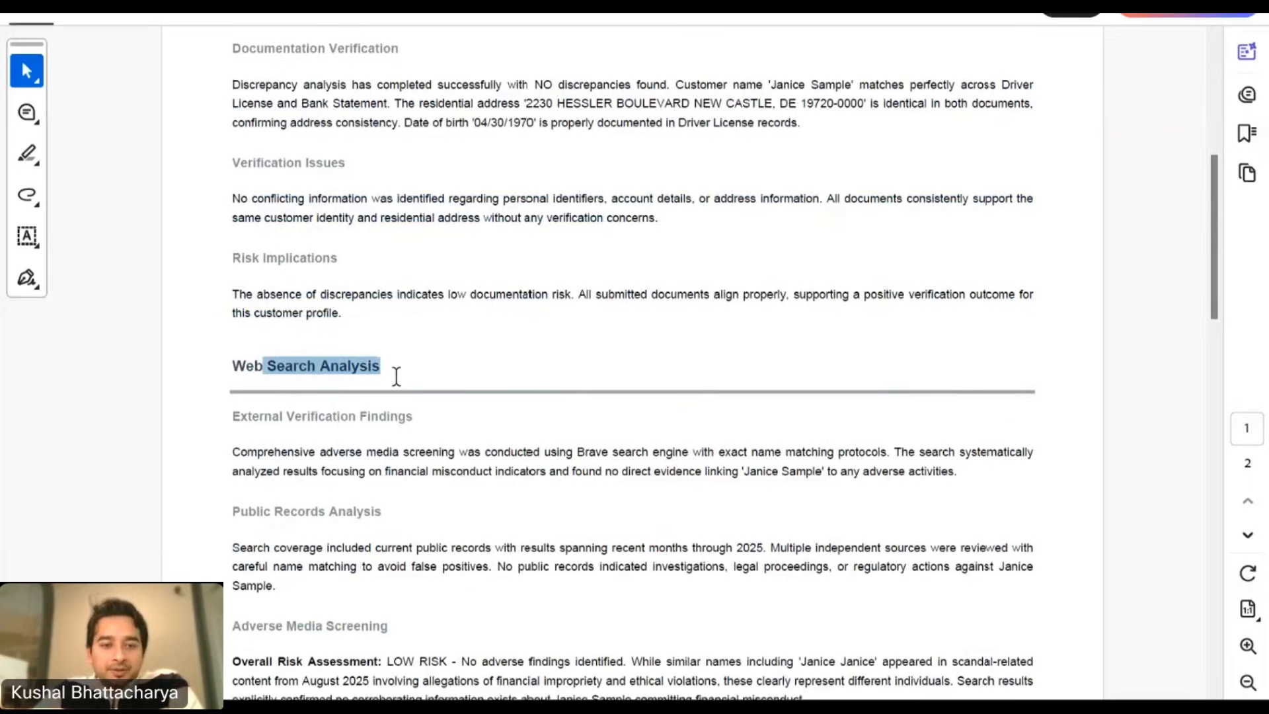
{"action": "left_click", "coordinate": [288, 399]}
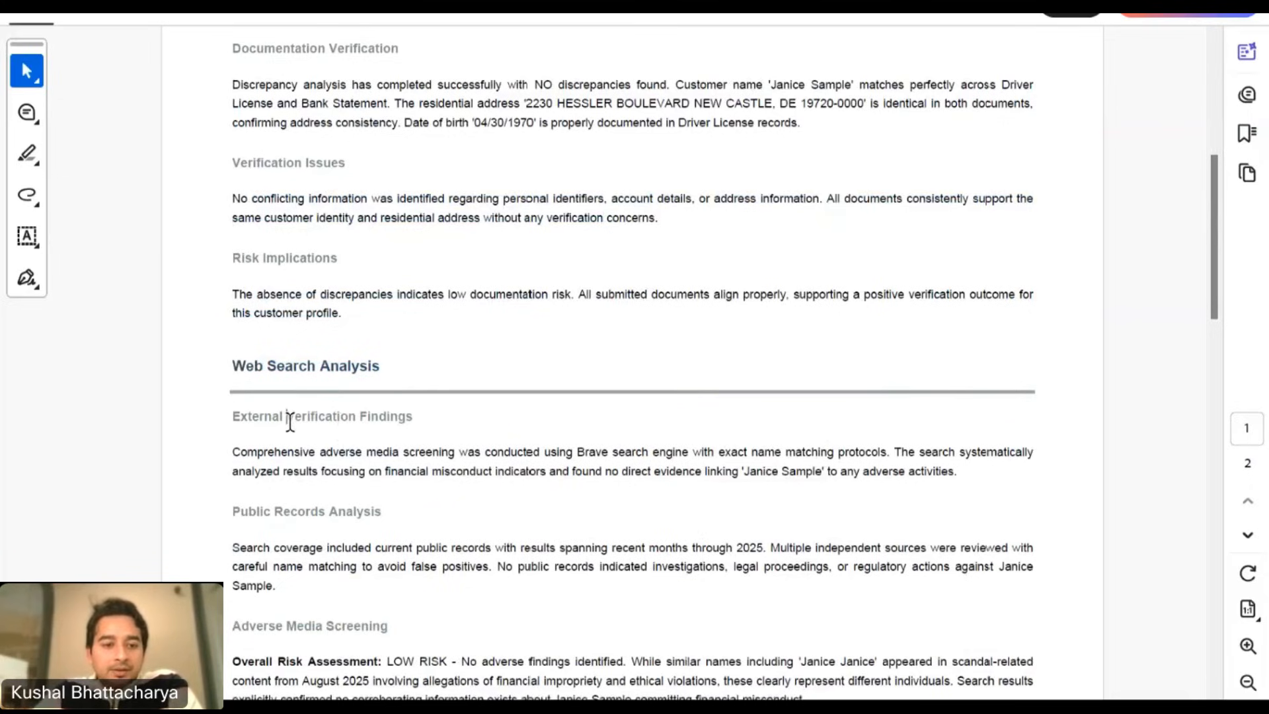
{"action": "scroll", "coordinate": [291, 423], "scroll_direction": "down", "scroll_amount": 2}
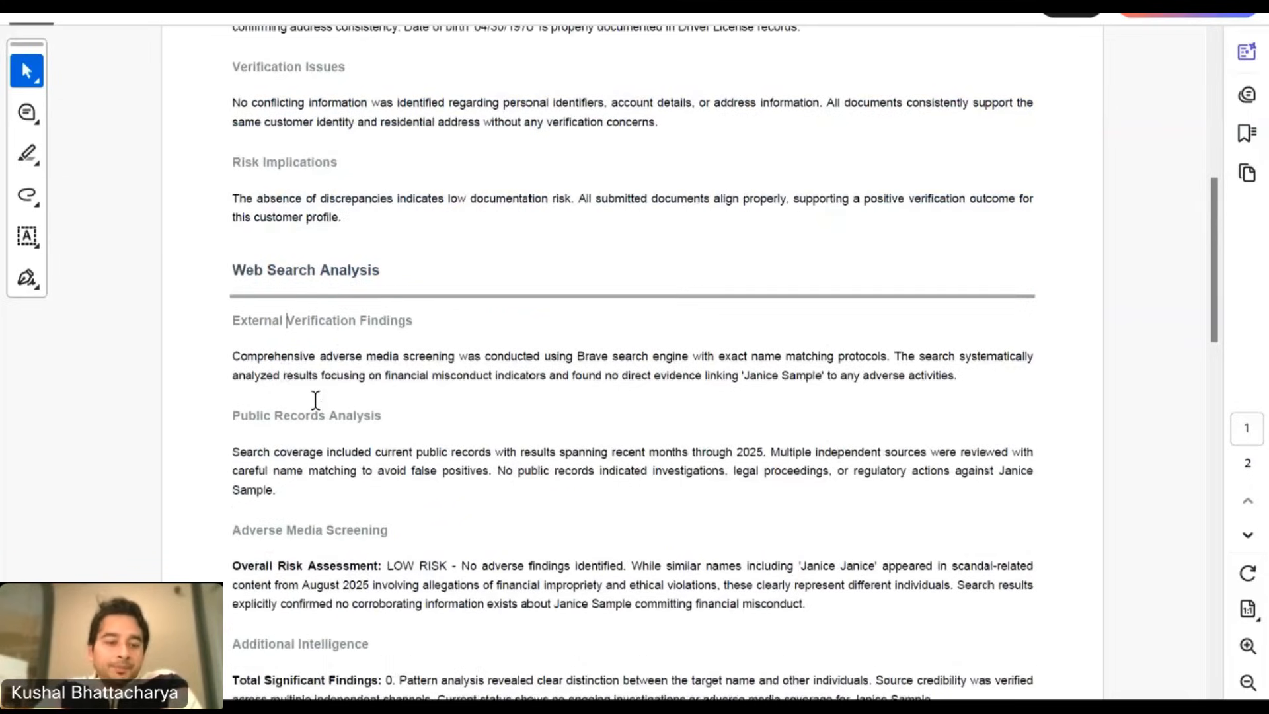
{"action": "scroll", "coordinate": [315, 399], "scroll_direction": "down", "scroll_amount": 2}
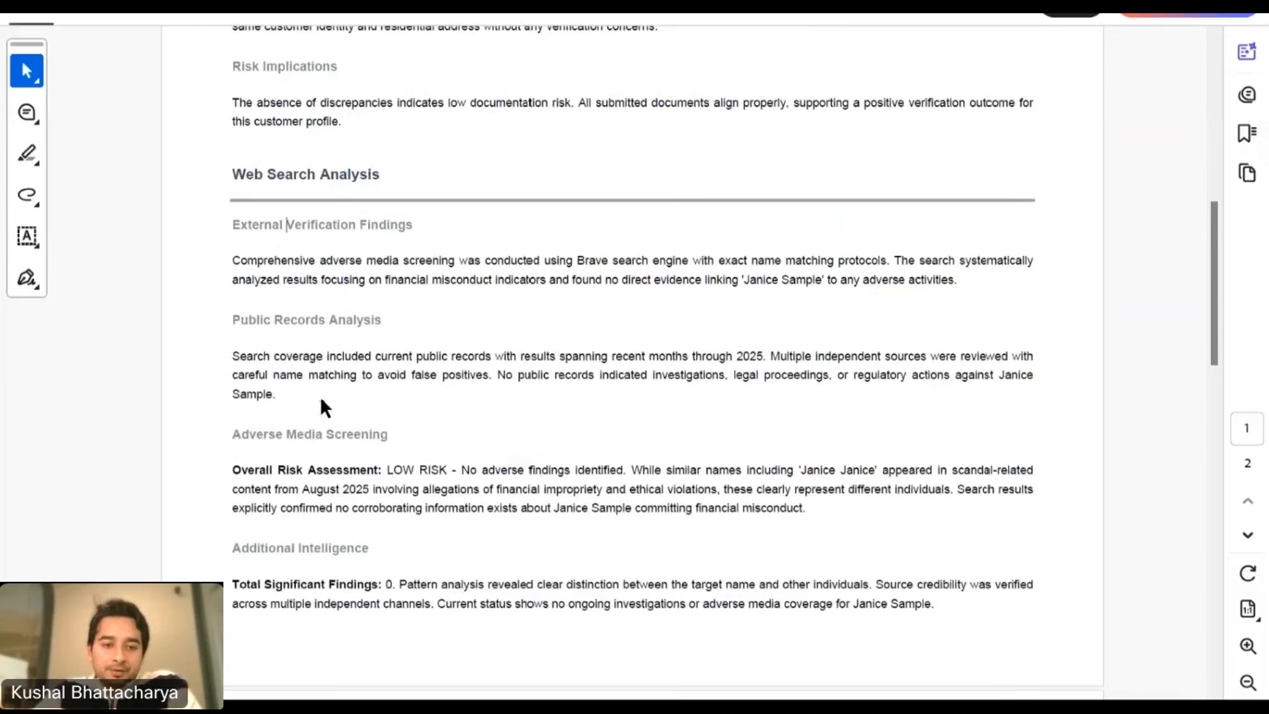
{"action": "scroll", "coordinate": [319, 395], "scroll_direction": "down", "scroll_amount": 2}
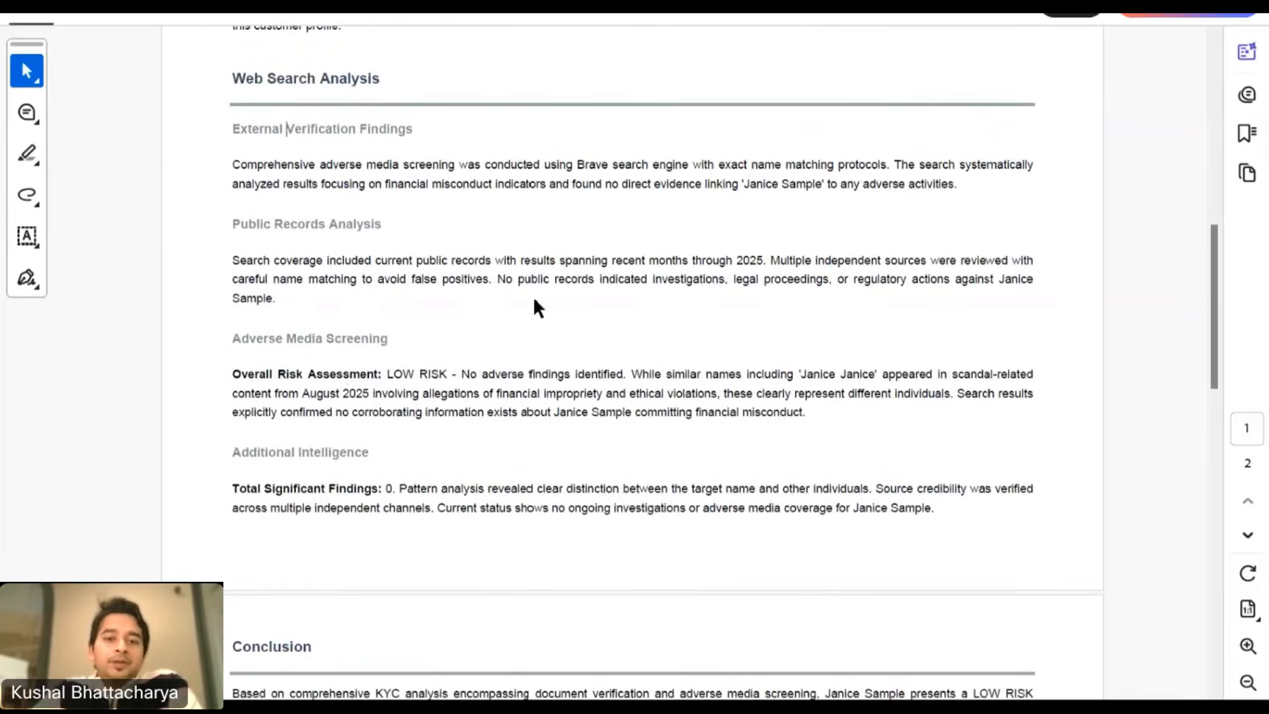
{"action": "left_click_drag", "start_coordinate": [539, 279], "coordinate": [688, 276]}
{"action": "left_click_drag", "start_coordinate": [399, 374], "coordinate": [478, 395]}
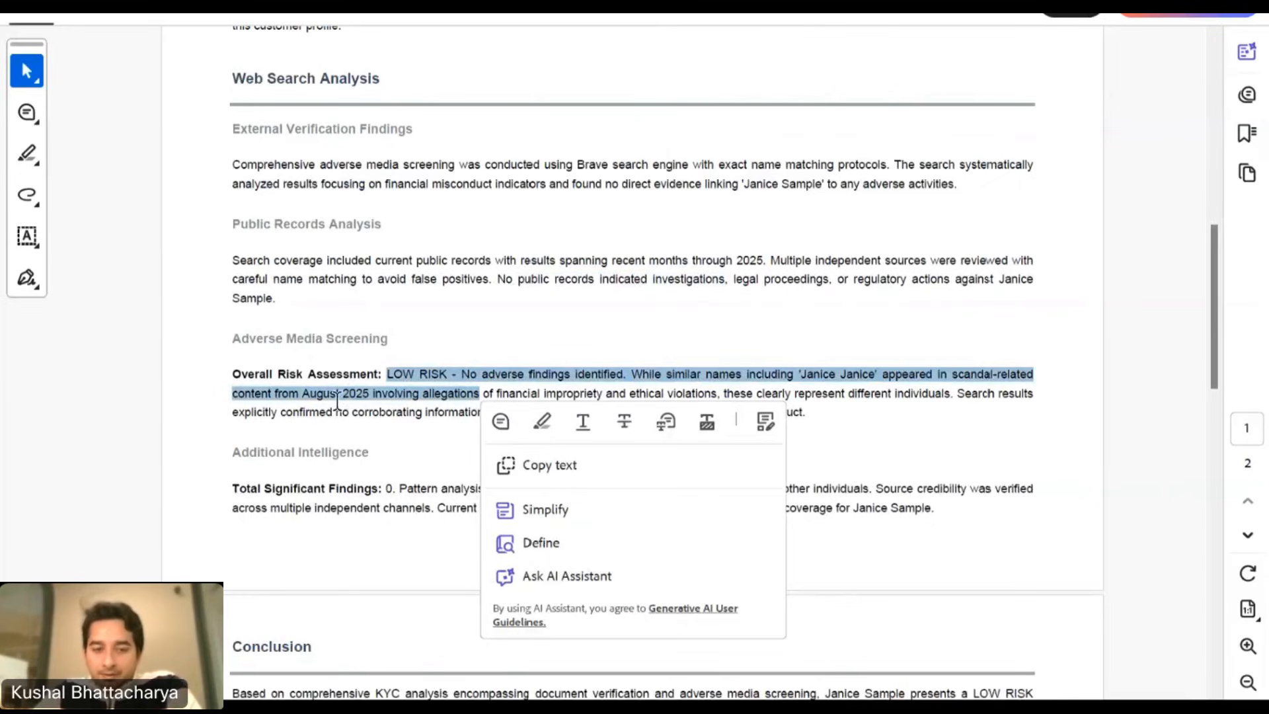
Read the report's Conclusion paragraph, covering the KYC analysis scope, the customer's risk profile and the final determination.
{"action": "scroll", "coordinate": [334, 410], "scroll_direction": "down", "scroll_amount": 4}
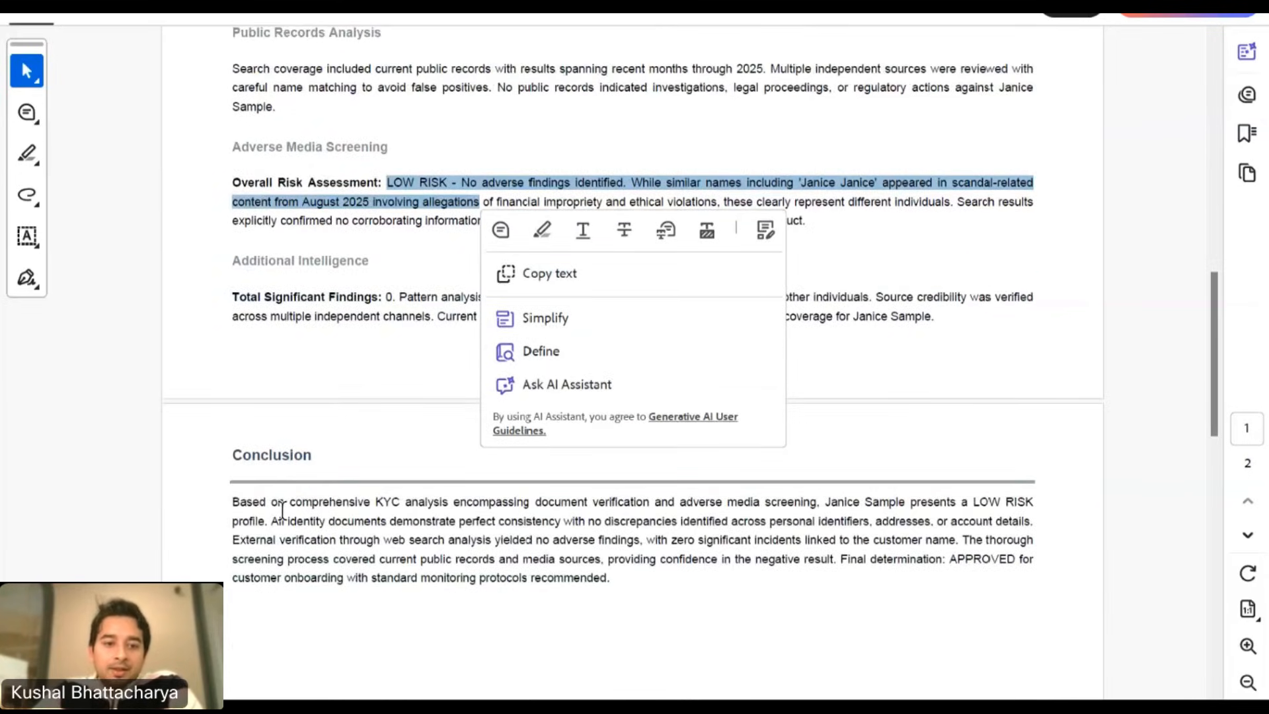
{"action": "left_click_drag", "start_coordinate": [271, 503], "coordinate": [608, 579]}
{"action": "left_click", "coordinate": [506, 548]}
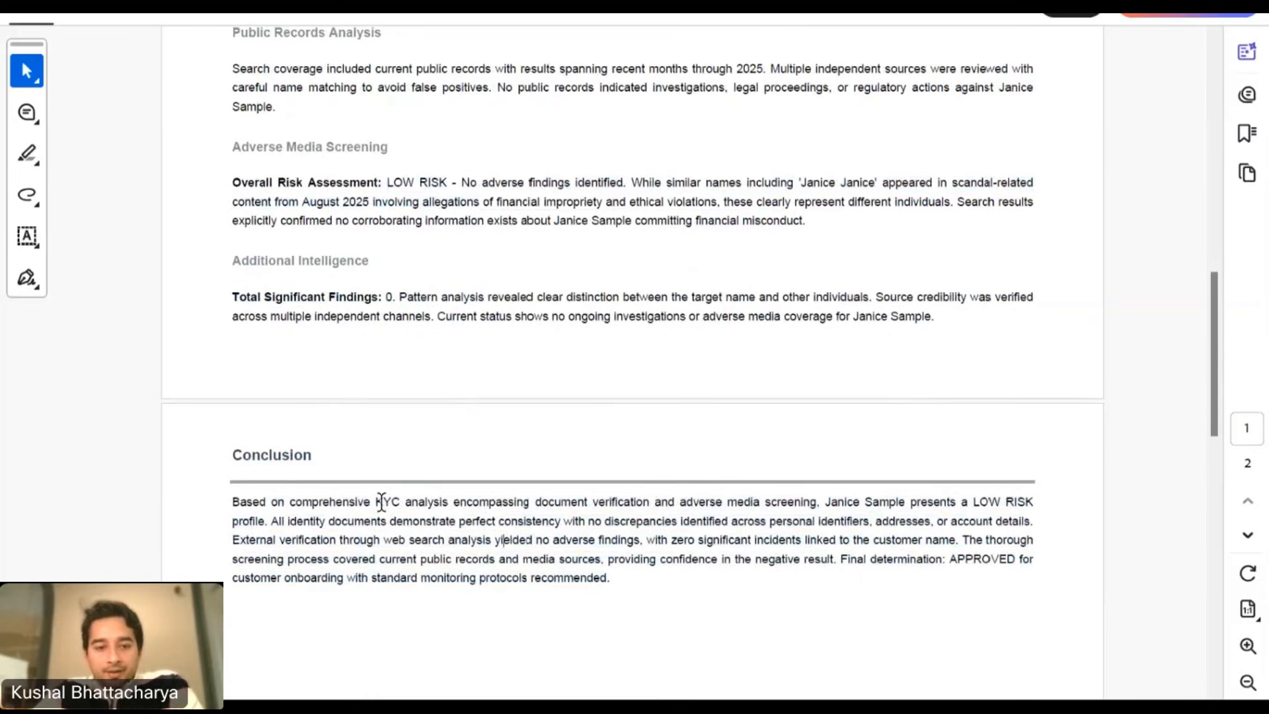
{"action": "left_click_drag", "start_coordinate": [390, 502], "coordinate": [765, 515]}
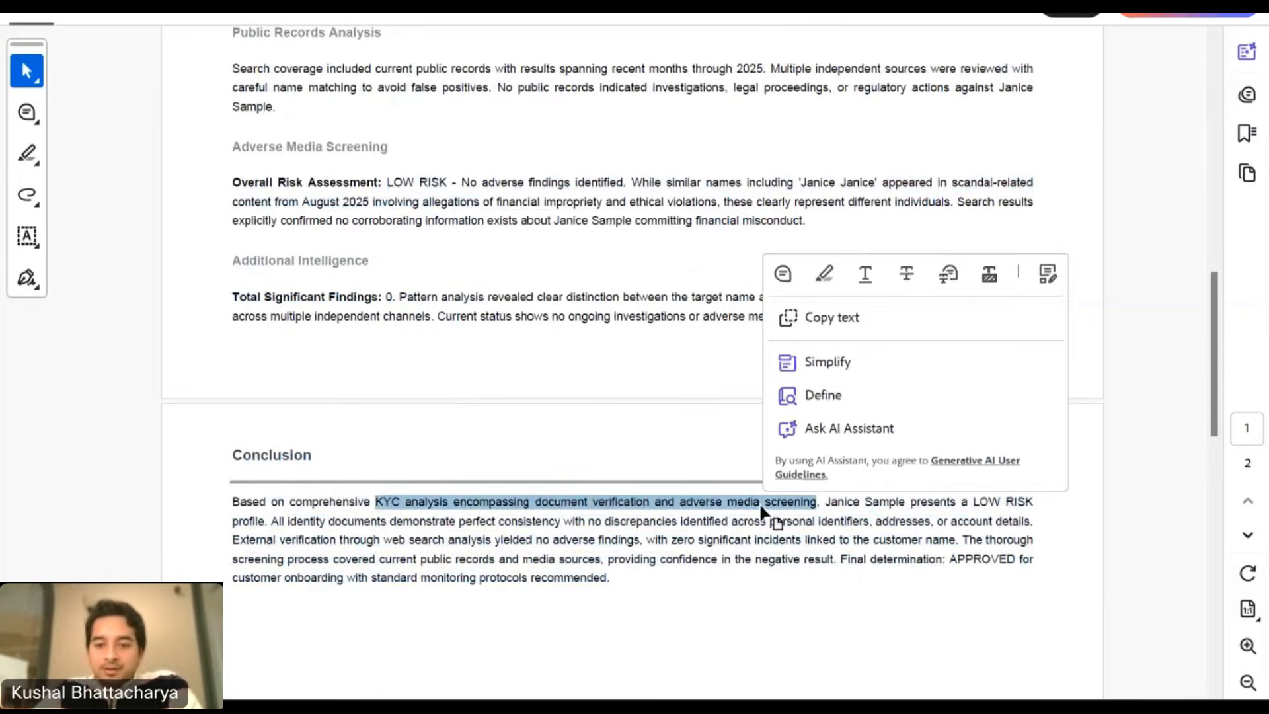
{"action": "left_click", "coordinate": [829, 502]}
{"action": "left_click_drag", "start_coordinate": [859, 502], "coordinate": [1062, 506]}
{"action": "left_click", "coordinate": [416, 514]}
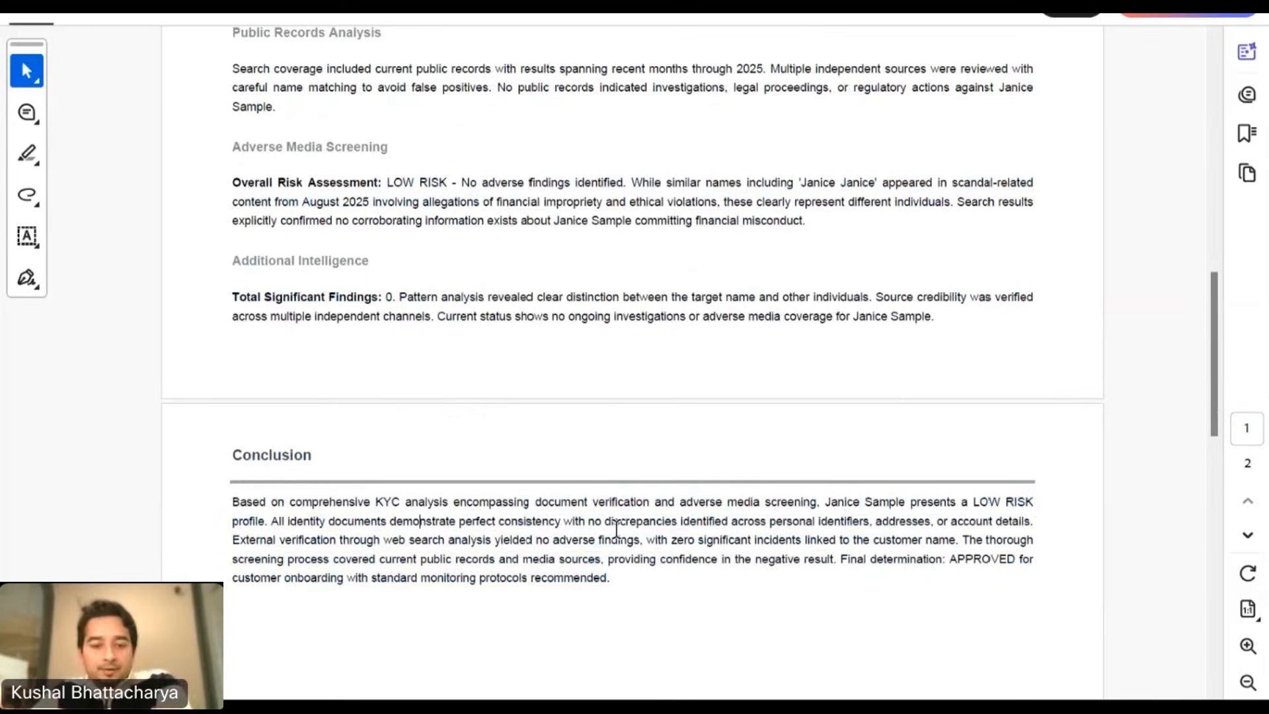
{"action": "left_click_drag", "start_coordinate": [928, 539], "coordinate": [1015, 559]}
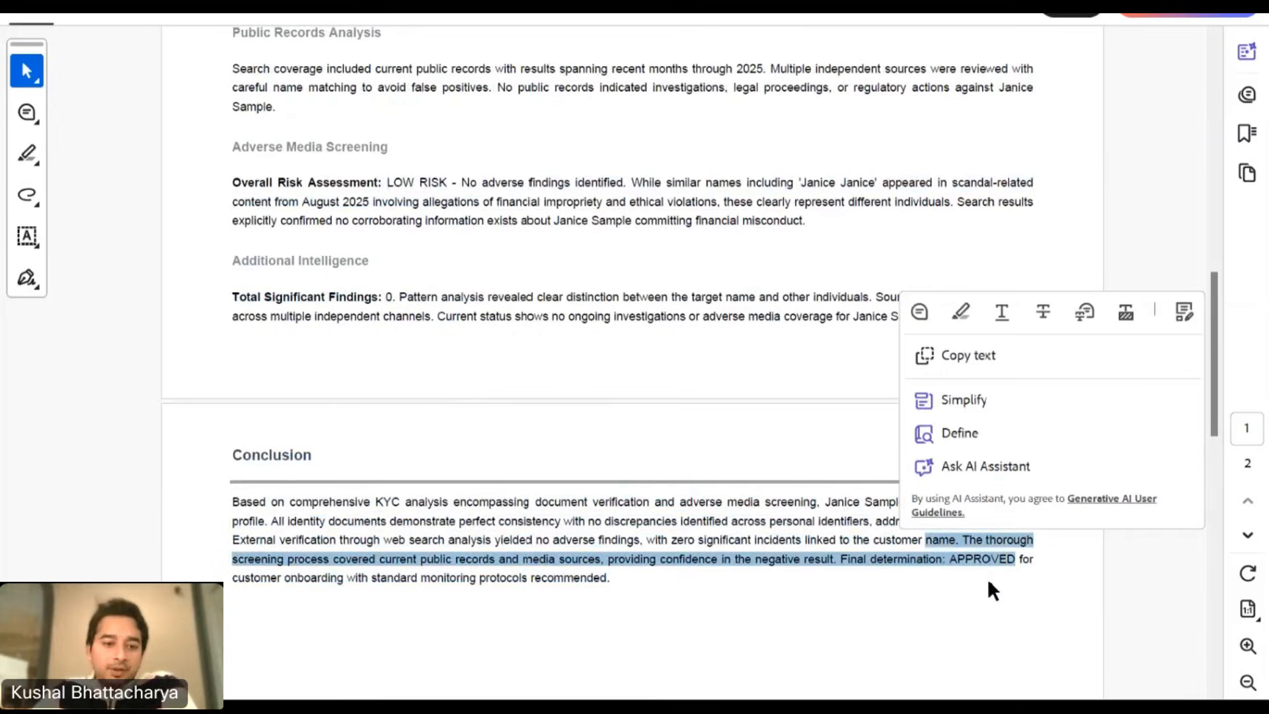
{"action": "left_click", "coordinate": [593, 515]}
Return to the beginning of the KYC Analysis Summary Report to view its customer and report date fields.
{"action": "scroll", "coordinate": [673, 514], "scroll_direction": "up", "scroll_amount": 5}
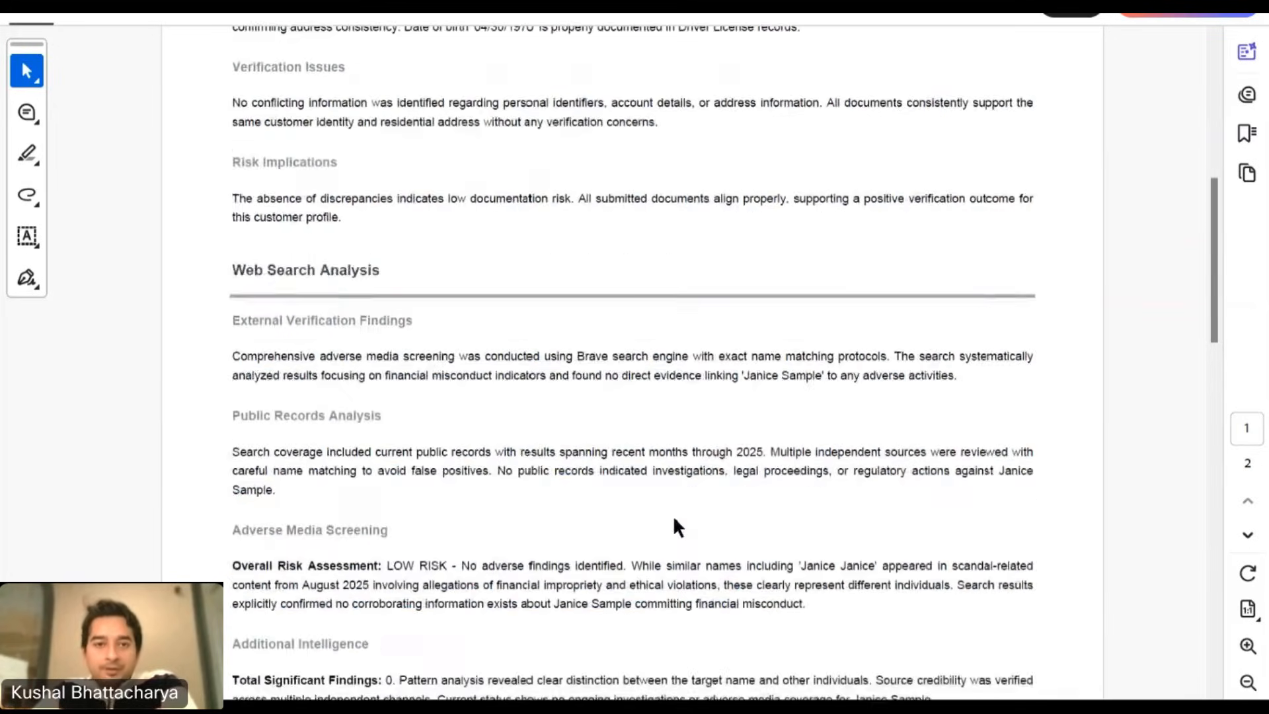
{"action": "scroll", "coordinate": [672, 514], "scroll_direction": "up", "scroll_amount": 5}
{"action": "scroll", "coordinate": [675, 520], "scroll_direction": "up", "scroll_amount": 3}
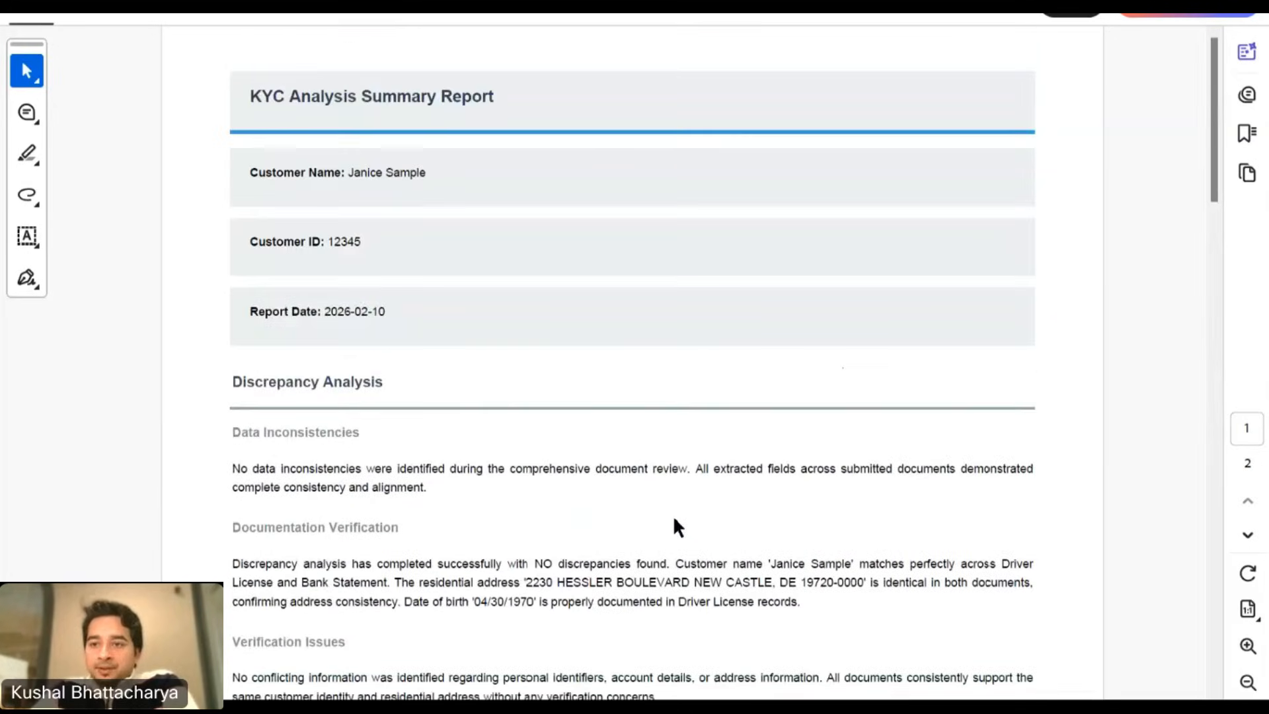